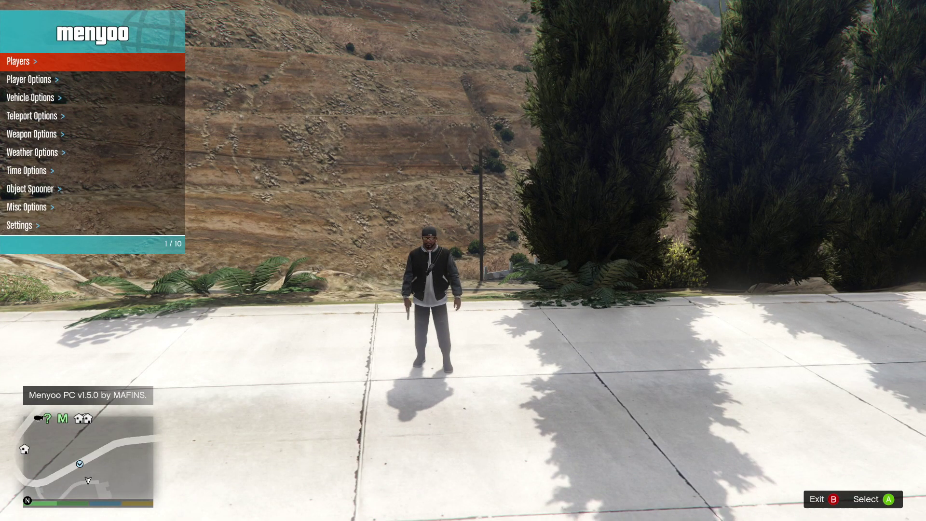
Browse Menyoo's Vehicle Options and the LSLife Zee menu, then draw a pistol and view the modded car
{"action": "key", "text": "Down"}
{"action": "key", "text": "Down"}
{"action": "key", "text": "Return"}
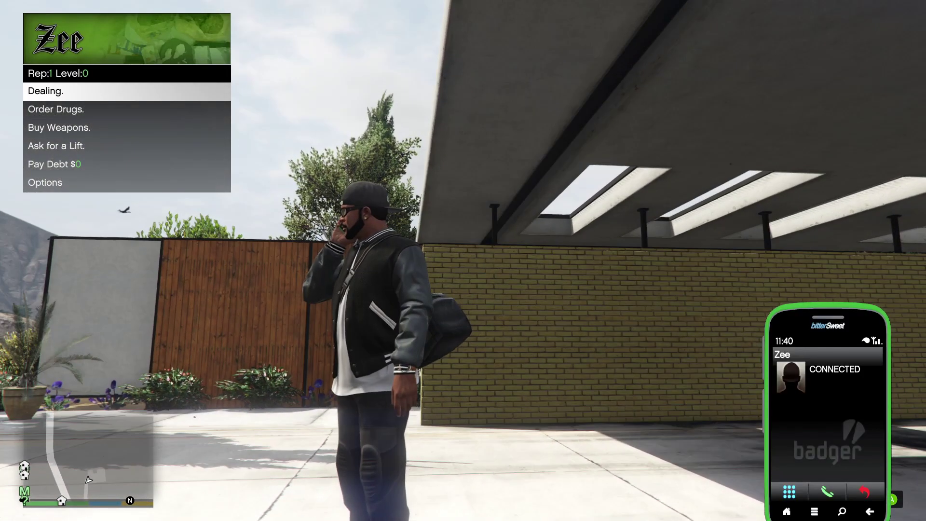
{"action": "key", "text": "Down"}
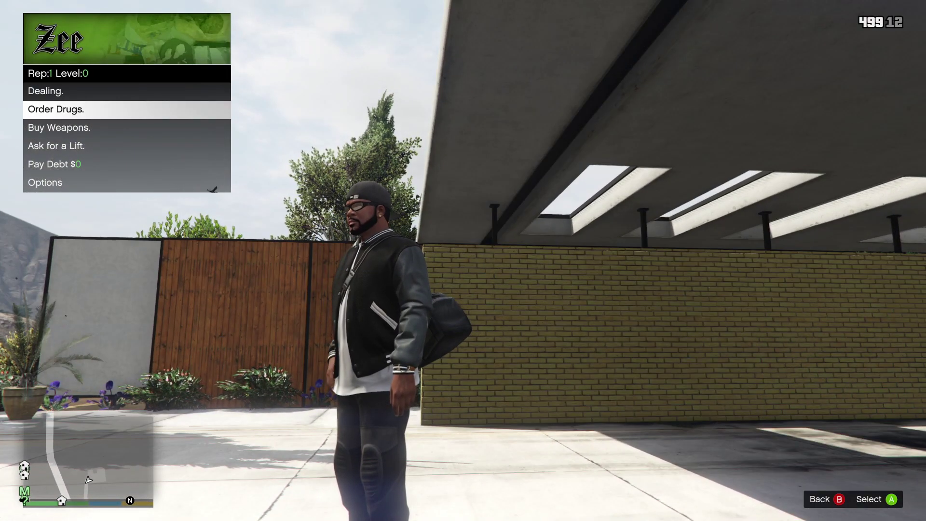
{"action": "key", "text": "Down"}
{"action": "key", "text": "BackSpace"}
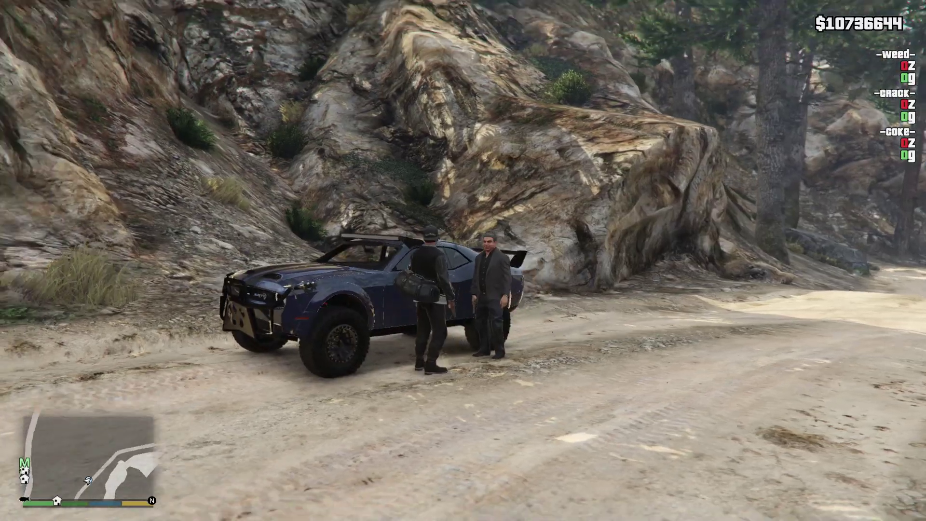
{"action": "key", "text": "2"}
{"action": "key", "text": "v"}
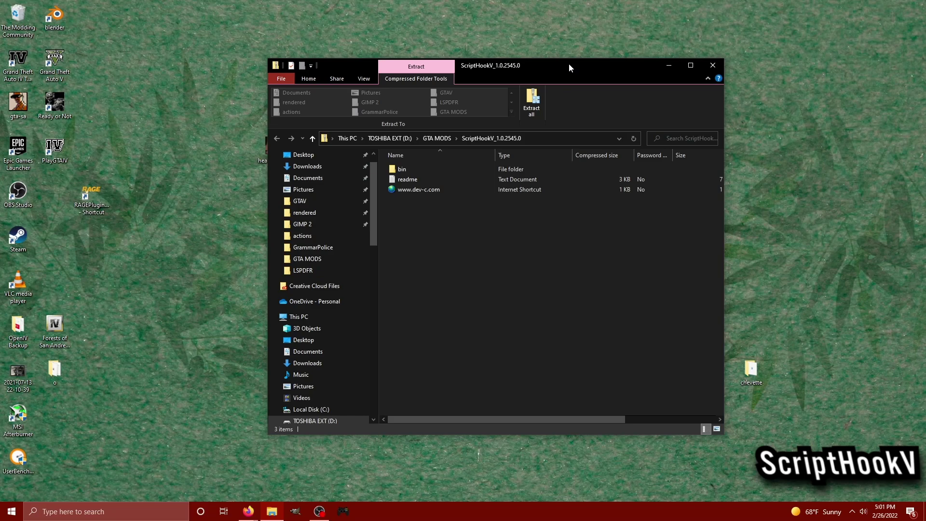
Move the archive window aside and open a second File Explorer window from the Win+X menu
{"action": "left_click_drag", "start_coordinate": [560, 63], "coordinate": [748, 18]}
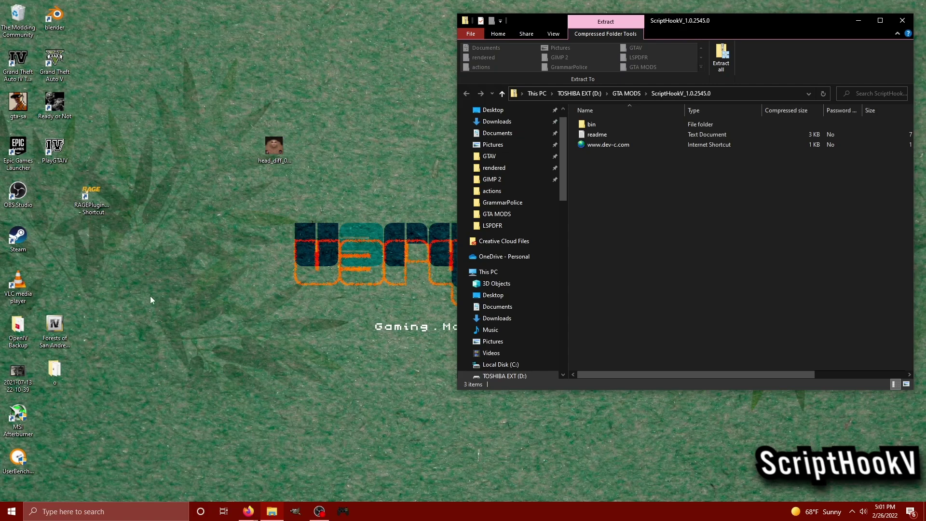
{"action": "right_click", "coordinate": [11, 513]}
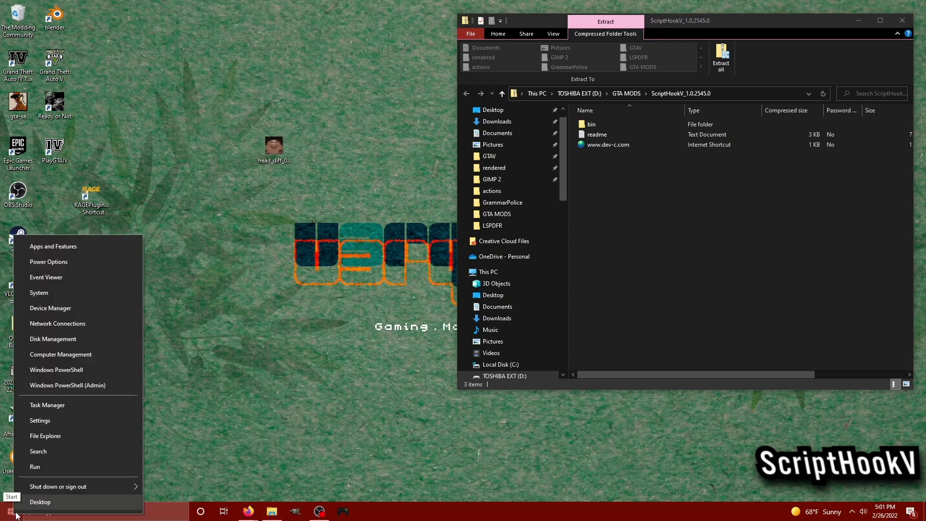
{"action": "left_click", "coordinate": [77, 434]}
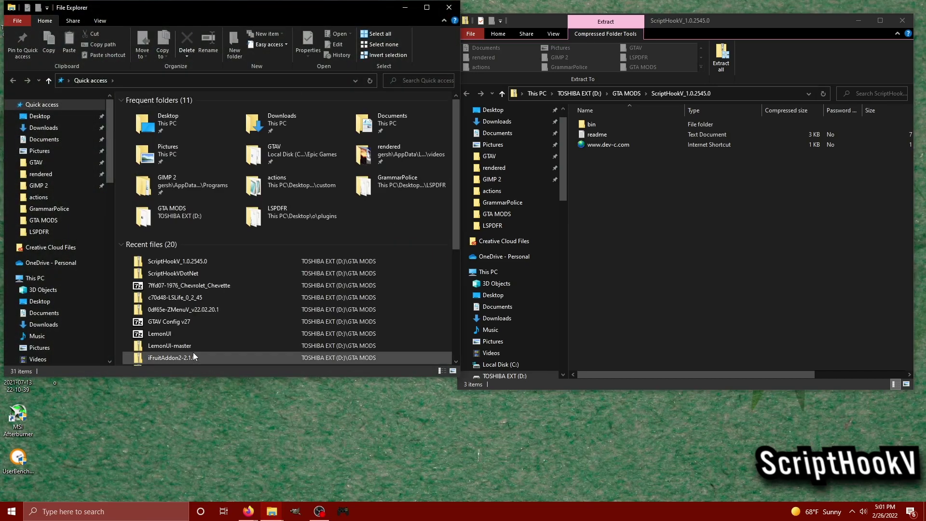
Browse to Local Disk (C:) > Program Files > Epic Games > GTAV
{"action": "scroll", "coordinate": [111, 167], "scroll_direction": "down", "scroll_amount": 5}
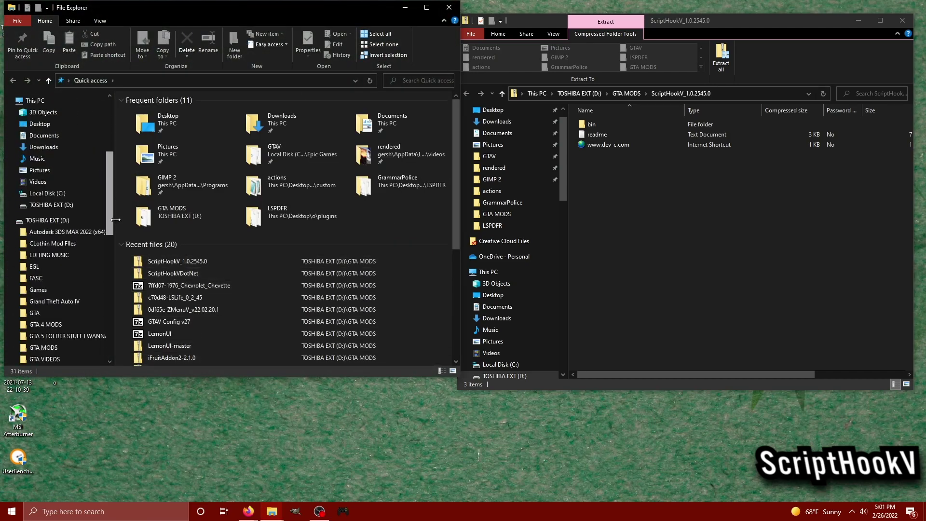
{"action": "left_click", "coordinate": [69, 192]}
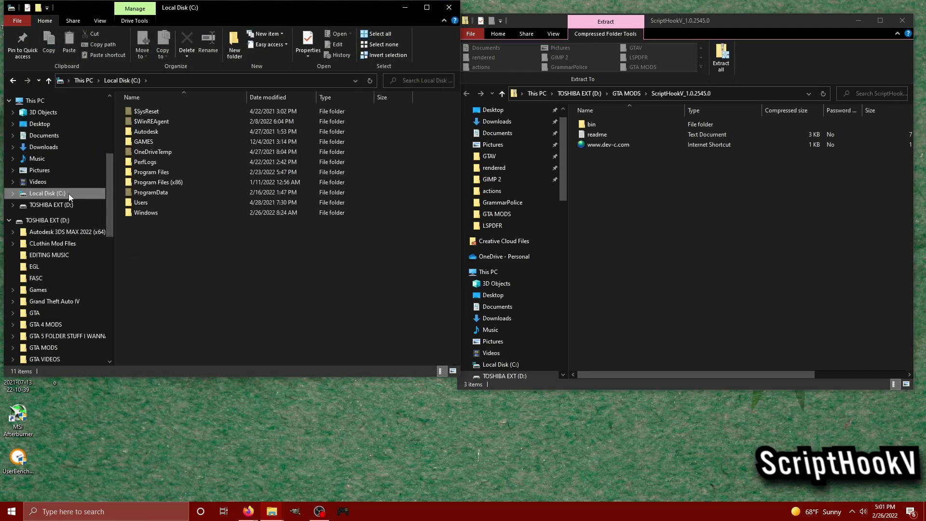
{"action": "left_click", "coordinate": [155, 174]}
{"action": "double_click", "coordinate": [155, 174]}
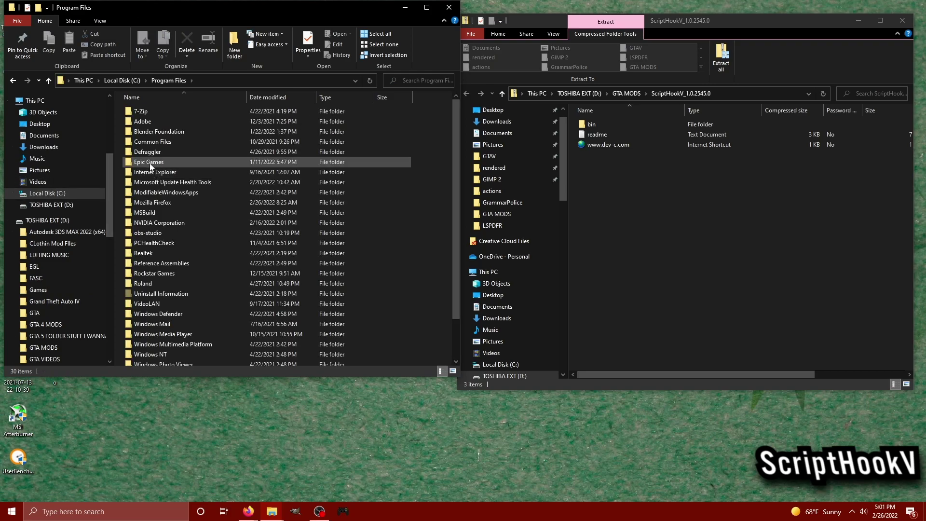
{"action": "left_click", "coordinate": [150, 163]}
{"action": "double_click", "coordinate": [150, 164]}
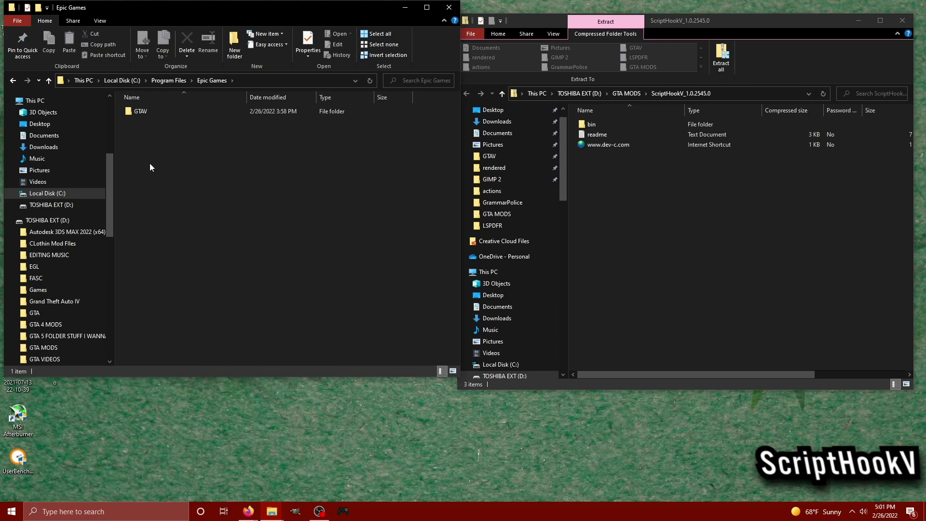
{"action": "double_click", "coordinate": [158, 112]}
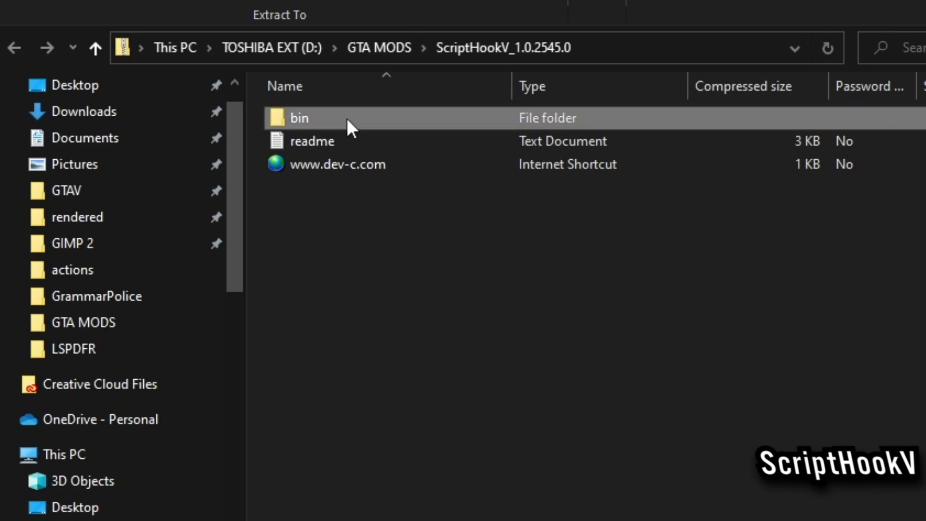
Copy dinput8.dll and ScriptHookV.dll from the archive's bin folder into the GTAV folder
{"action": "double_click", "coordinate": [346, 118]}
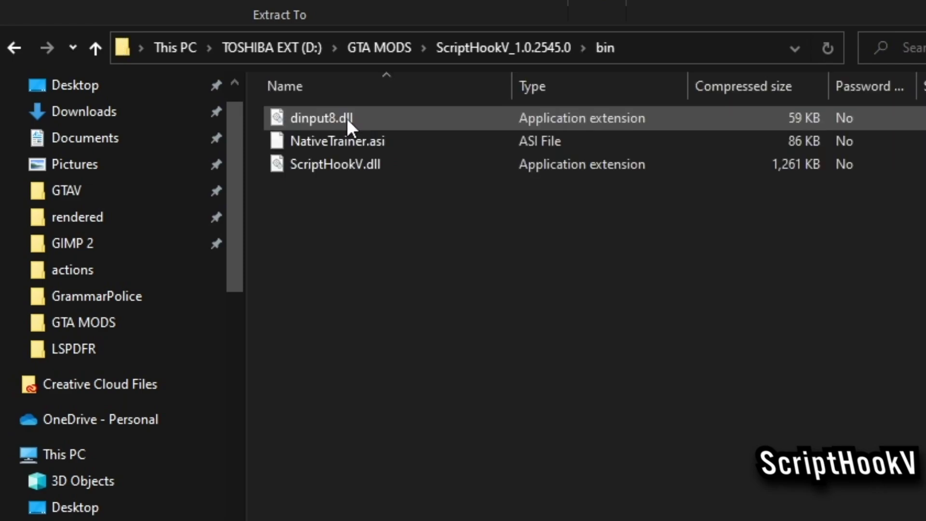
{"action": "left_click", "coordinate": [346, 118]}
{"action": "left_click", "coordinate": [341, 166], "text": "ctrl"}
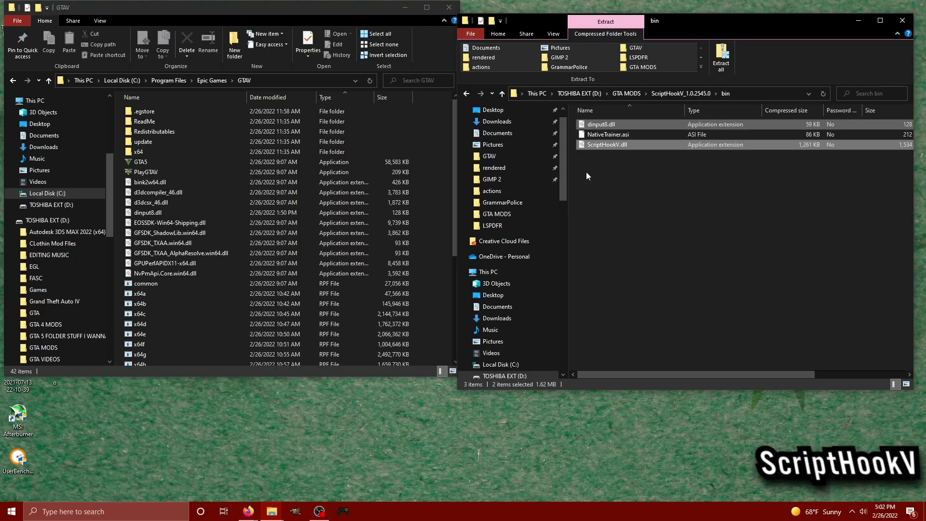
{"action": "left_click_drag", "start_coordinate": [607, 144], "coordinate": [264, 288]}
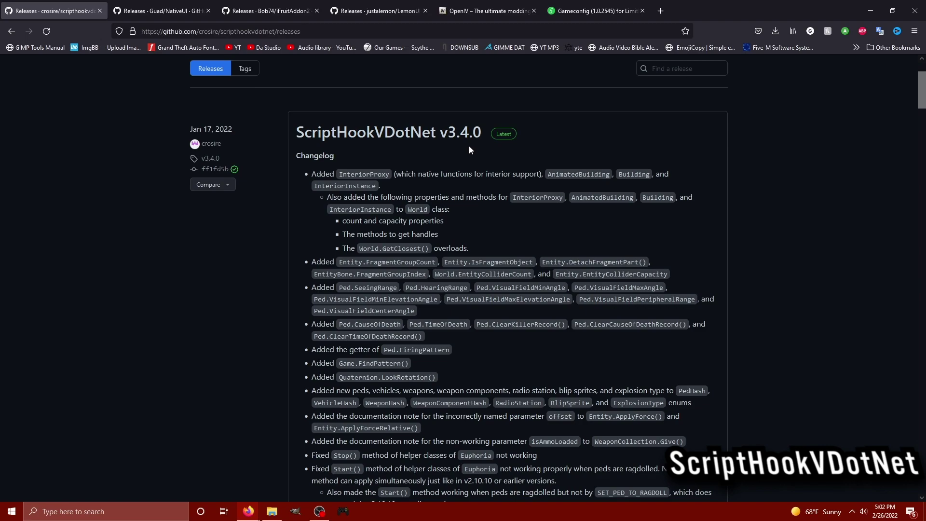
Scroll down the ScriptHookVDotNet release page and open the official 7-Zip website
{"action": "scroll", "coordinate": [863, 130], "scroll_direction": "down", "scroll_amount": 7}
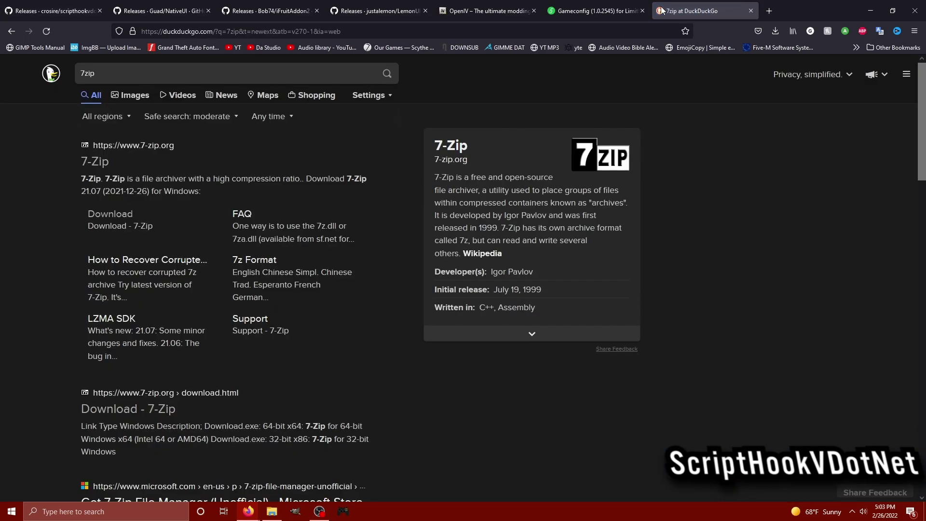
{"action": "left_click", "coordinate": [131, 146]}
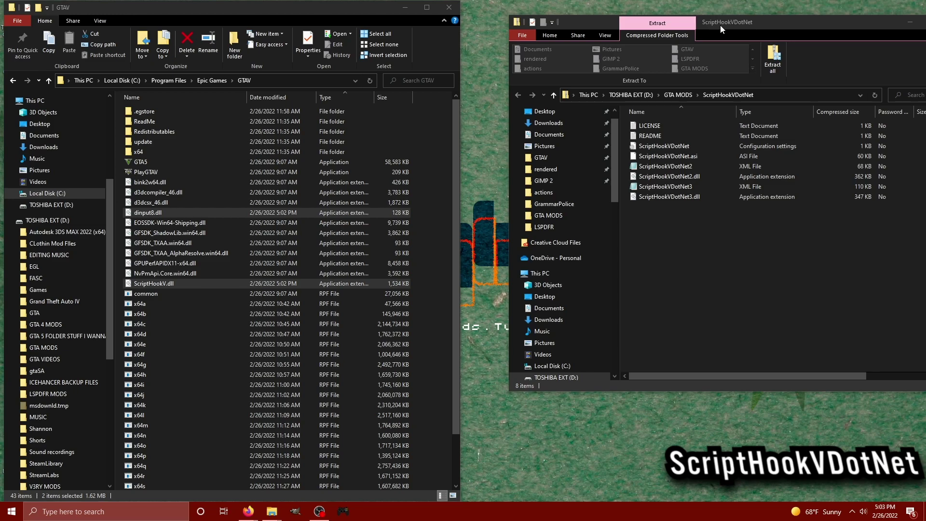
Copy the six ScriptHookVDotNet files, excluding LICENSE and README, into the GTAV folder
{"action": "left_click_drag", "start_coordinate": [720, 25], "coordinate": [694, 16]}
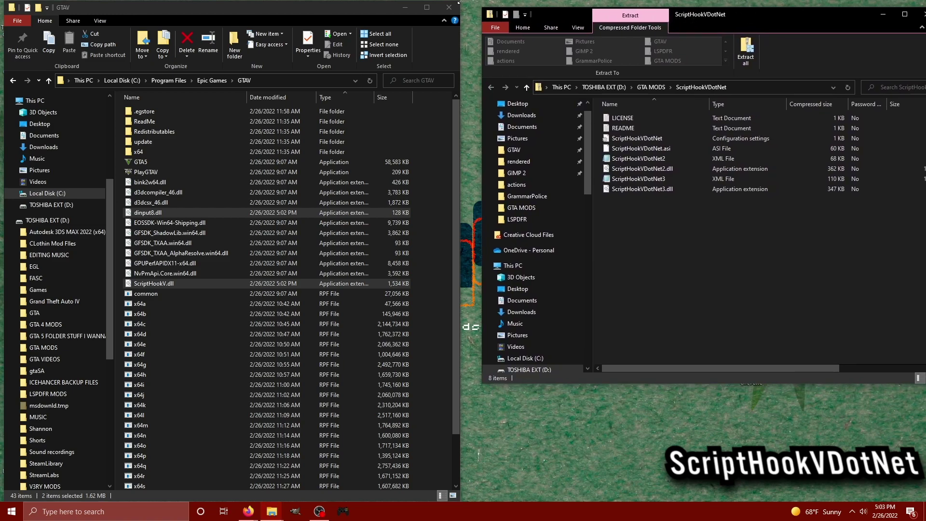
{"action": "left_click", "coordinate": [342, 13]}
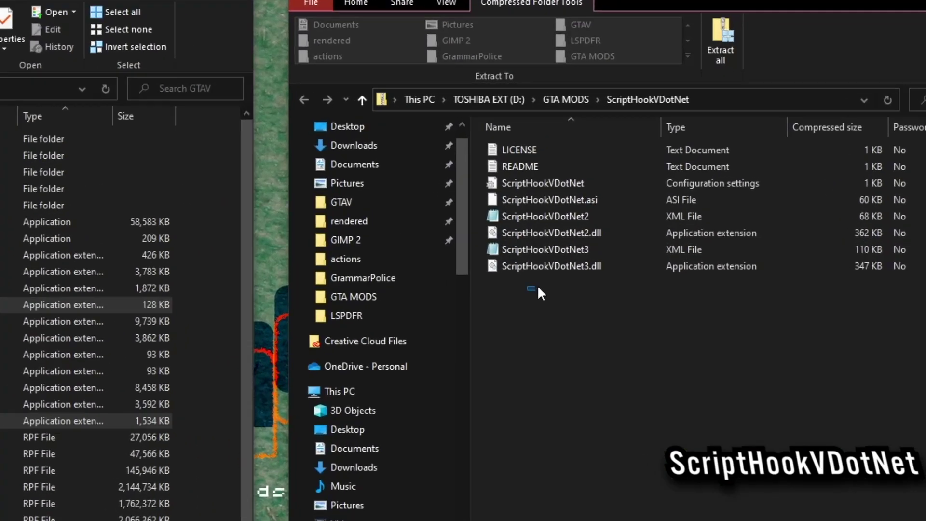
{"action": "left_click_drag", "start_coordinate": [628, 203], "coordinate": [652, 178]}
{"action": "left_click_drag", "start_coordinate": [487, 254], "coordinate": [488, 245]}
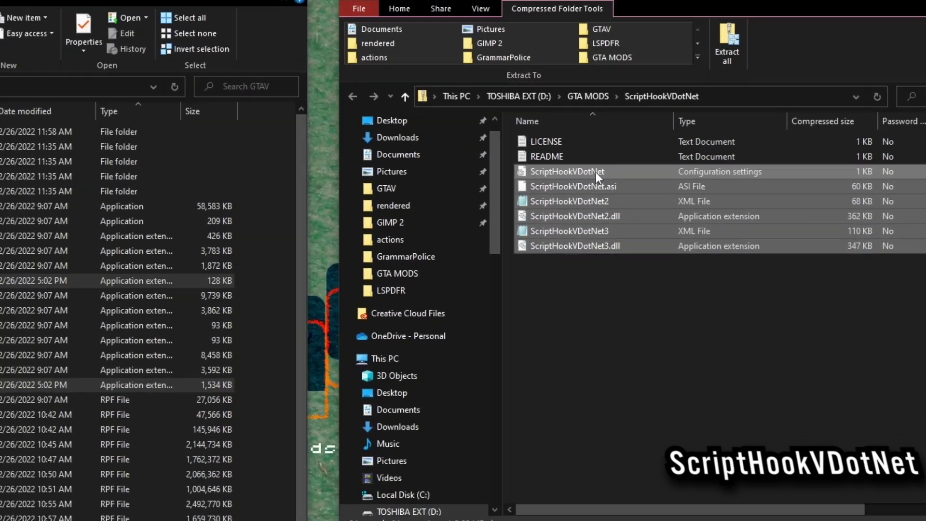
{"action": "left_click_drag", "start_coordinate": [453, 245], "coordinate": [257, 372]}
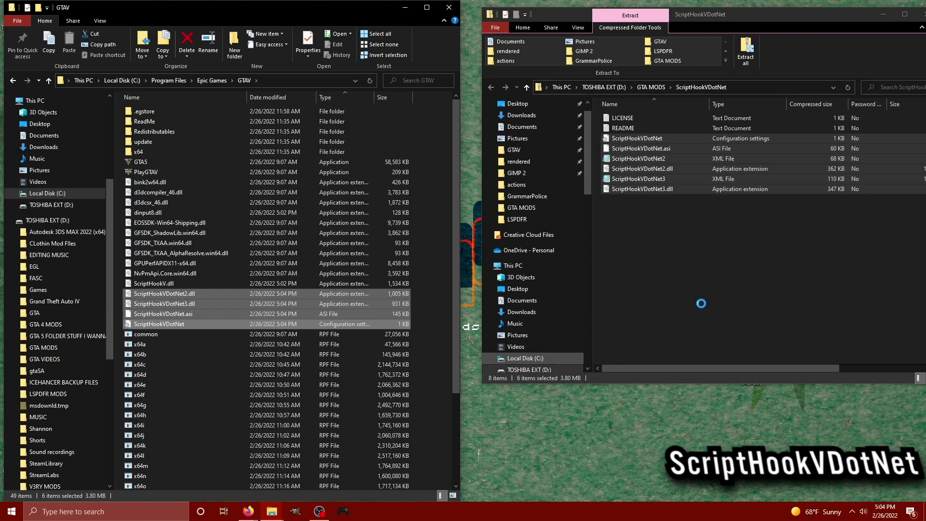
{"action": "left_click_drag", "start_coordinate": [737, 21], "coordinate": [711, 22]}
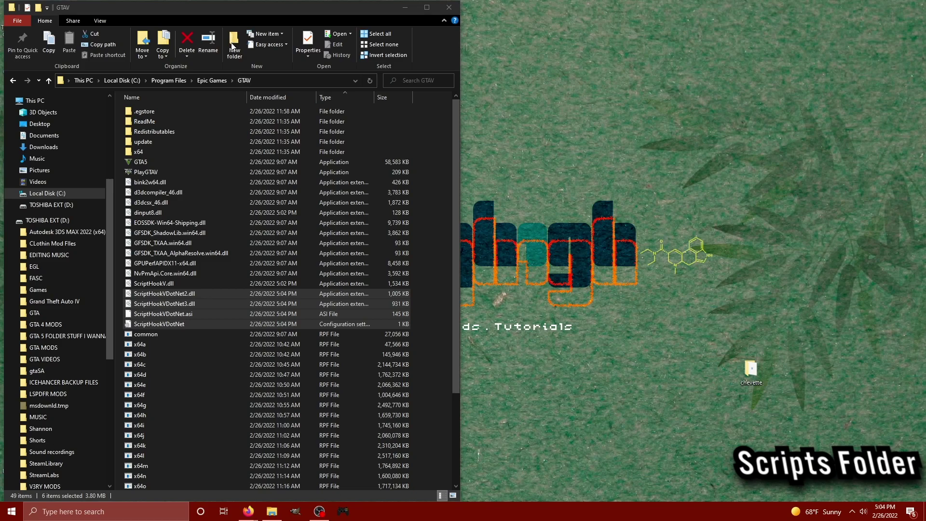
Add a new folder named 'scripts' inside GTAV using New > Folder
{"action": "scroll", "coordinate": [439, 255], "scroll_direction": "down", "scroll_amount": 4}
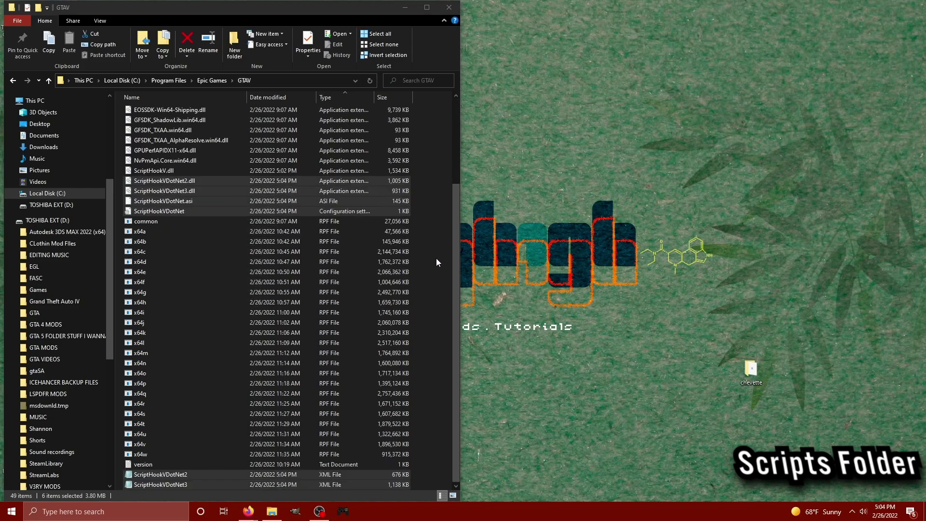
{"action": "right_click", "coordinate": [430, 235]}
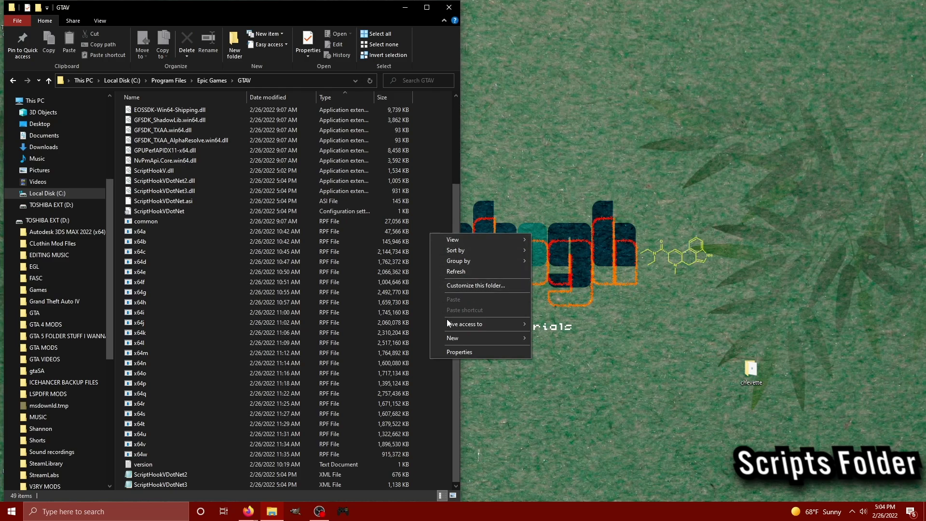
{"action": "mouse_move", "coordinate": [455, 338]}
{"action": "left_click", "coordinate": [551, 338]}
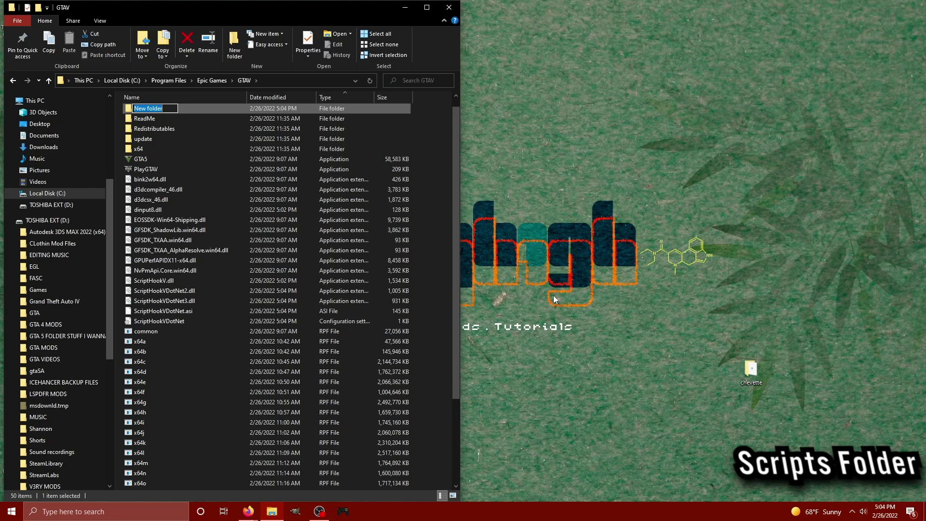
{"action": "type", "text": "scripts"}
{"action": "key", "text": "Return"}
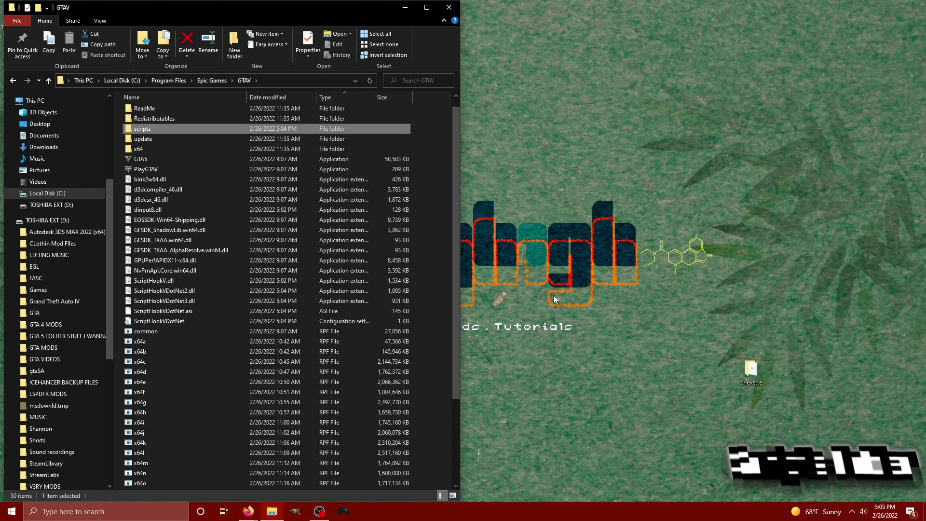
Switch to the NativeUI releases page in the browser
{"action": "left_click", "coordinate": [554, 301]}
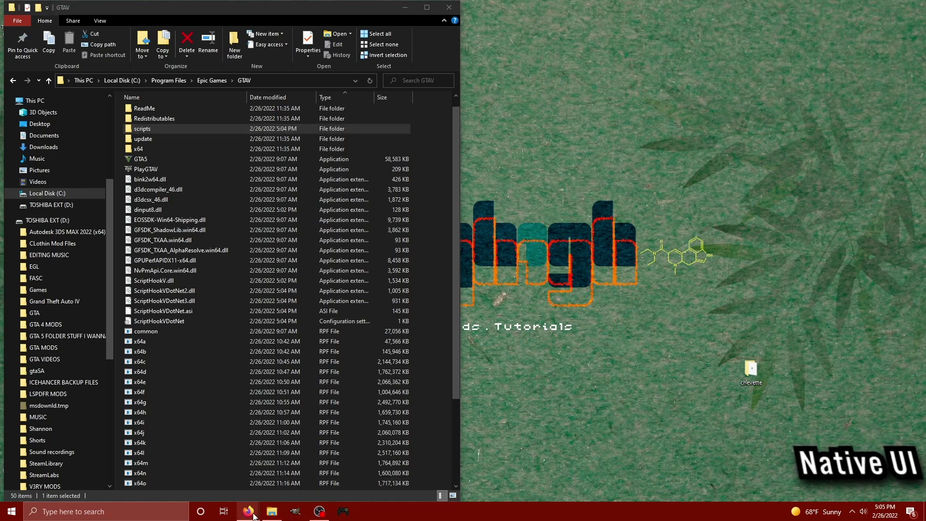
{"action": "mouse_move", "coordinate": [248, 511]}
{"action": "left_click", "coordinate": [207, 463]}
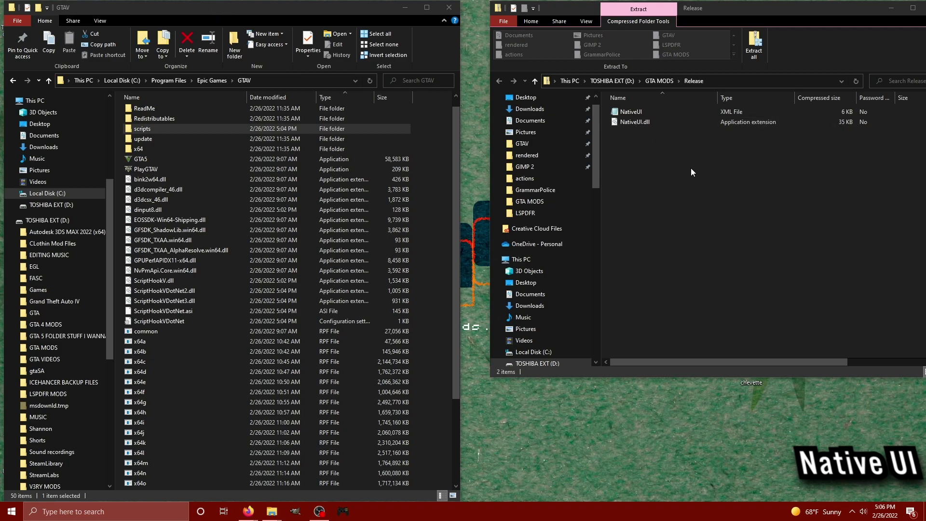
Open GTAV\scripts and copy NativeUI.dll and its XML file from the Release archive into it
{"action": "key", "text": "alt+Tab"}
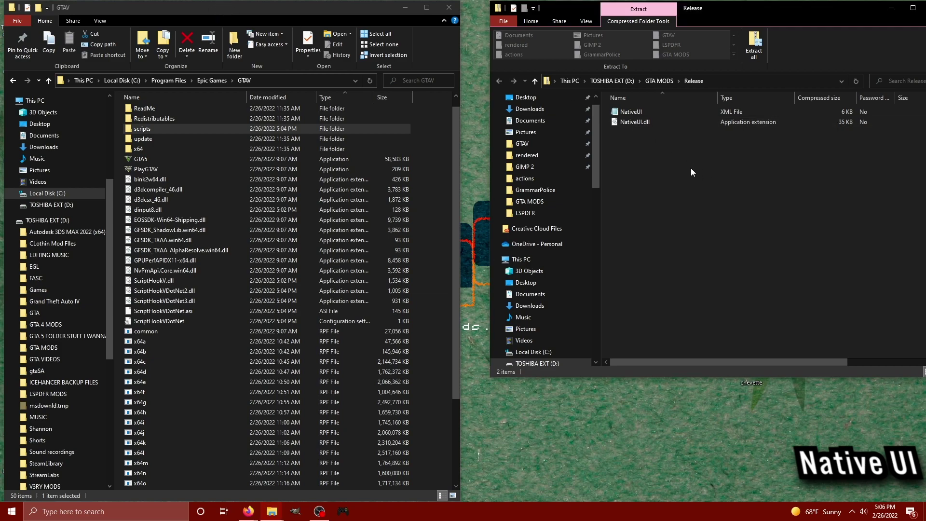
{"action": "double_click", "coordinate": [167, 128]}
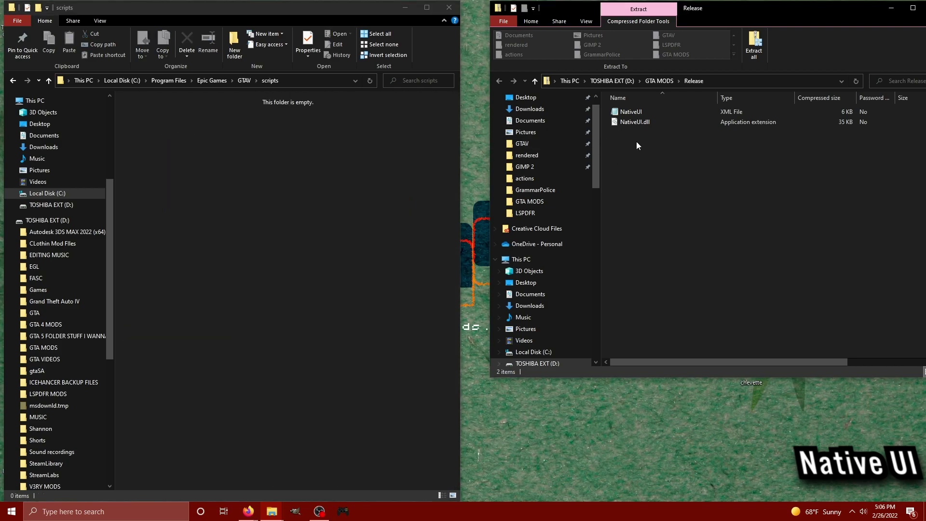
{"action": "left_click_drag", "start_coordinate": [635, 141], "coordinate": [618, 113]}
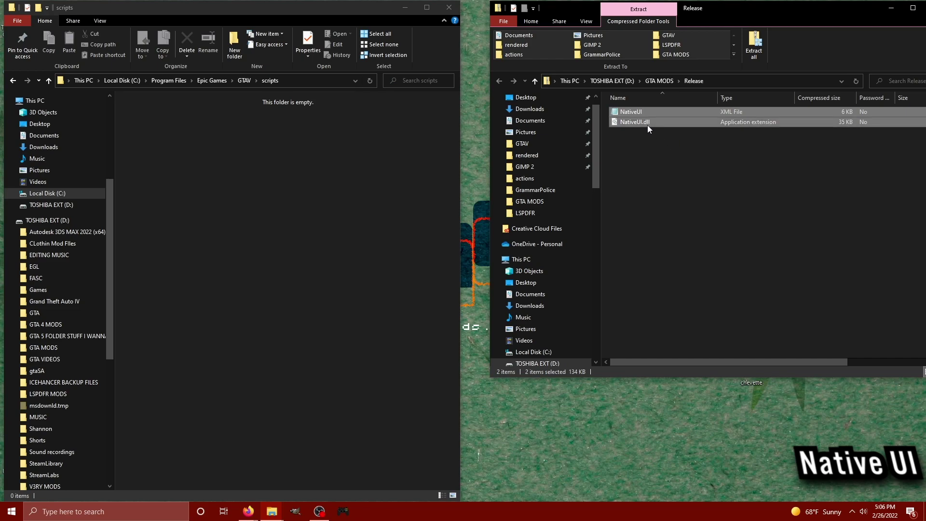
{"action": "left_click_drag", "start_coordinate": [640, 122], "coordinate": [222, 179]}
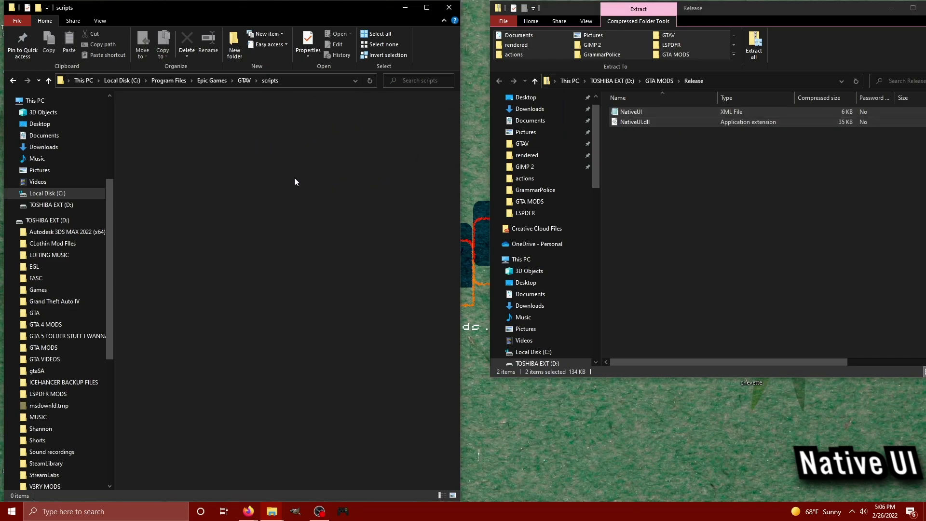
{"action": "left_click", "coordinate": [677, 185]}
{"action": "left_click_drag", "start_coordinate": [864, 17], "coordinate": [854, 17]}
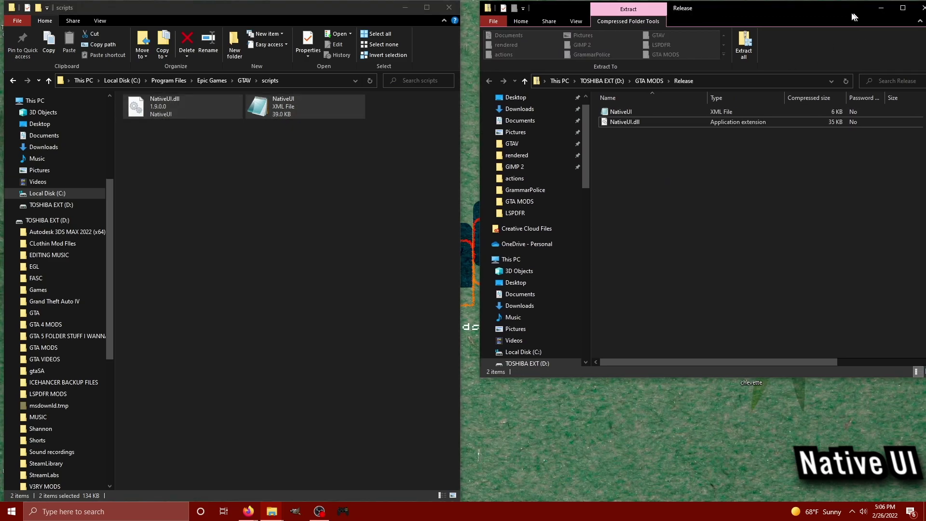
Close the NativeUI Release archive window and switch to the iFruitAddon2 releases page
{"action": "left_click", "coordinate": [917, 7]}
{"action": "left_click", "coordinate": [247, 511]}
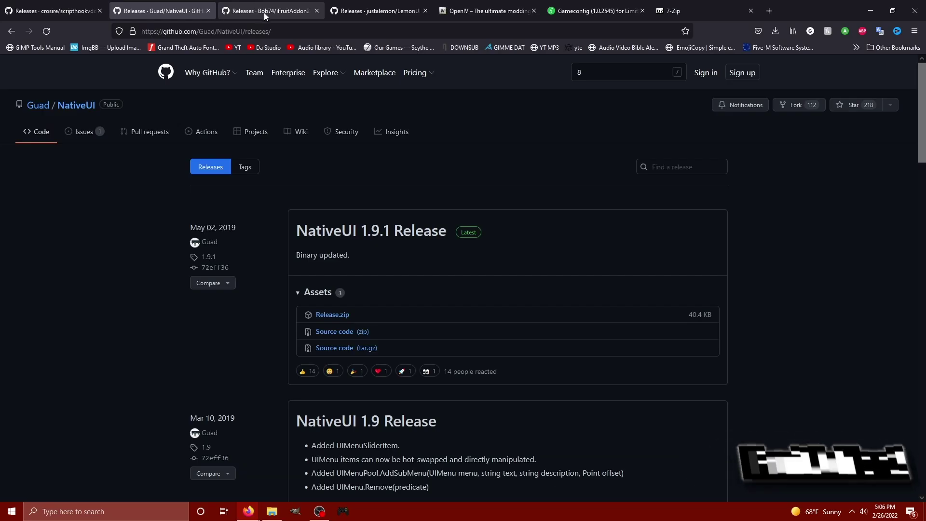
{"action": "left_click", "coordinate": [264, 13]}
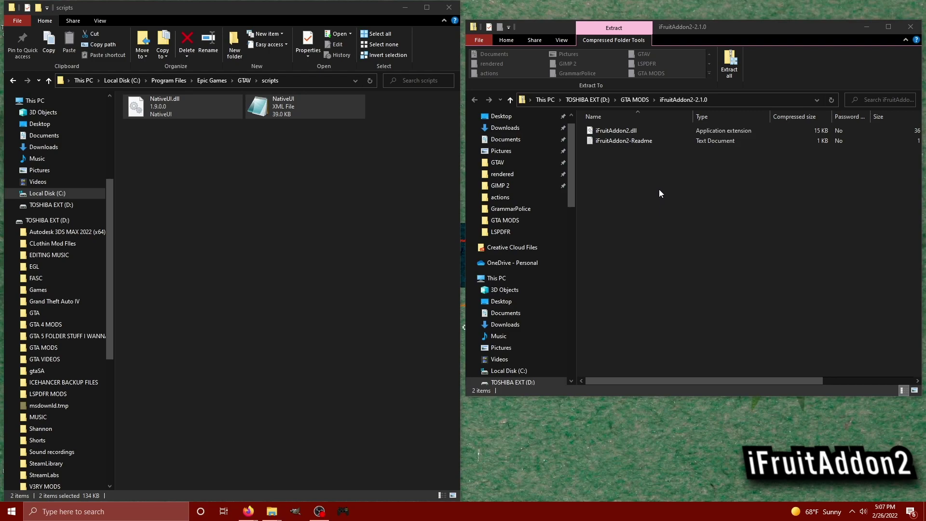
Copy iFruitAddon2.dll from the iFruitAddon2-2.1.0 archive into the scripts folder
{"action": "left_click", "coordinate": [624, 134]}
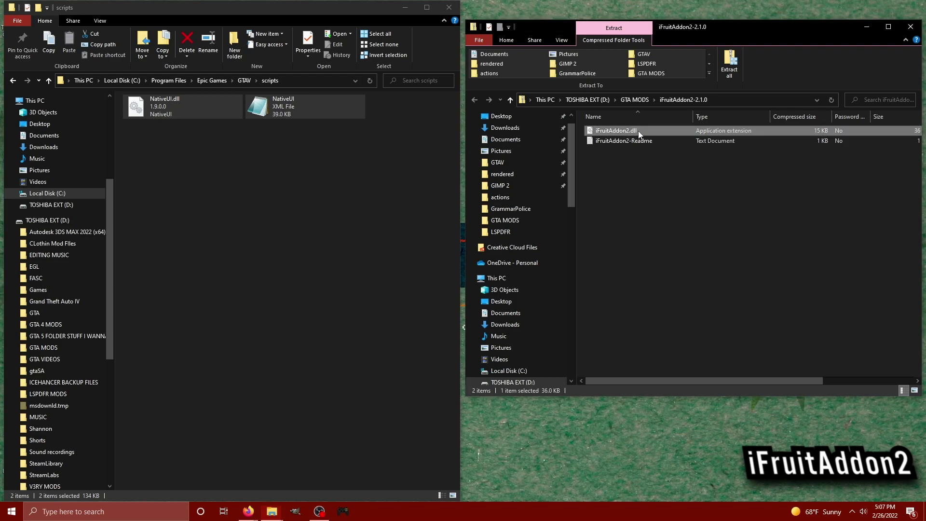
{"action": "left_click_drag", "start_coordinate": [635, 134], "coordinate": [232, 207]}
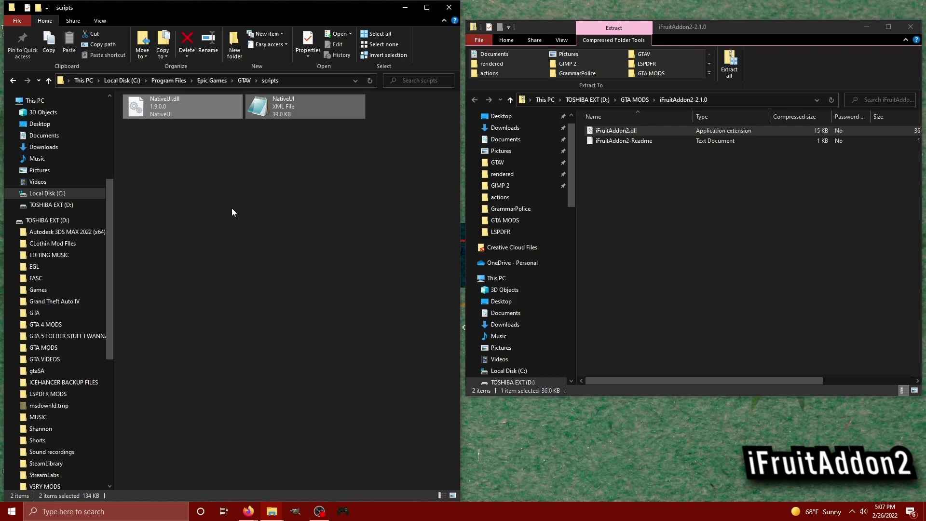
{"action": "left_click", "coordinate": [773, 257]}
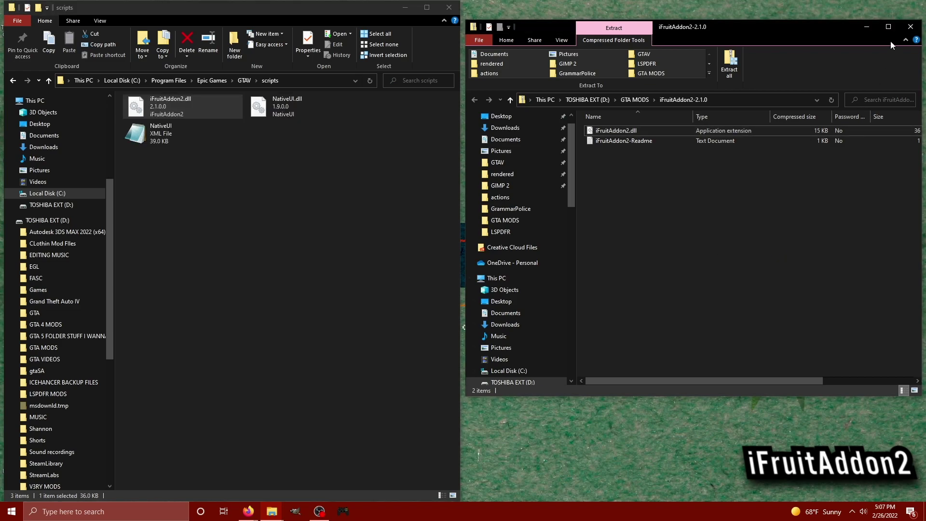
Bring the browser forward and scroll to the LemonUI 1.6 Assets showing LemonUI.7z
{"action": "left_click", "coordinate": [714, 466]}
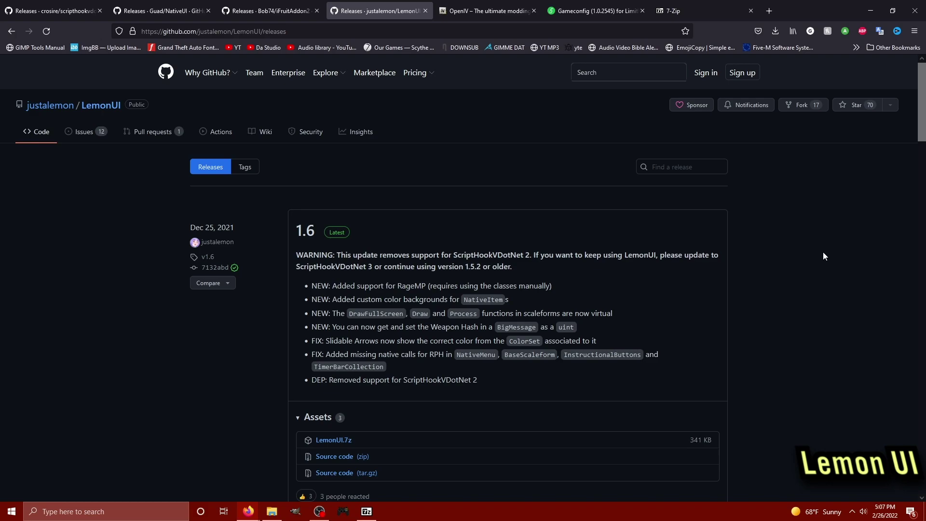
{"action": "scroll", "coordinate": [823, 256], "scroll_direction": "down", "scroll_amount": 2}
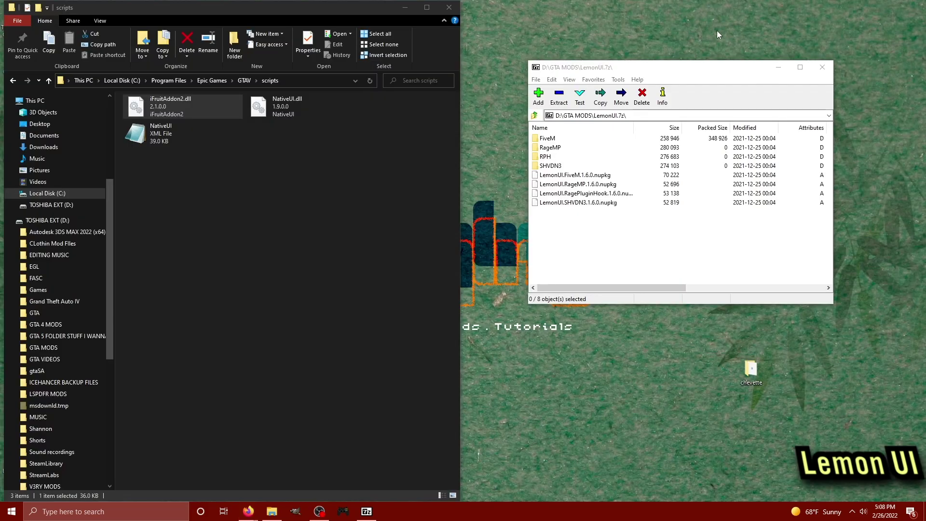
Copy the three LemonUI.SHVDN3 files from the archive's SHVDN3 folder into GTAV\scripts
{"action": "left_click", "coordinate": [697, 66]}
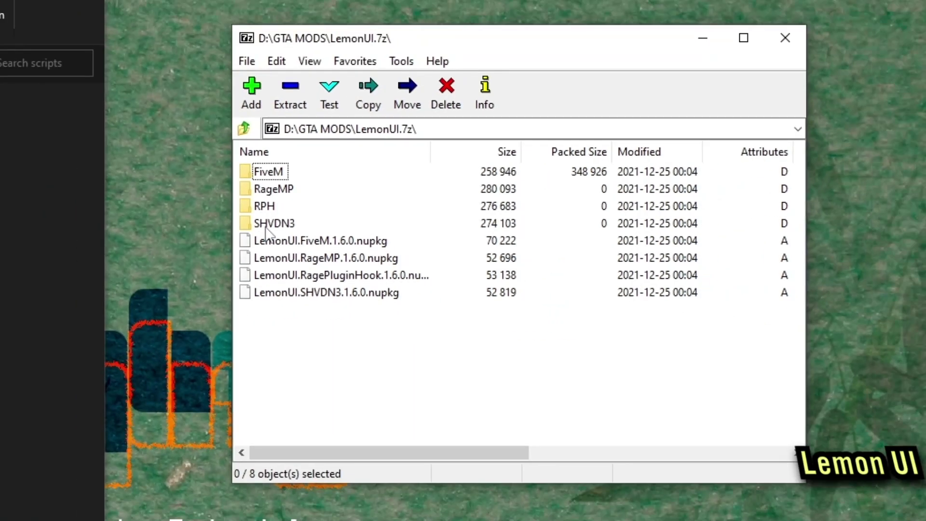
{"action": "double_click", "coordinate": [266, 226]}
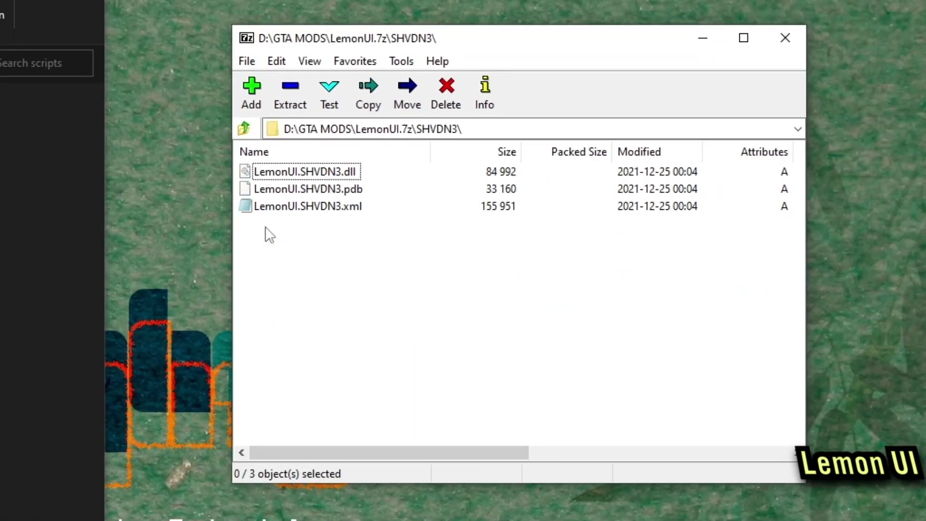
{"action": "left_click_drag", "start_coordinate": [310, 226], "coordinate": [287, 169]}
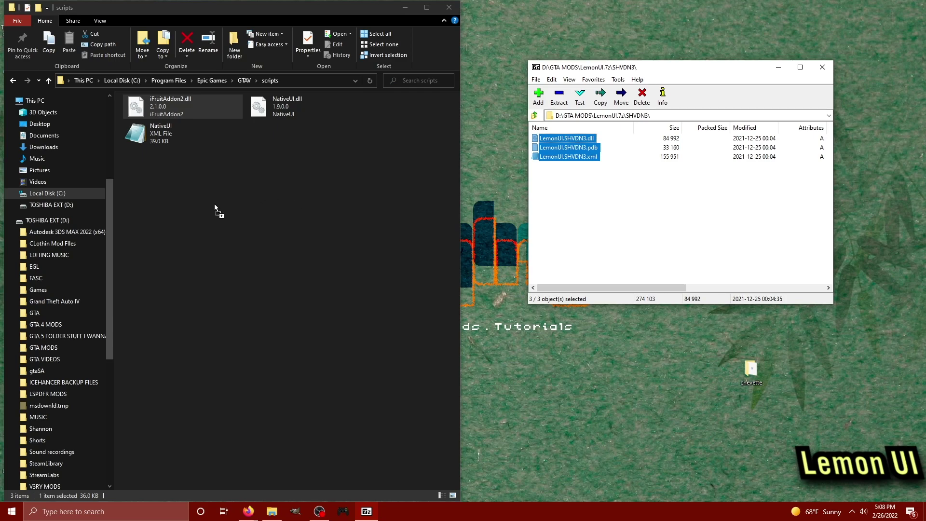
{"action": "left_click_drag", "start_coordinate": [215, 205], "coordinate": [179, 203]}
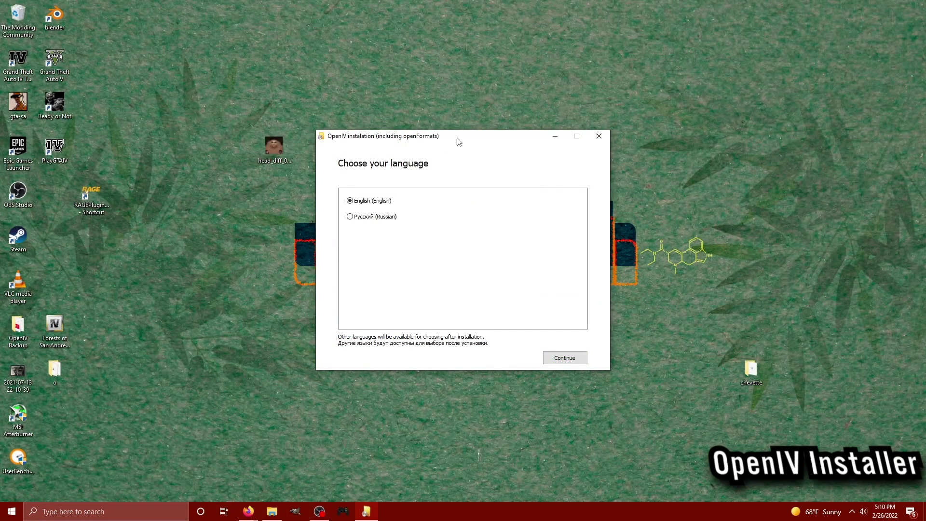
Install OpenIV 4.1 in English, accepting the licence and the 20.4 Mb download
{"action": "left_click_drag", "start_coordinate": [459, 141], "coordinate": [457, 97]}
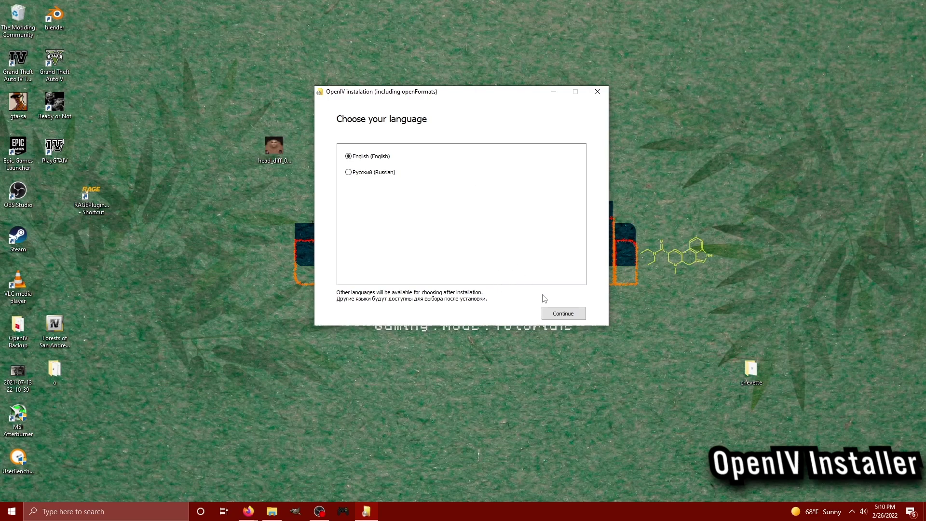
{"action": "left_click", "coordinate": [562, 313]}
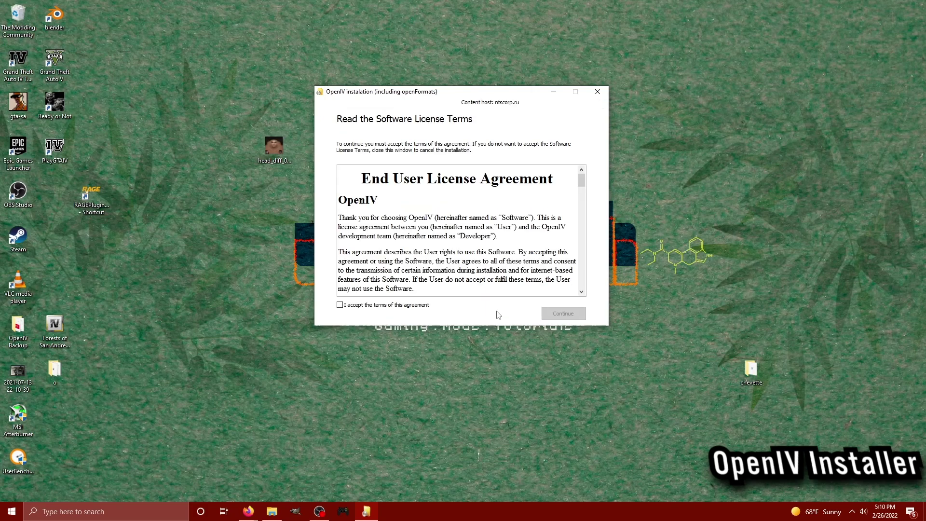
{"action": "left_click", "coordinate": [415, 306]}
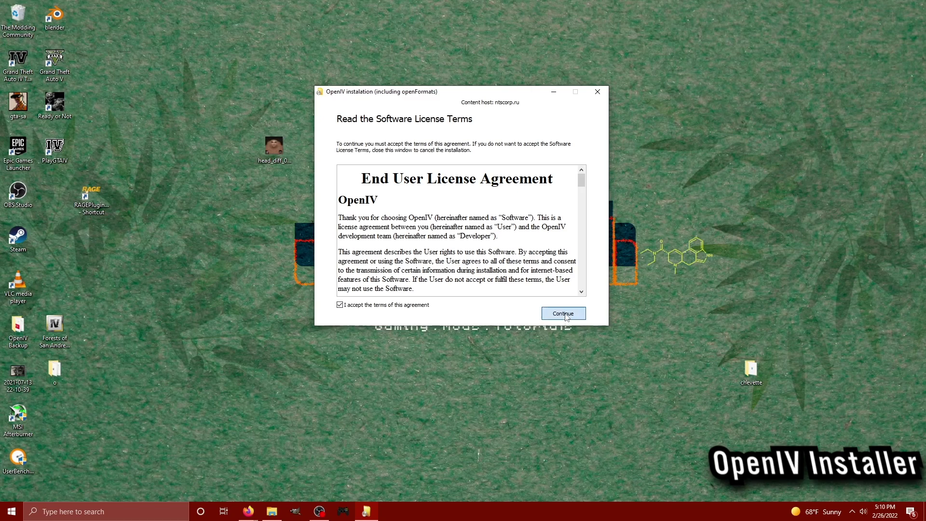
{"action": "left_click", "coordinate": [565, 313]}
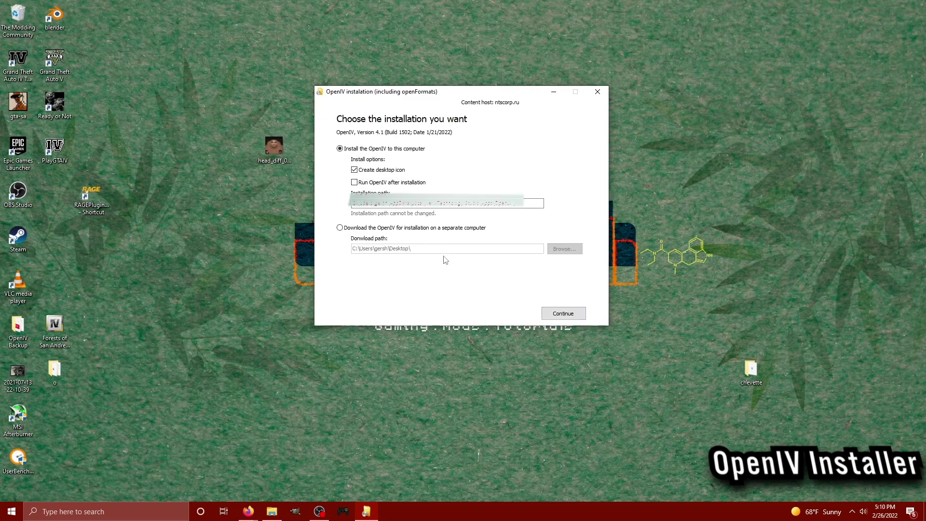
{"action": "left_click", "coordinate": [561, 315]}
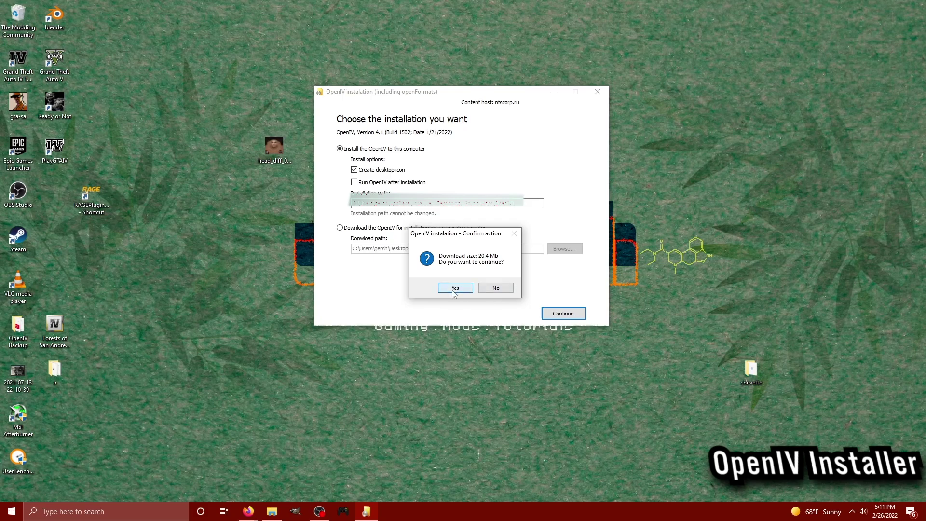
{"action": "left_click", "coordinate": [454, 289]}
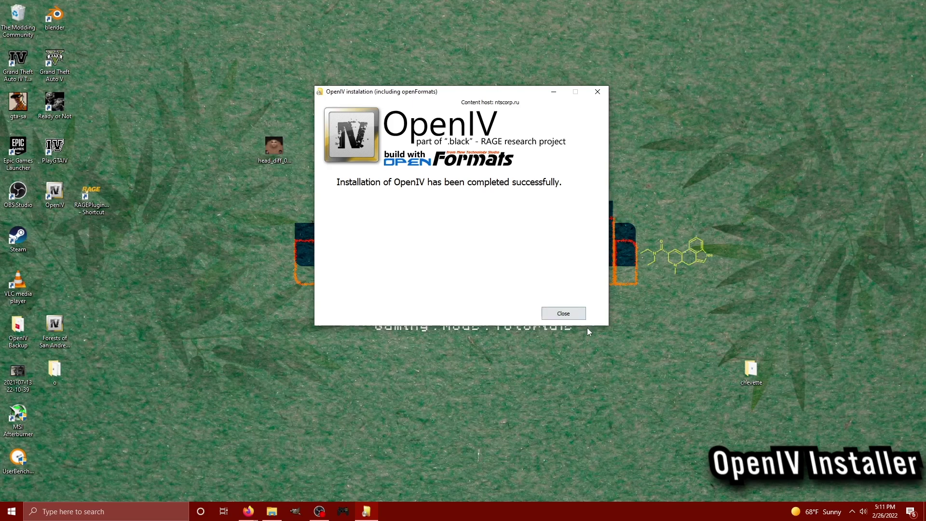
Close the installer, launch OpenIV and choose Grand Theft Auto V for Windows
{"action": "left_click", "coordinate": [579, 313]}
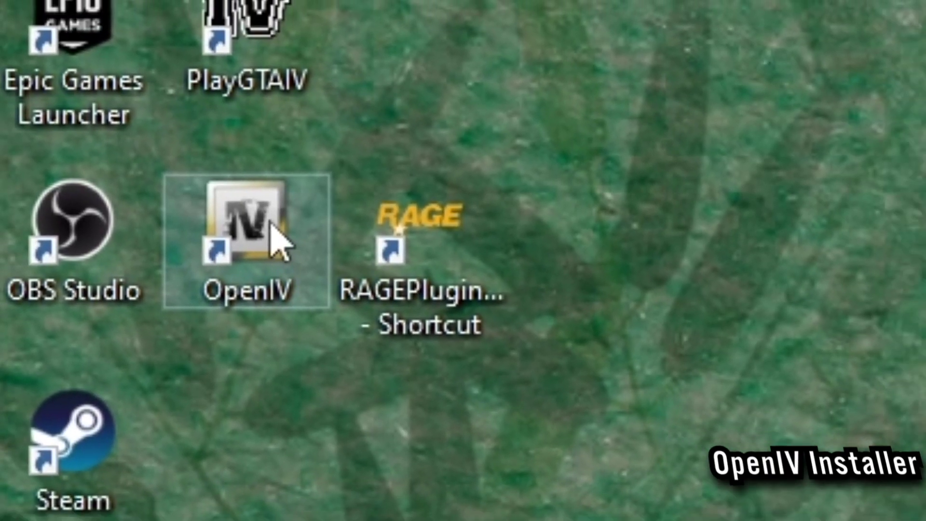
{"action": "double_click", "coordinate": [61, 194]}
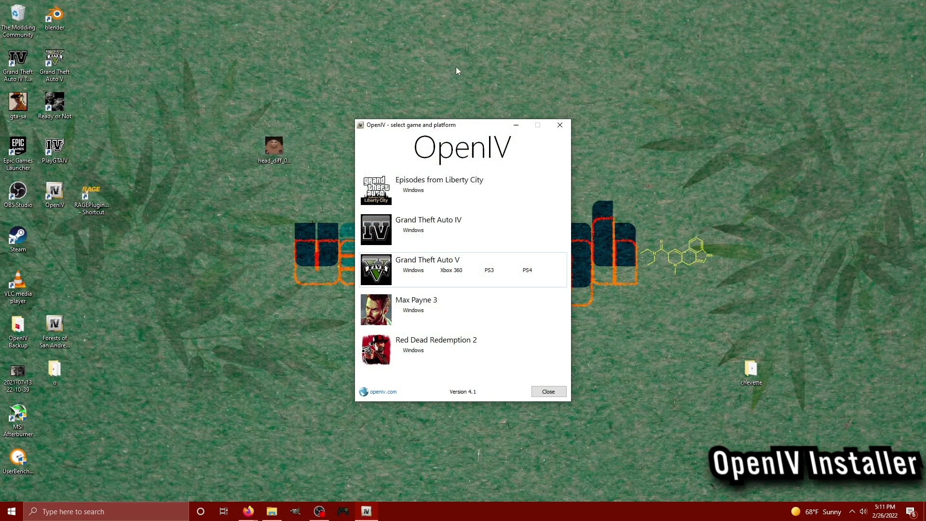
{"action": "left_click", "coordinate": [413, 270]}
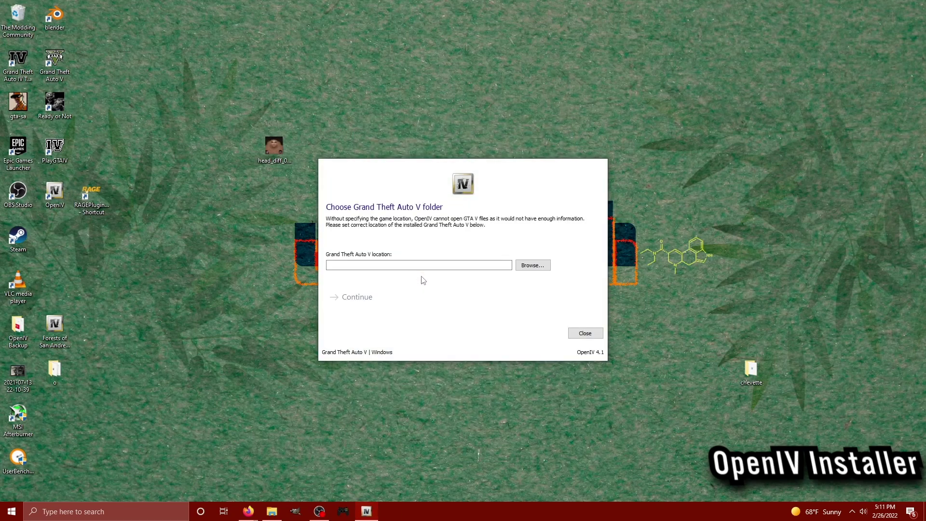
Set C:\Program Files\Epic Games\GTAV as the game folder and continue once it's accepted
{"action": "left_click", "coordinate": [533, 262]}
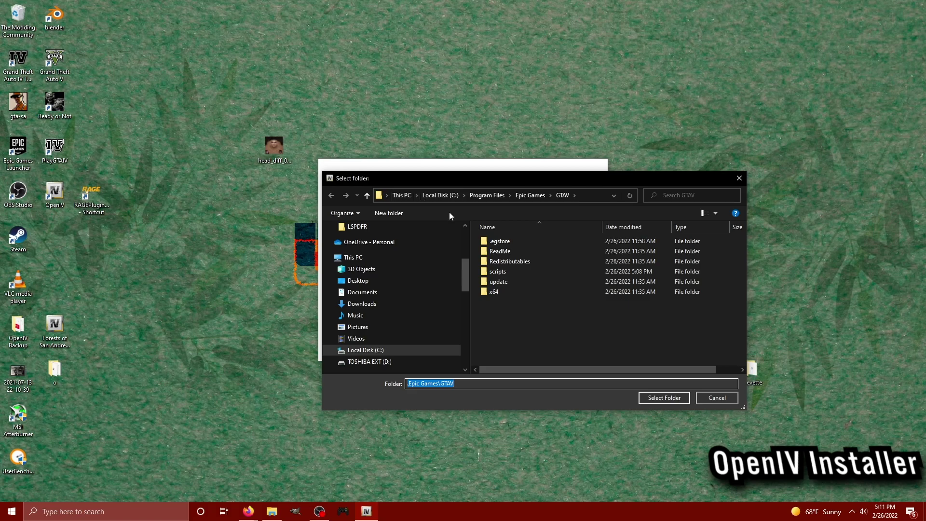
{"action": "left_click", "coordinate": [384, 352]}
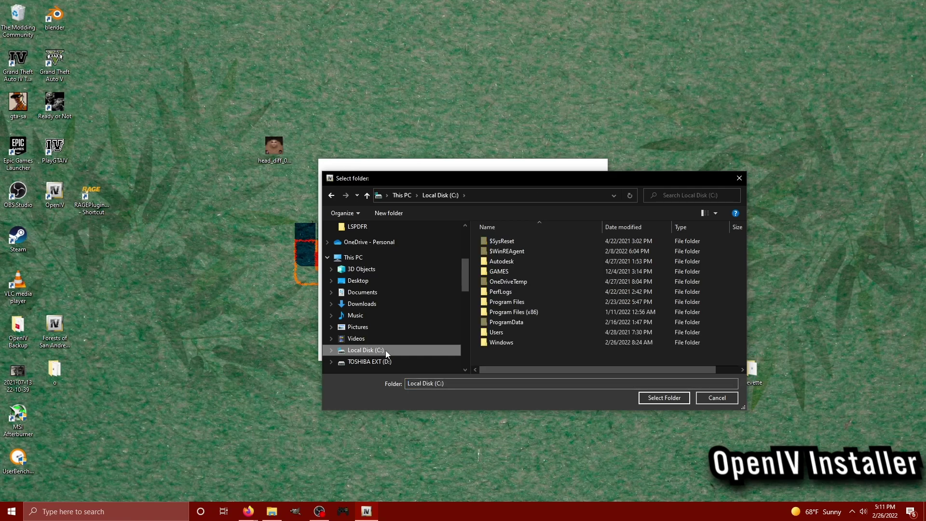
{"action": "left_click", "coordinate": [502, 303]}
{"action": "double_click", "coordinate": [501, 303]}
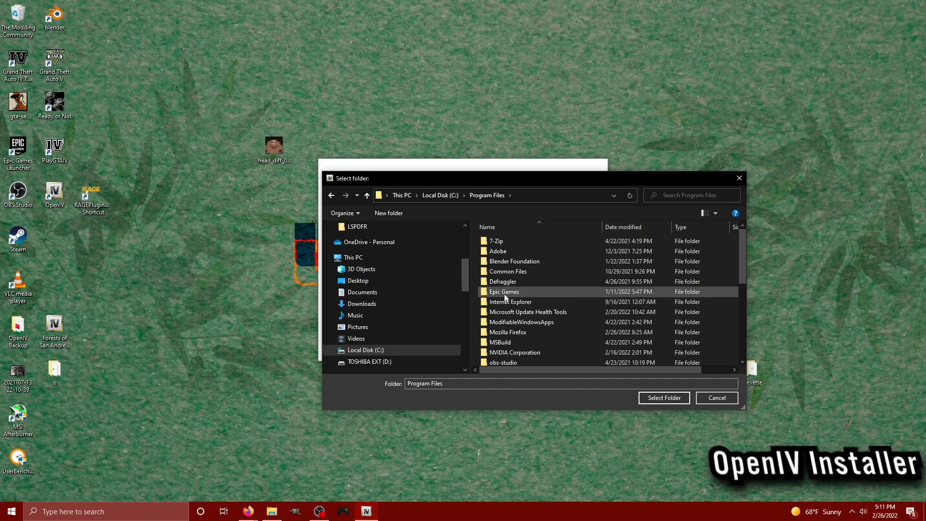
{"action": "double_click", "coordinate": [505, 296]}
{"action": "double_click", "coordinate": [505, 242]}
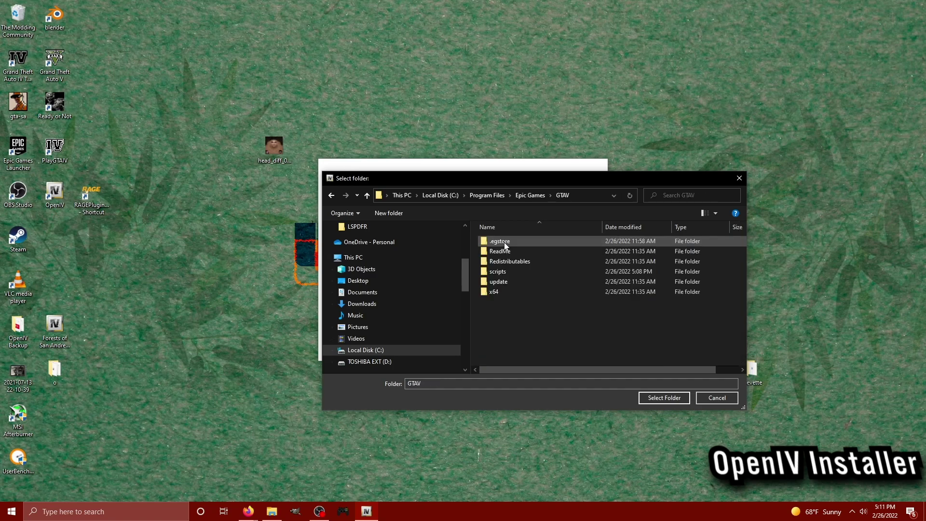
{"action": "left_click", "coordinate": [666, 398]}
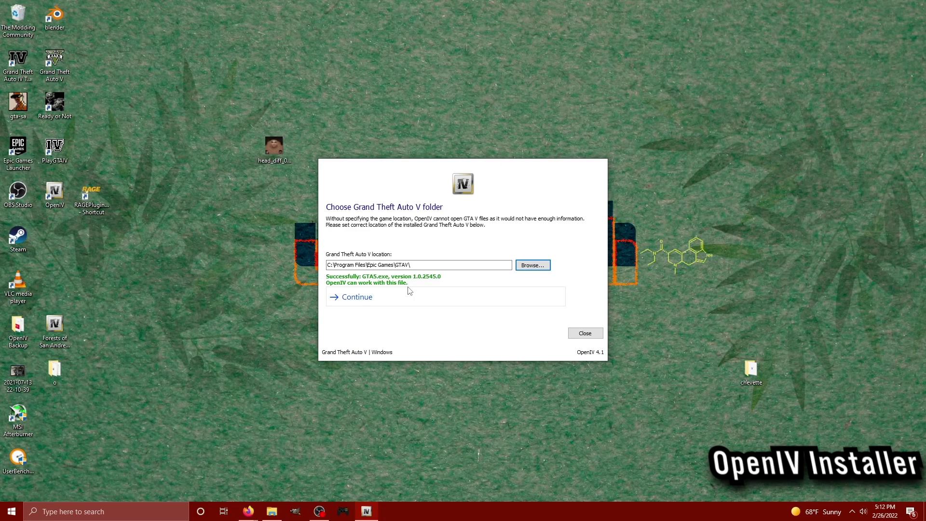
{"action": "left_click", "coordinate": [365, 300]}
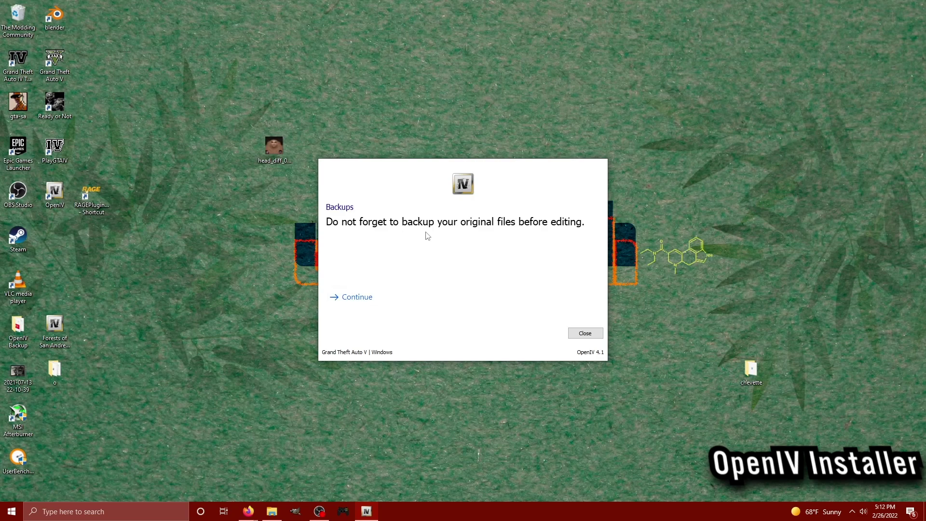
Dismiss the backup reminder and the welcome video offer, then show the Tools menu
{"action": "left_click", "coordinate": [360, 301]}
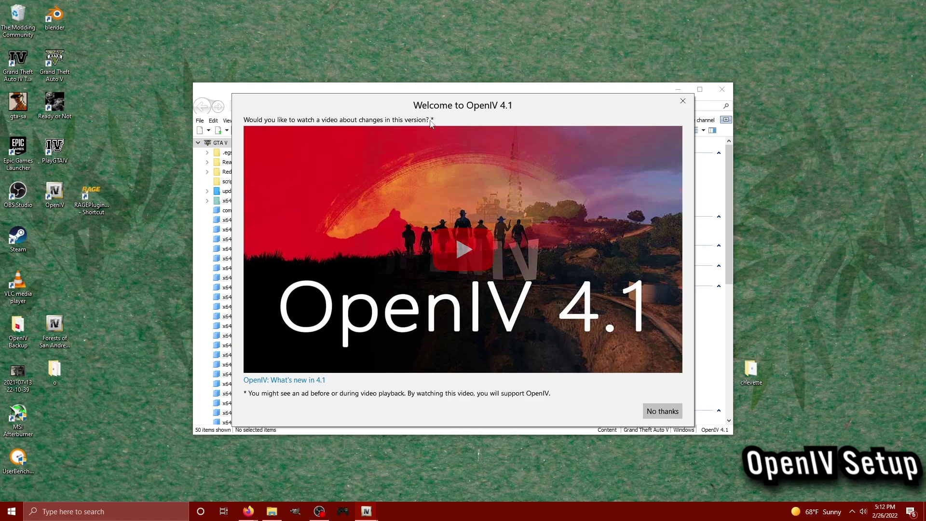
{"action": "left_click", "coordinate": [662, 412]}
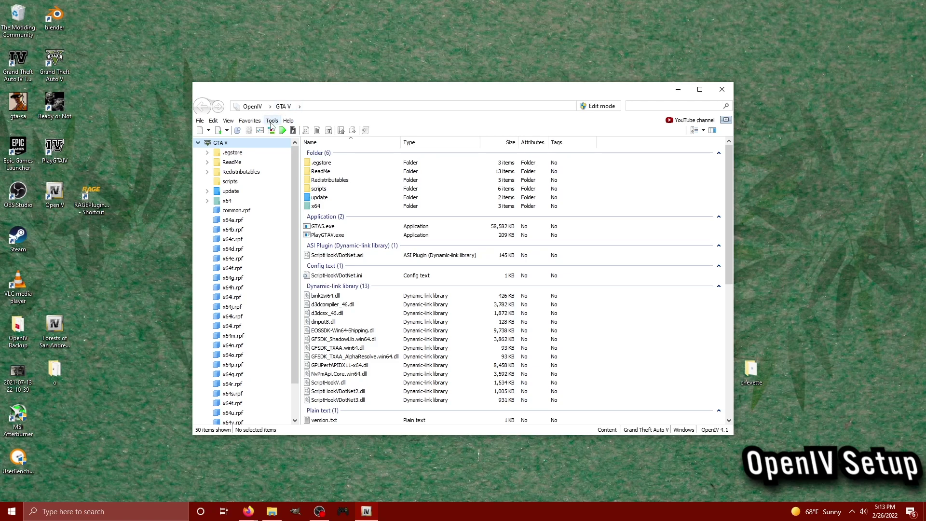
{"action": "left_click", "coordinate": [271, 121]}
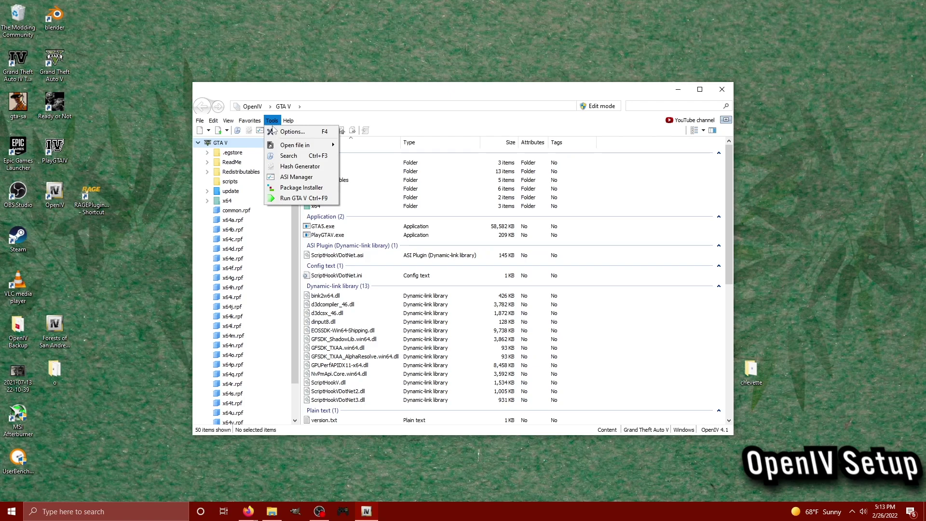
In ASI Manager, reinstall ASI Loader, install OpenIV.ASI with a new mods folder, and install openCamera
{"action": "left_click", "coordinate": [296, 179]}
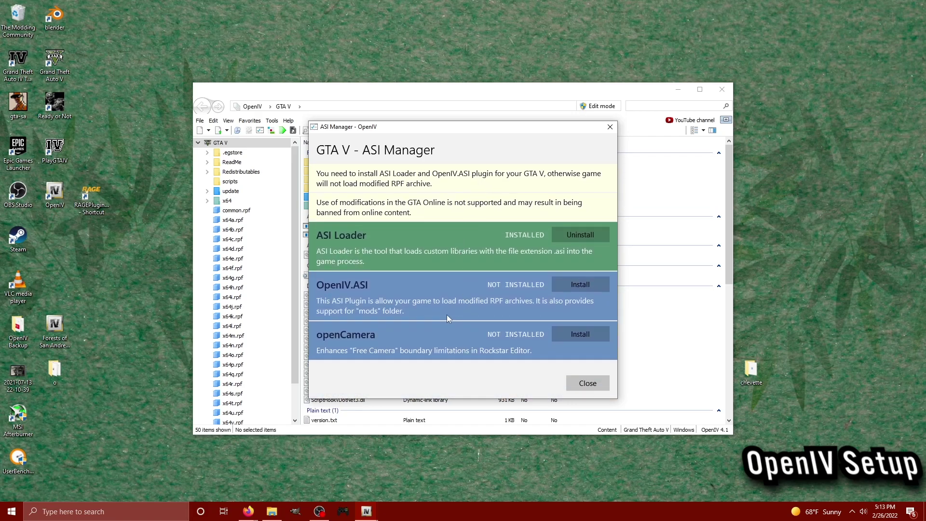
{"action": "left_click", "coordinate": [604, 236]}
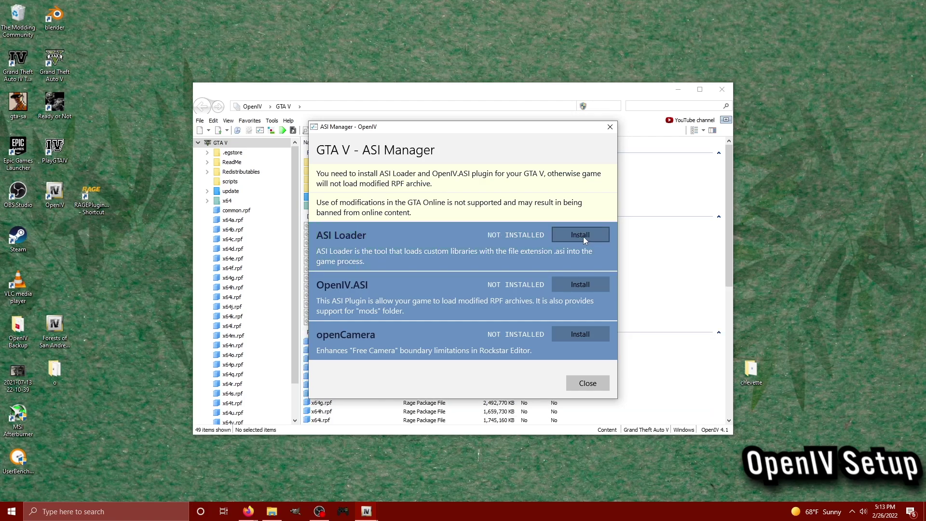
{"action": "left_click", "coordinate": [583, 236]}
{"action": "left_click", "coordinate": [580, 285]}
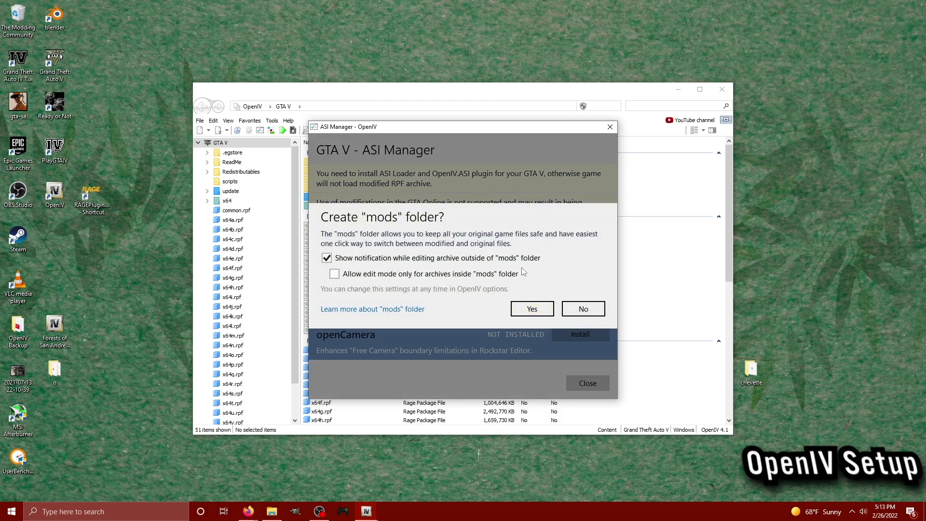
{"action": "left_click", "coordinate": [535, 309]}
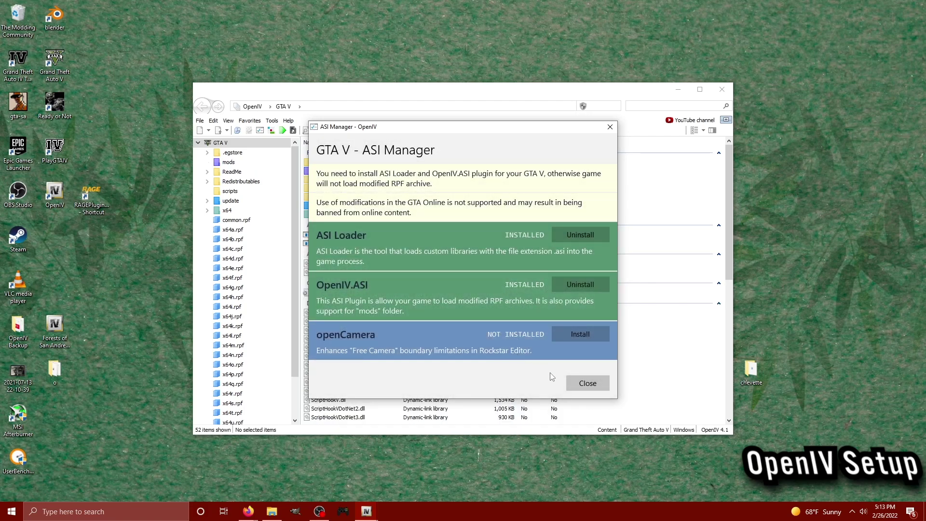
{"action": "left_click", "coordinate": [578, 335]}
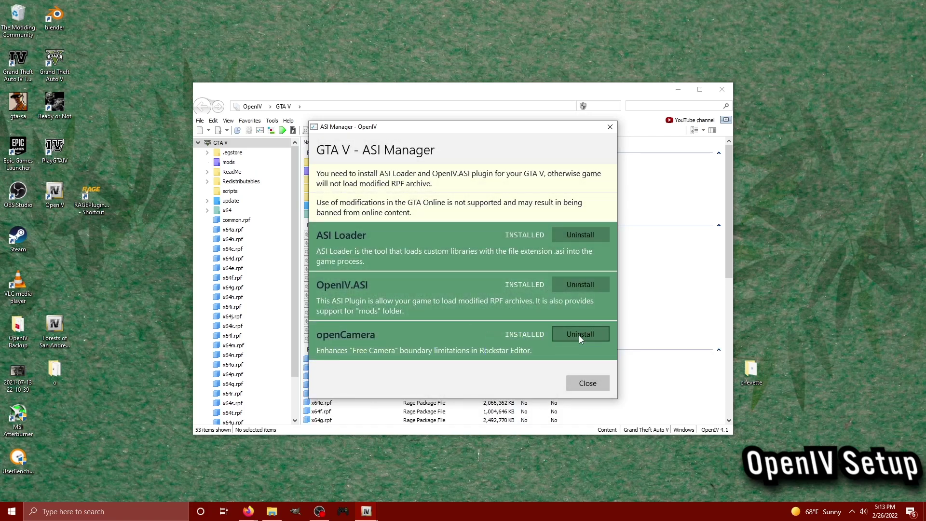
{"action": "left_click", "coordinate": [590, 383]}
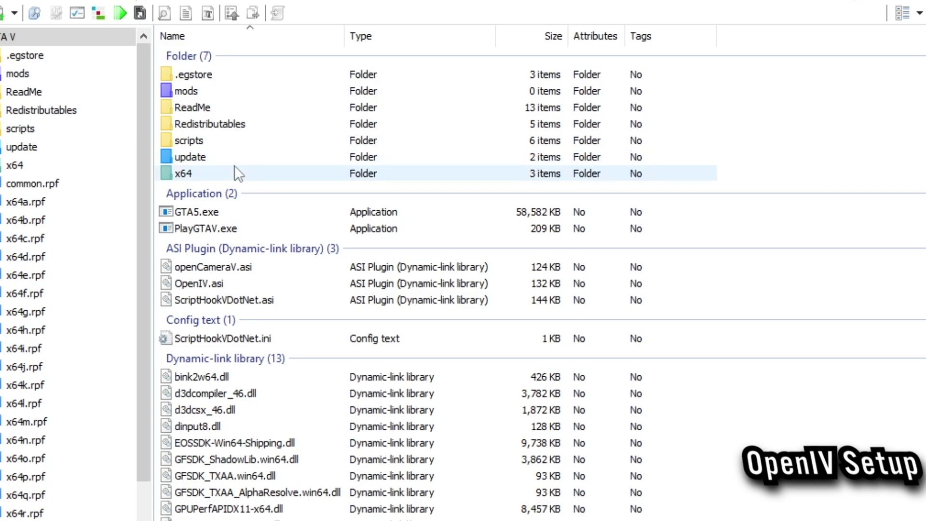
Enable edit mode in the update folder and copy update.rpf into the mods folder
{"action": "double_click", "coordinate": [206, 160]}
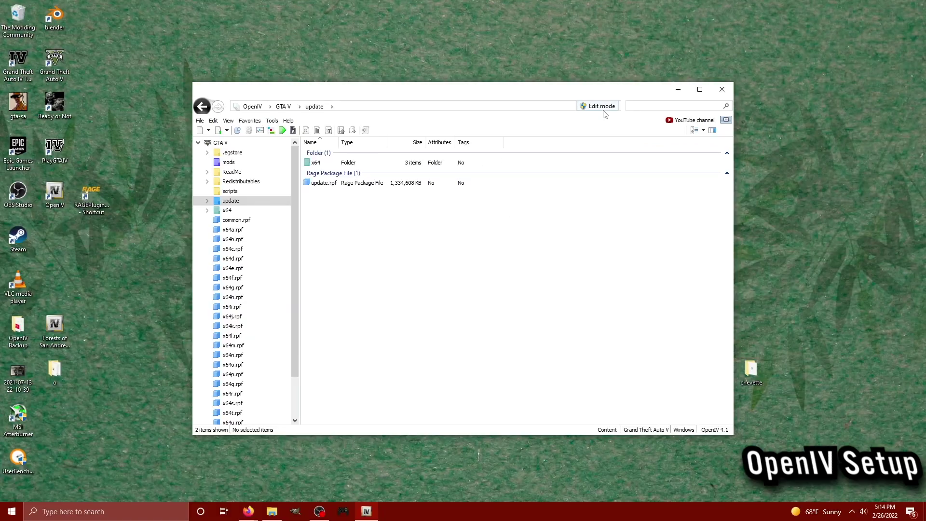
{"action": "left_click", "coordinate": [462, 116]}
{"action": "left_click", "coordinate": [494, 289]}
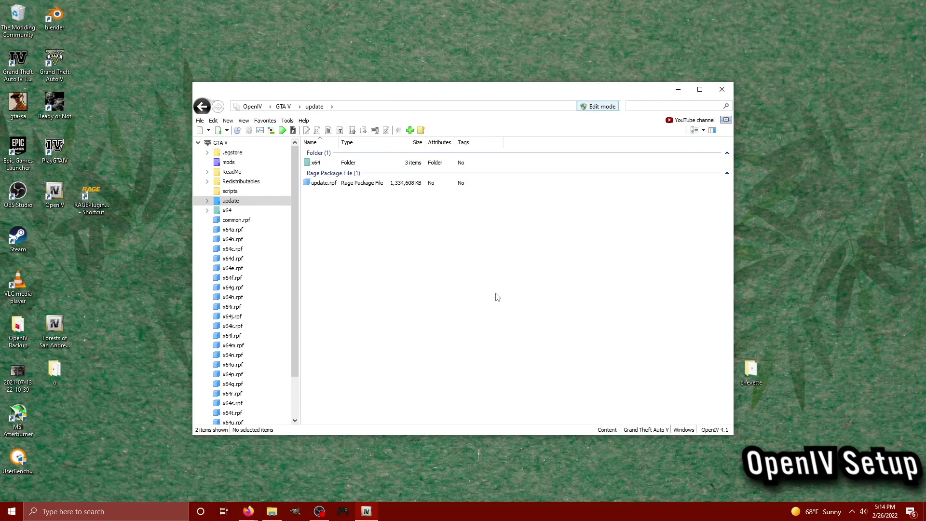
{"action": "double_click", "coordinate": [347, 185]}
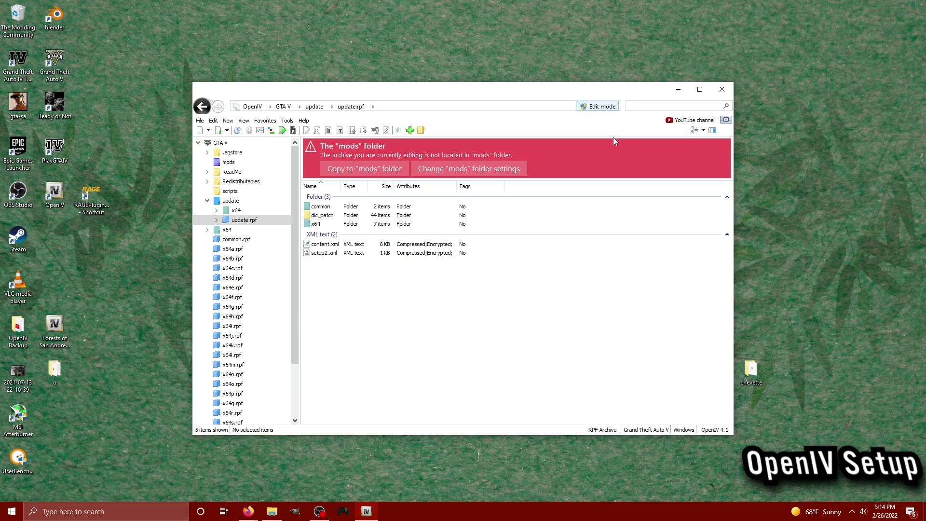
{"action": "left_click", "coordinate": [373, 169]}
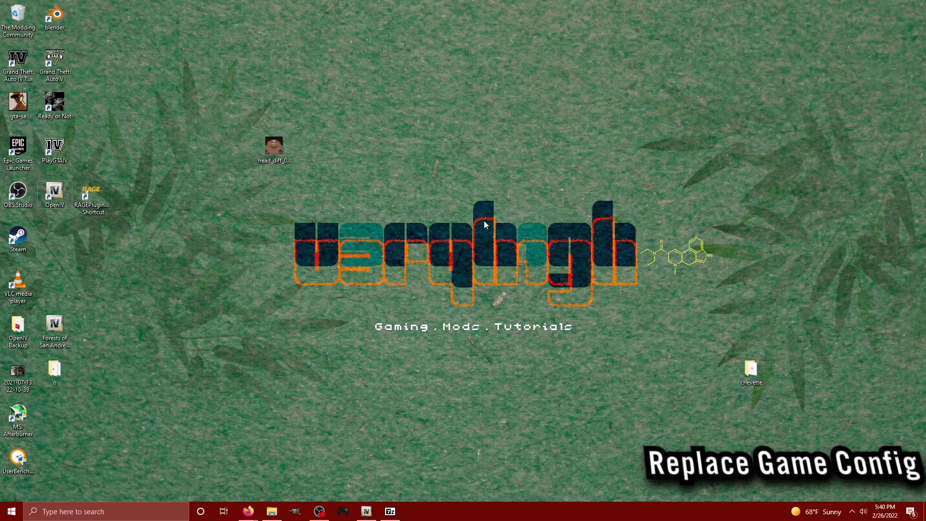
Switch Firefox to the Gameconfig (1.0.2545) for Limitless Vehicles page and check its download section
{"action": "mouse_move", "coordinate": [249, 511]}
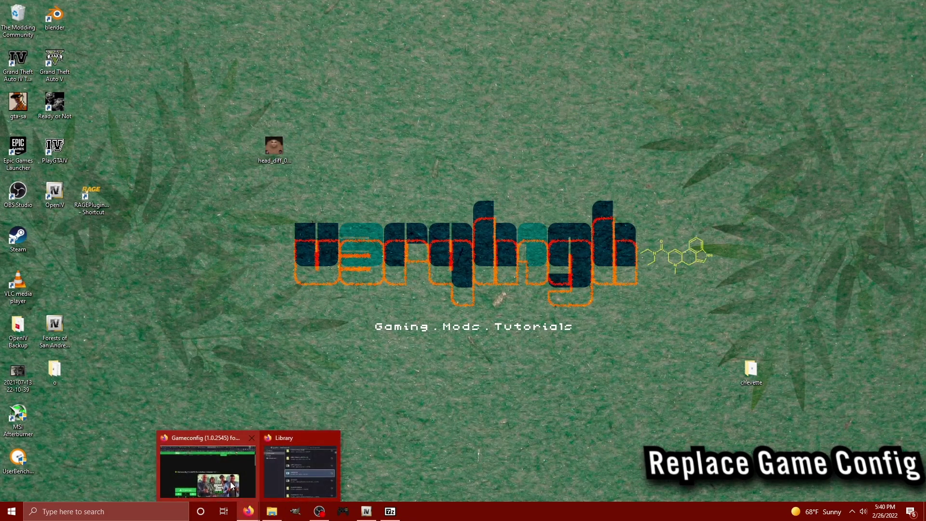
{"action": "left_click", "coordinate": [230, 477]}
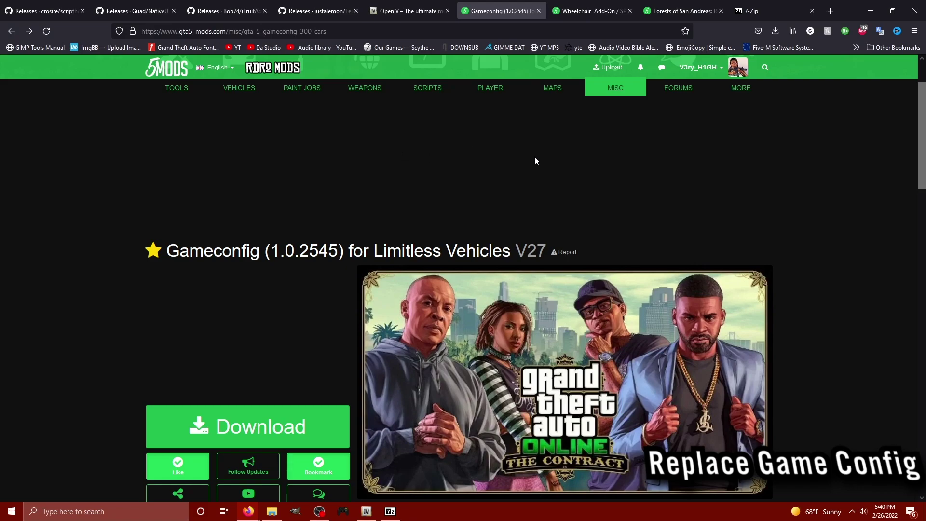
{"action": "scroll", "coordinate": [446, 160], "scroll_direction": "down", "scroll_amount": 5}
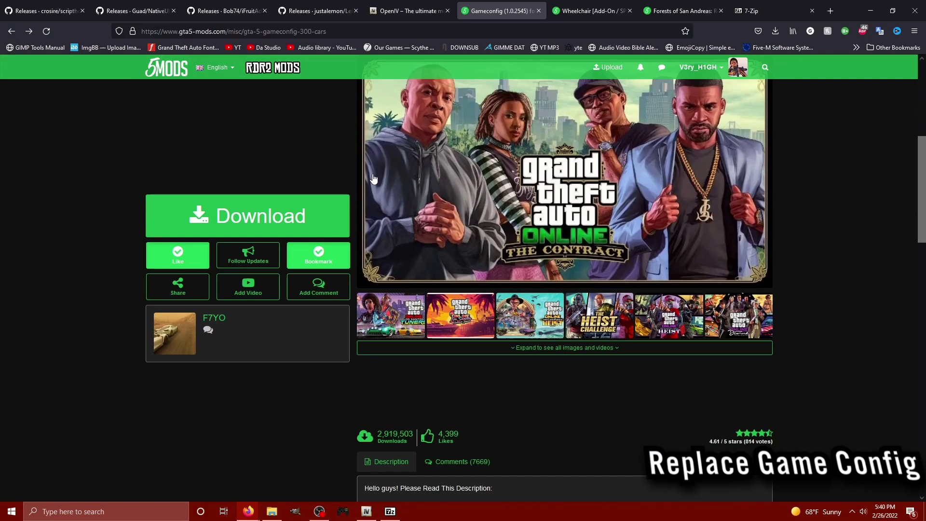
{"action": "scroll", "coordinate": [96, 196], "scroll_direction": "up", "scroll_amount": 4}
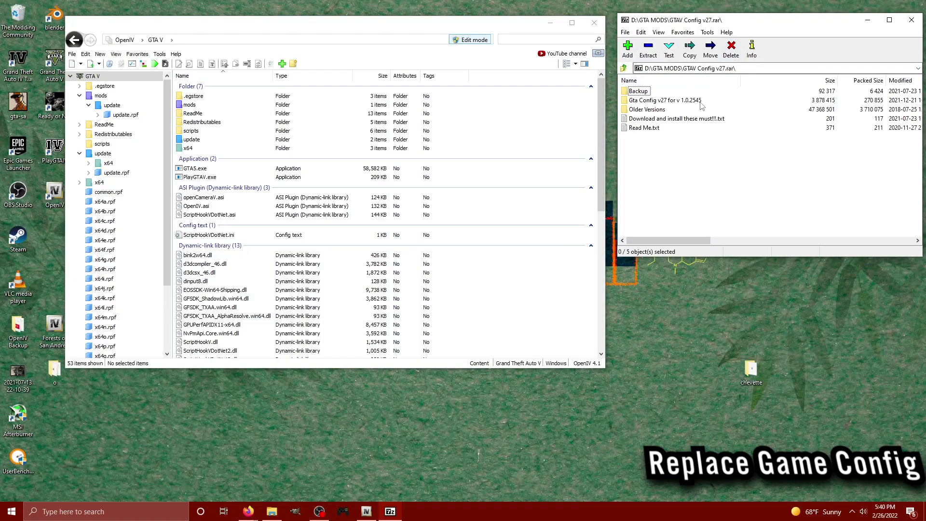
Extract gameconfig.xml from Gta Config v27 > For More Mods > Stock Traffic onto the desktop
{"action": "double_click", "coordinate": [672, 101]}
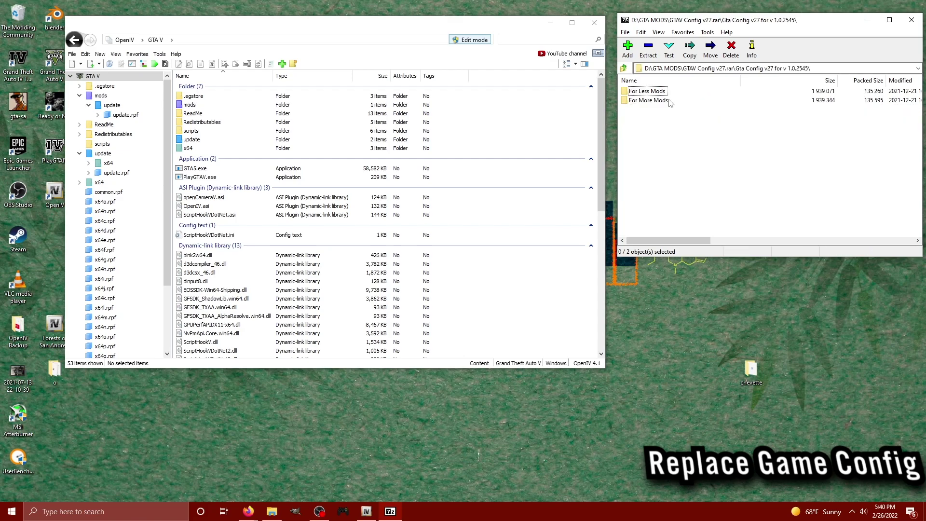
{"action": "left_click", "coordinate": [646, 102]}
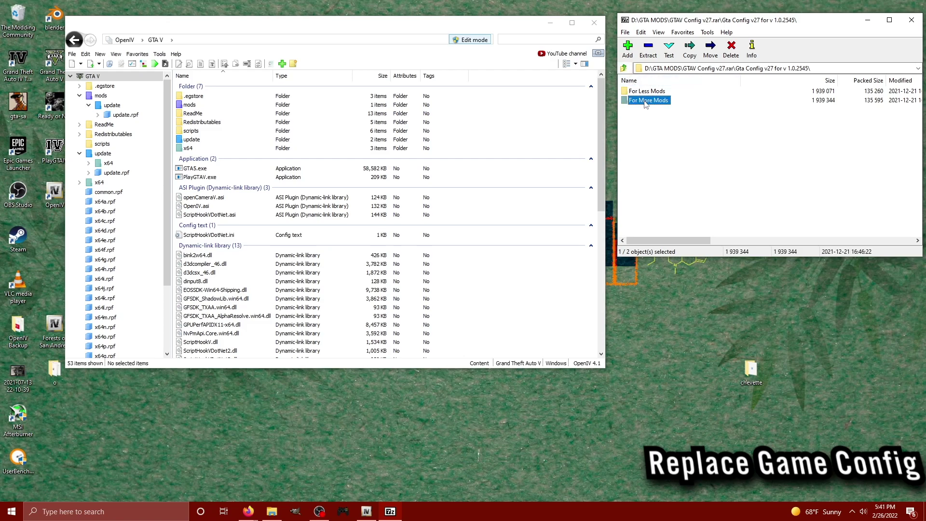
{"action": "double_click", "coordinate": [646, 102]}
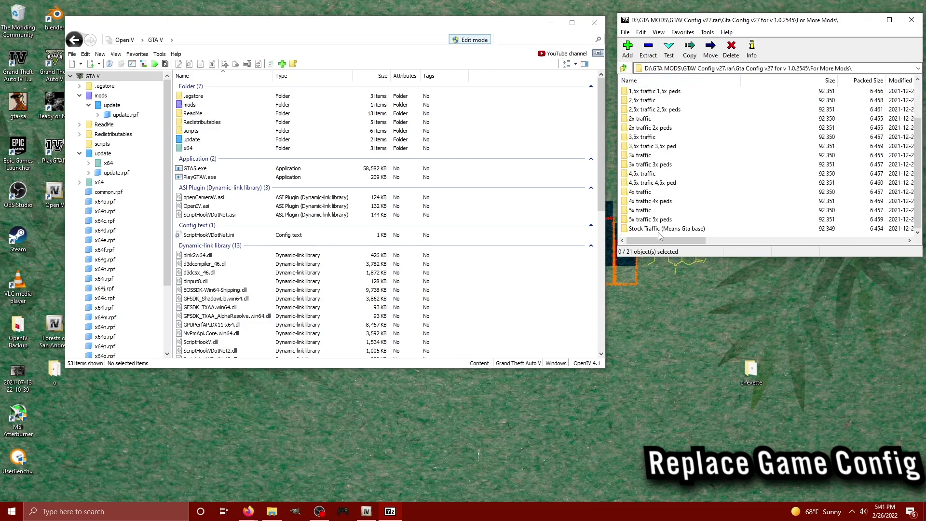
{"action": "double_click", "coordinate": [662, 229]}
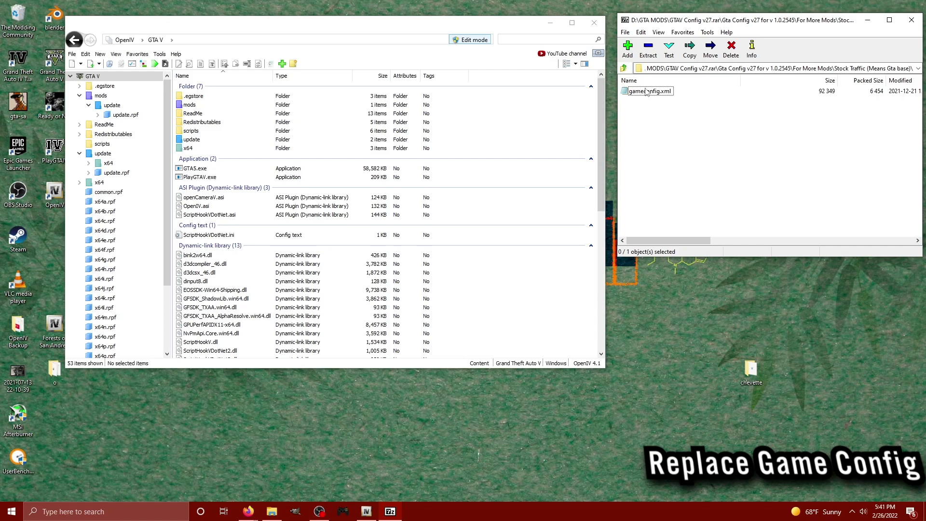
{"action": "left_click_drag", "start_coordinate": [647, 92], "coordinate": [644, 391]}
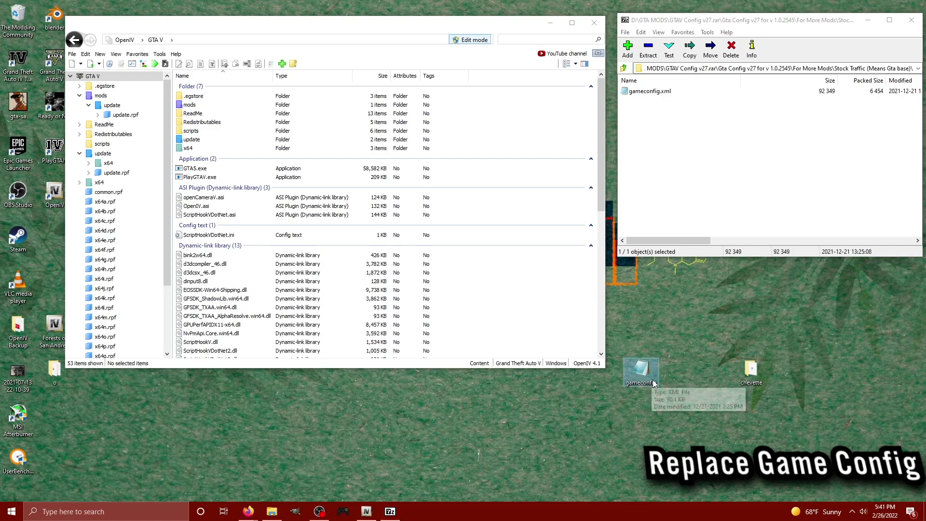
{"action": "left_click", "coordinate": [361, 24]}
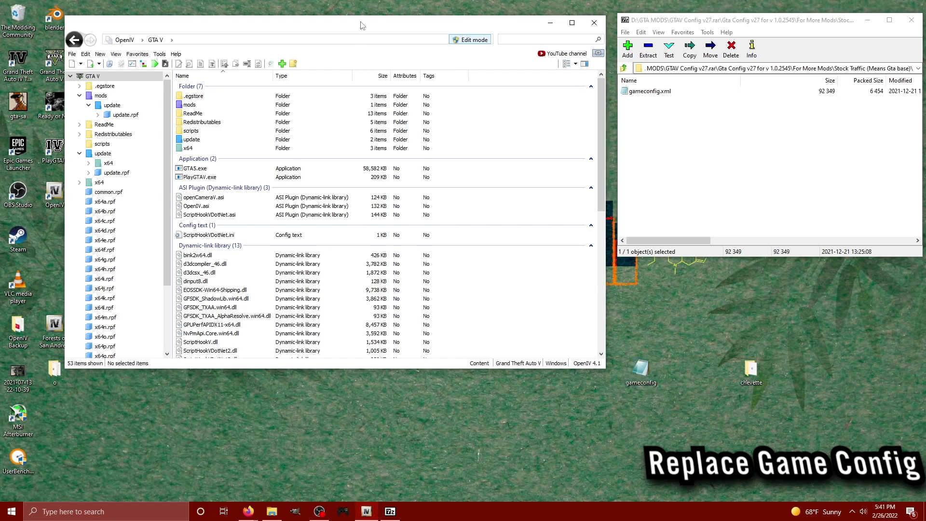
{"action": "left_click", "coordinate": [471, 41]}
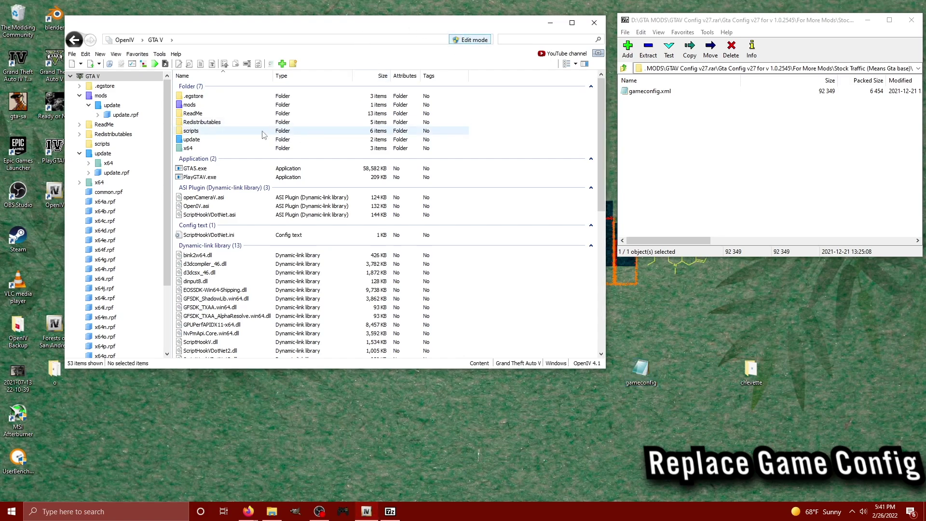
Browse into mods\update\update.rpf\common\data in OpenIV
{"action": "double_click", "coordinate": [216, 105]}
{"action": "double_click", "coordinate": [220, 97]}
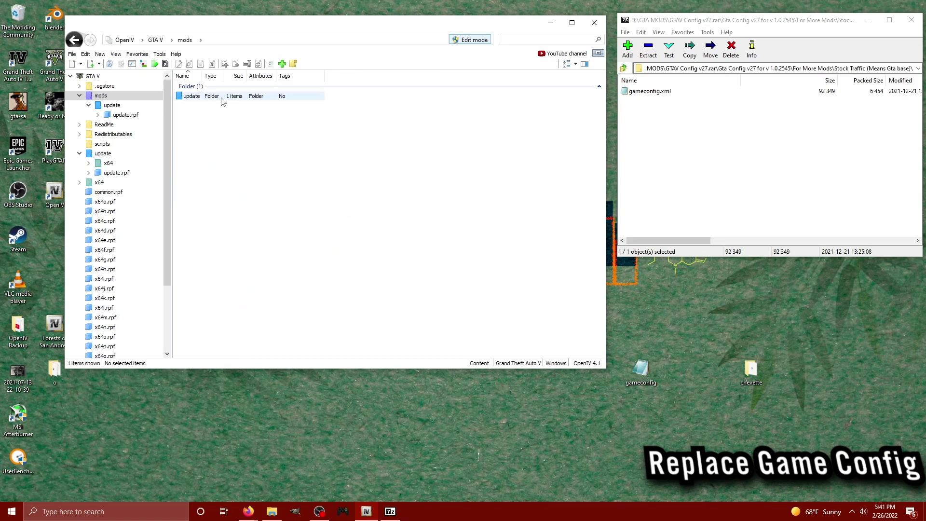
{"action": "double_click", "coordinate": [221, 97]}
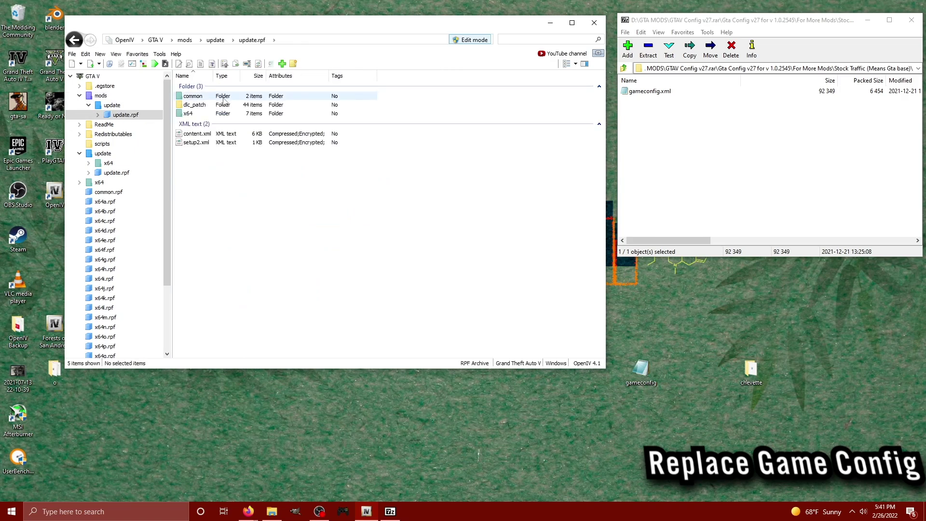
{"action": "double_click", "coordinate": [225, 99]}
{"action": "double_click", "coordinate": [225, 97]}
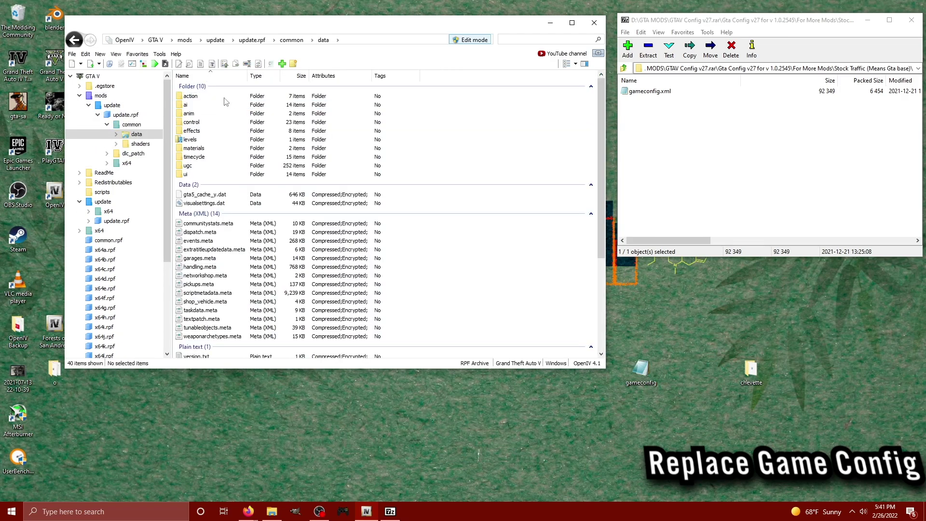
{"action": "scroll", "coordinate": [432, 243], "scroll_direction": "down", "scroll_amount": 5}
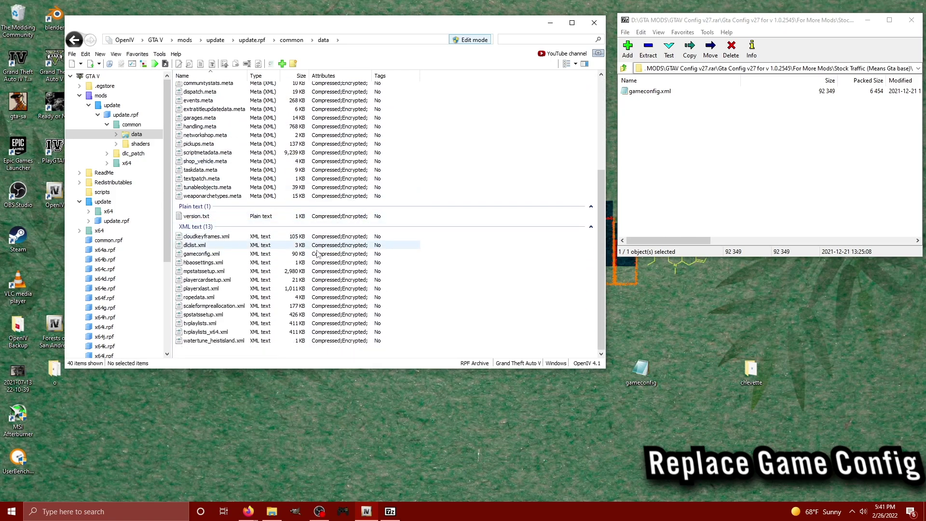
Replace gameconfig.xml with the gameconfig file from the Desktop
{"action": "right_click", "coordinate": [210, 255]}
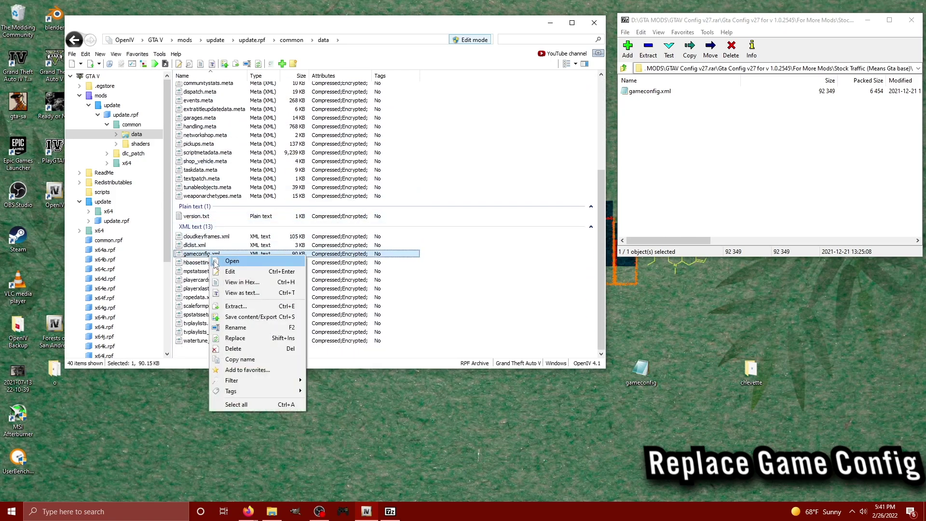
{"action": "left_click", "coordinate": [237, 339]}
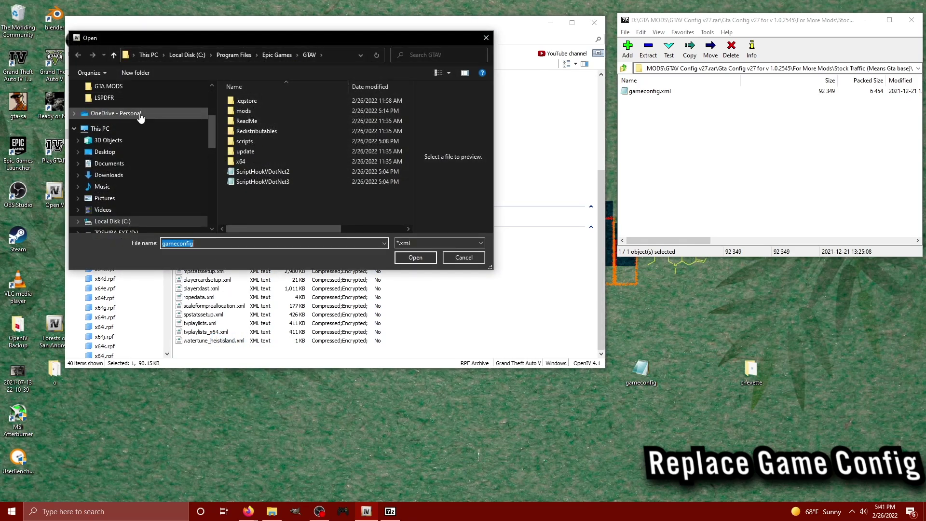
{"action": "scroll", "coordinate": [139, 140], "scroll_direction": "up", "scroll_amount": 1}
{"action": "scroll", "coordinate": [140, 145], "scroll_direction": "down", "scroll_amount": 1}
{"action": "left_click", "coordinate": [128, 164]}
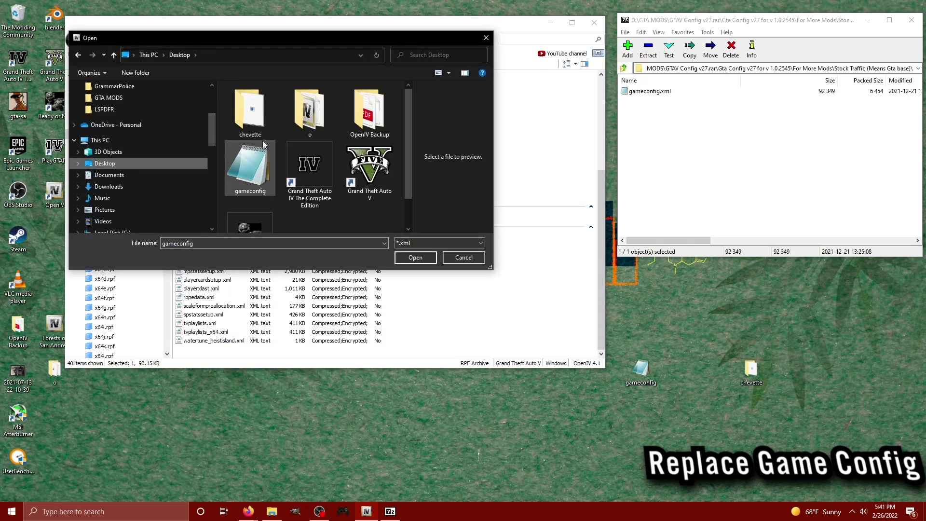
{"action": "left_click", "coordinate": [263, 166]}
{"action": "left_click", "coordinate": [416, 257]}
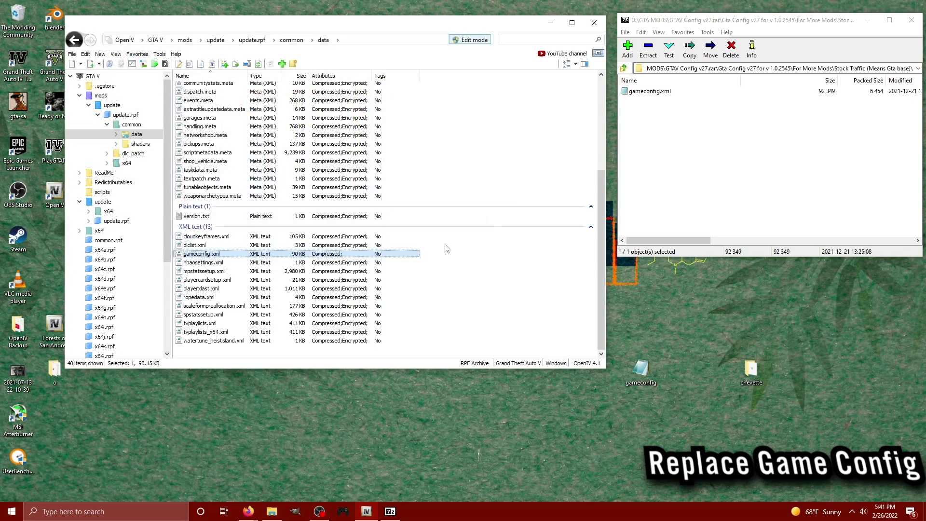
{"action": "left_click", "coordinate": [736, 314]}
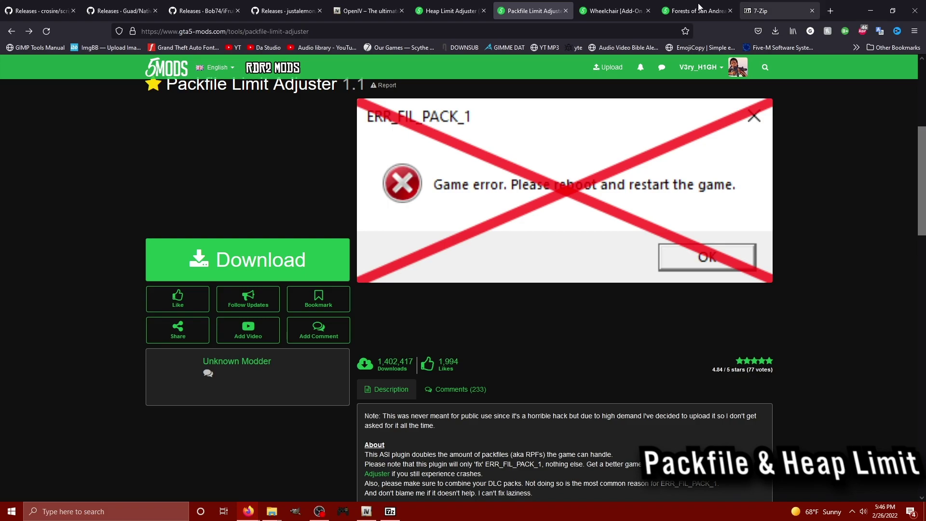
Show the Heap Limit Adjuster mod page, then minimise Firefox
{"action": "left_click", "coordinate": [453, 11]}
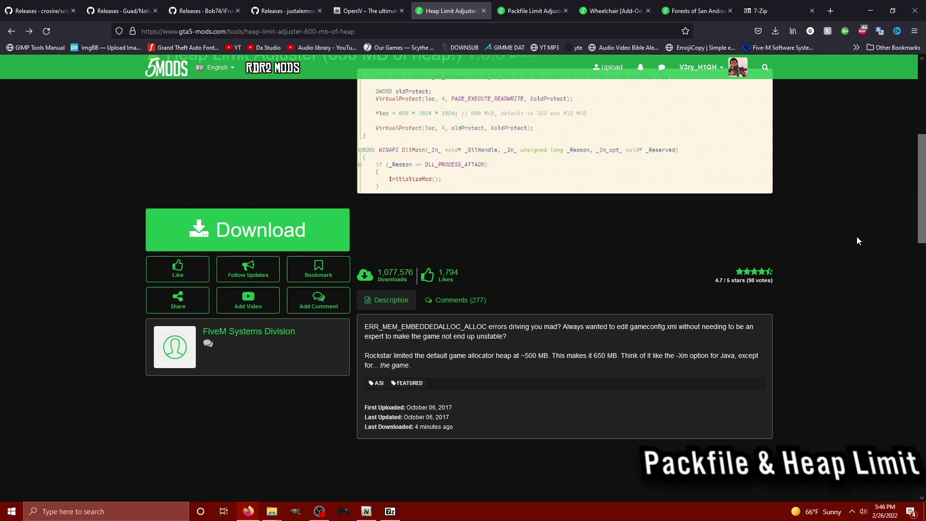
{"action": "left_click", "coordinate": [872, 9]}
Copy GTAV.HeapAdjuster.asi into the GTAV game folder, then bring up the PackfileLimitAdjuster.rar archive
{"action": "mouse_move", "coordinate": [272, 511]}
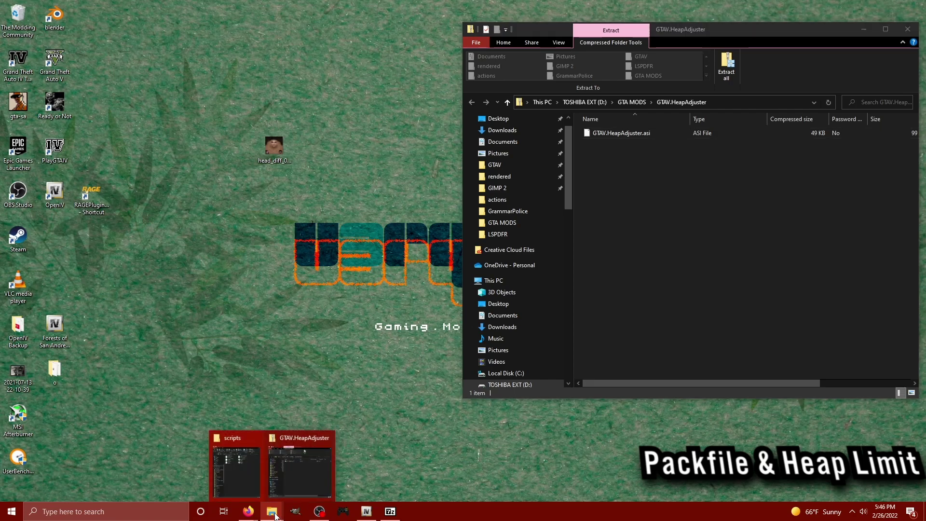
{"action": "left_click", "coordinate": [245, 467]}
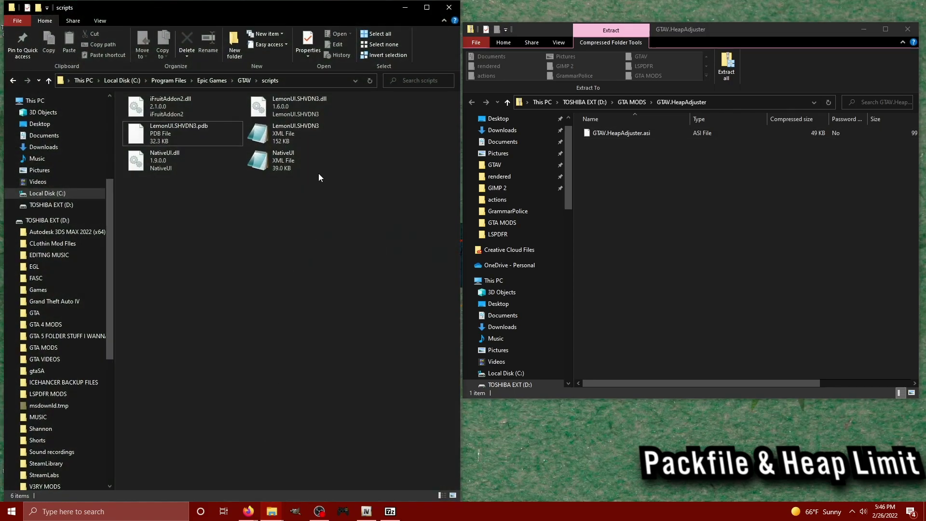
{"action": "left_click", "coordinate": [244, 81]}
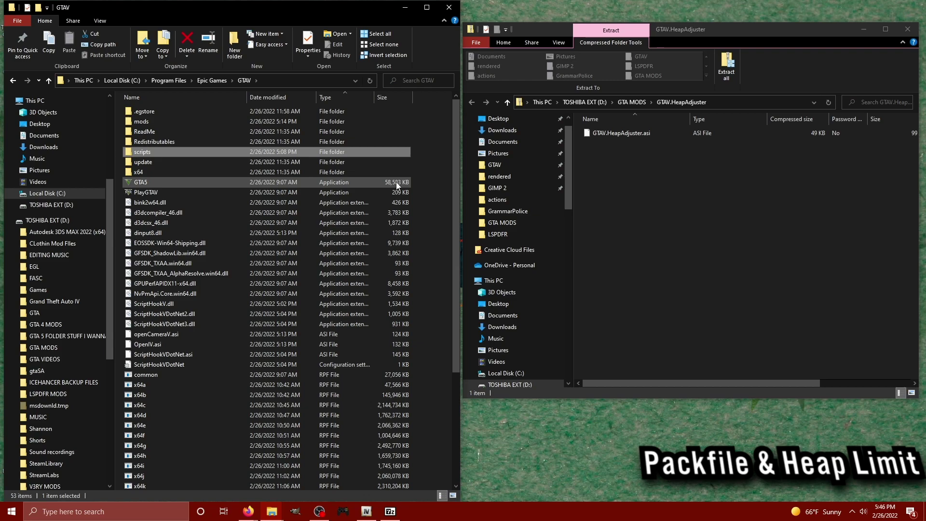
{"action": "left_click", "coordinate": [637, 133]}
{"action": "left_click_drag", "start_coordinate": [648, 135], "coordinate": [247, 375]}
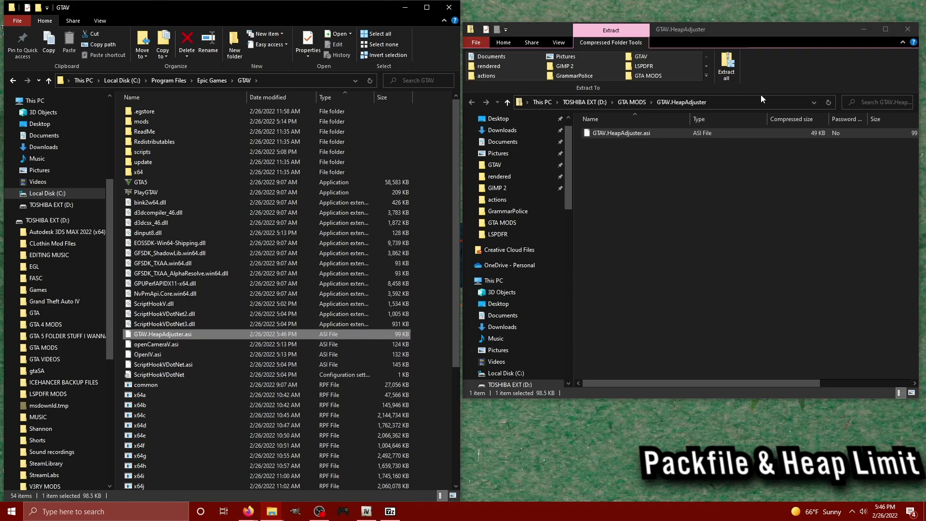
{"action": "left_click", "coordinate": [907, 29]}
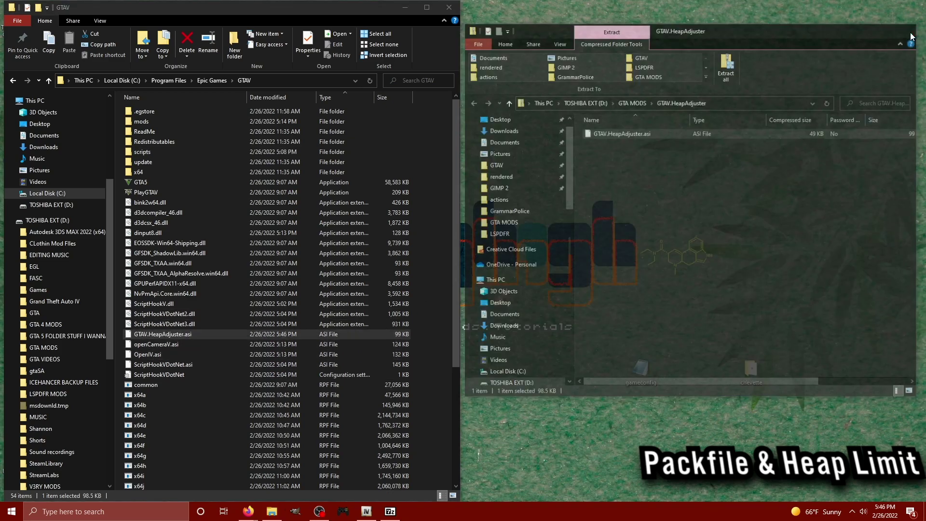
{"action": "left_click", "coordinate": [390, 511]}
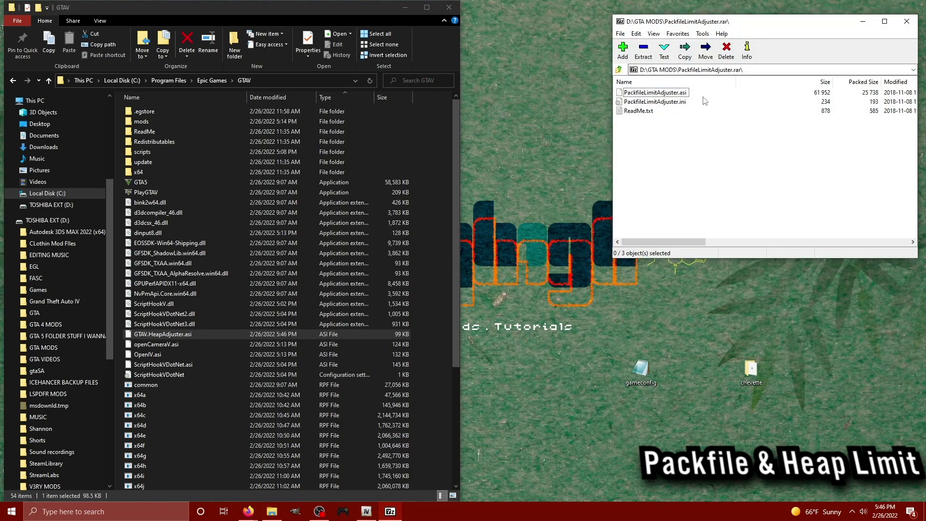
Copy PackfileLimitAdjuster.asi and PackfileLimitAdjuster.ini from 7-Zip into the GTAV game folder
{"action": "left_click", "coordinate": [684, 92]}
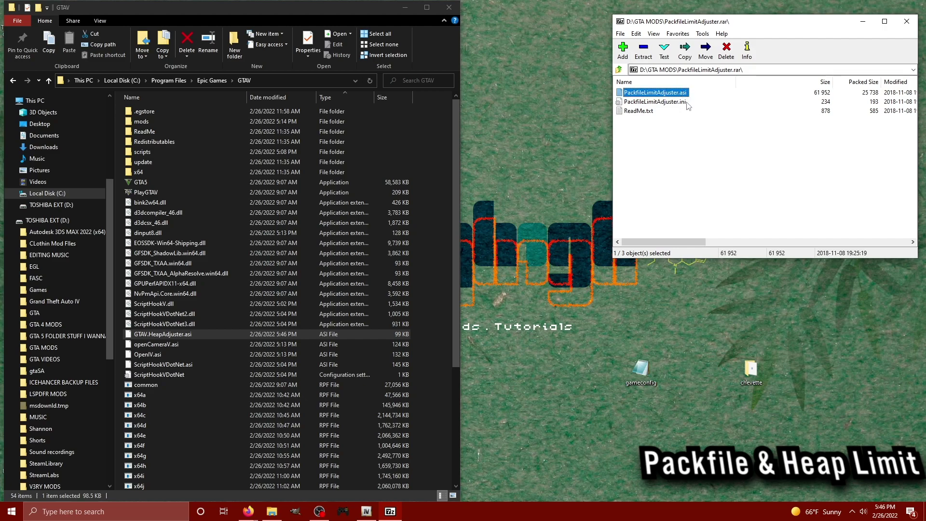
{"action": "left_click", "coordinate": [685, 102], "text": "shift"}
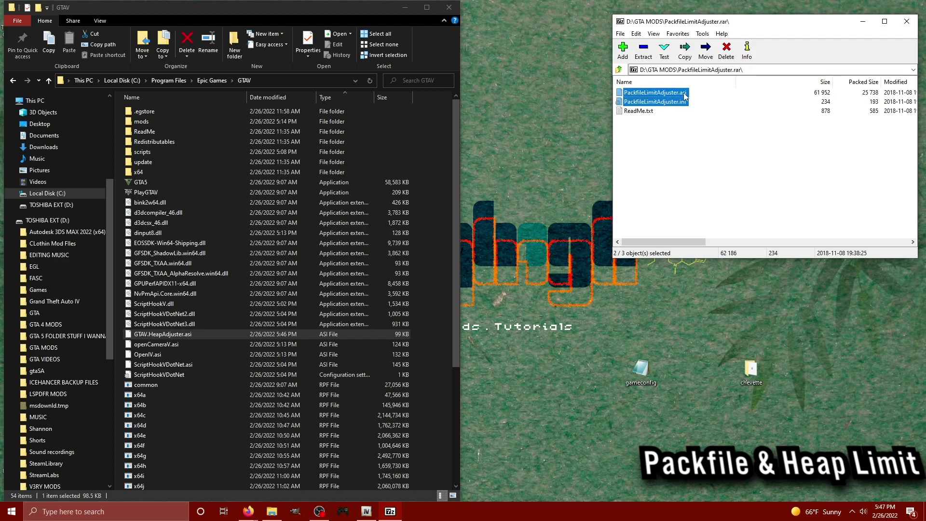
{"action": "left_click_drag", "start_coordinate": [684, 95], "coordinate": [313, 290]}
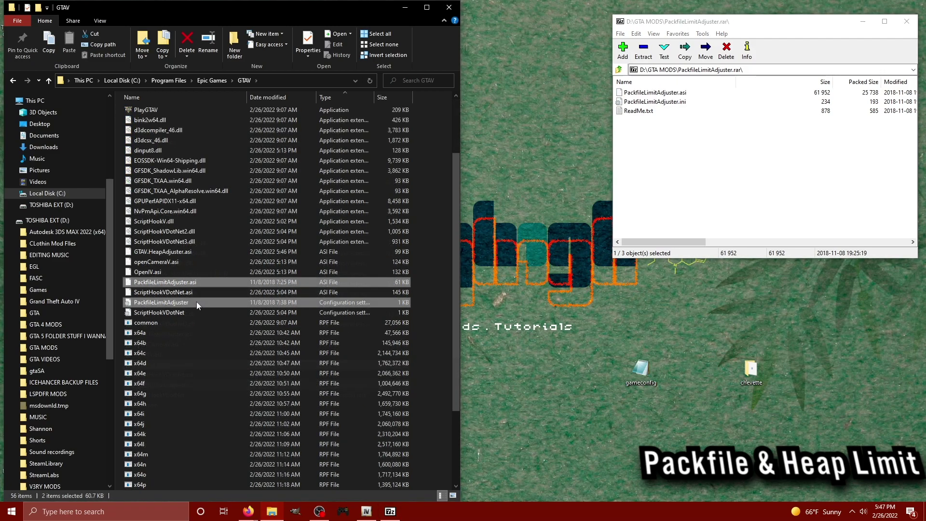
Open PackfileLimitAdjuster.ini to check its packfile_list_size of 5208, then close it
{"action": "left_click", "coordinate": [187, 303]}
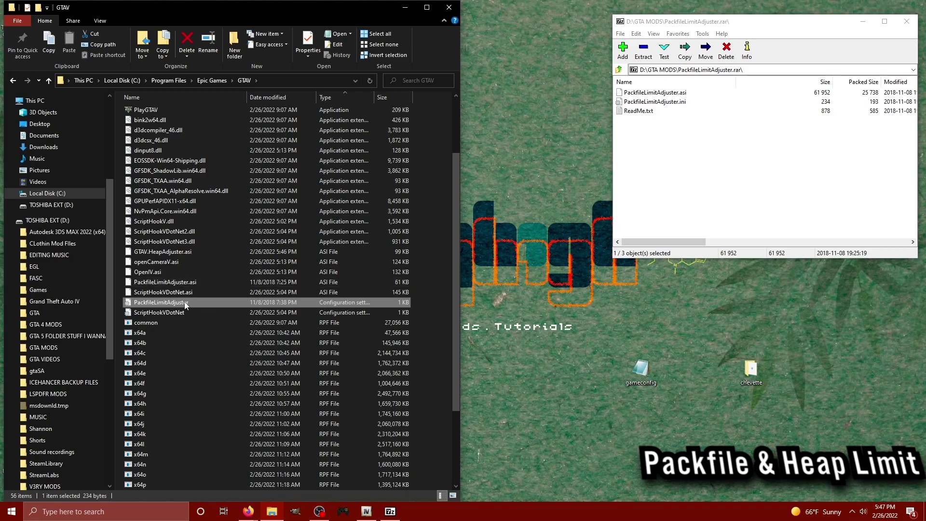
{"action": "double_click", "coordinate": [187, 303]}
{"action": "left_click_drag", "start_coordinate": [611, 290], "coordinate": [597, 179]}
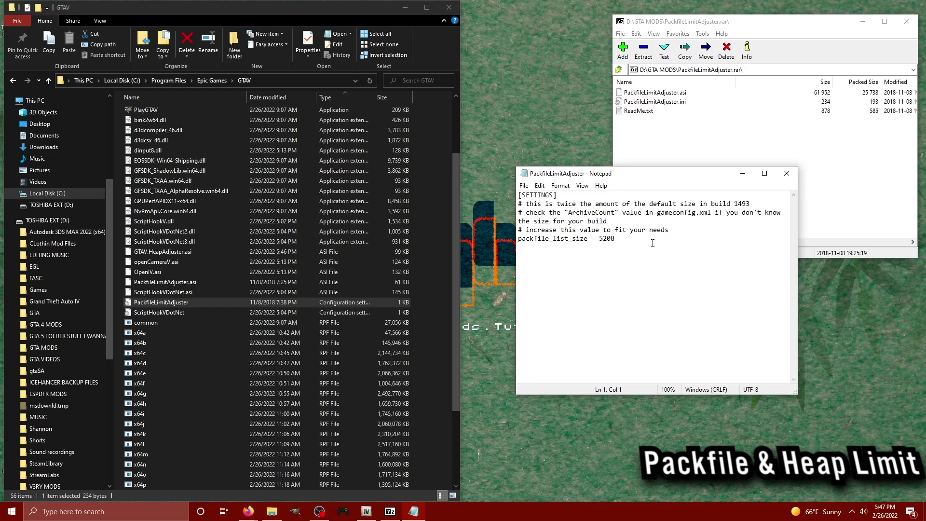
{"action": "left_click", "coordinate": [786, 175]}
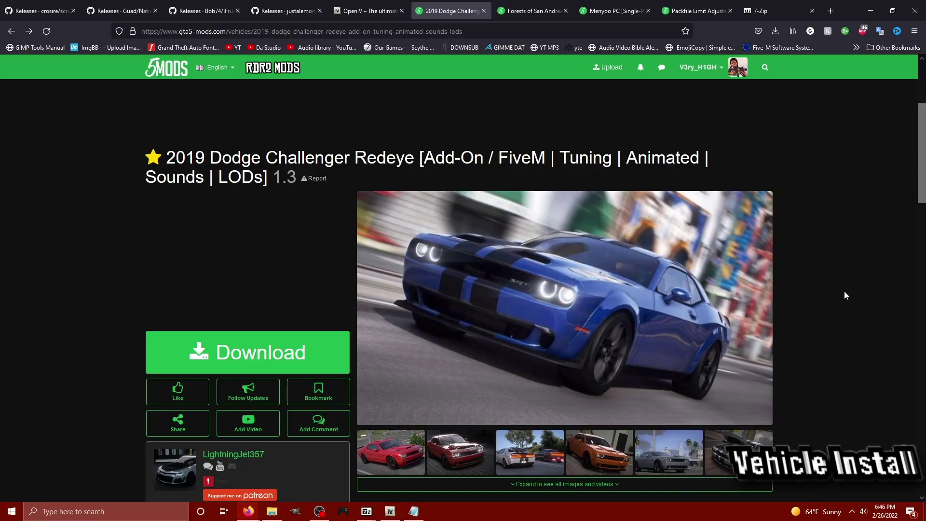
Scroll the 2019 Dodge Challenger Redeye page, highlight 'Add-On' in its title, then minimise Firefox
{"action": "scroll", "coordinate": [844, 295], "scroll_direction": "down", "scroll_amount": 2}
{"action": "scroll", "coordinate": [844, 292], "scroll_direction": "down", "scroll_amount": 1}
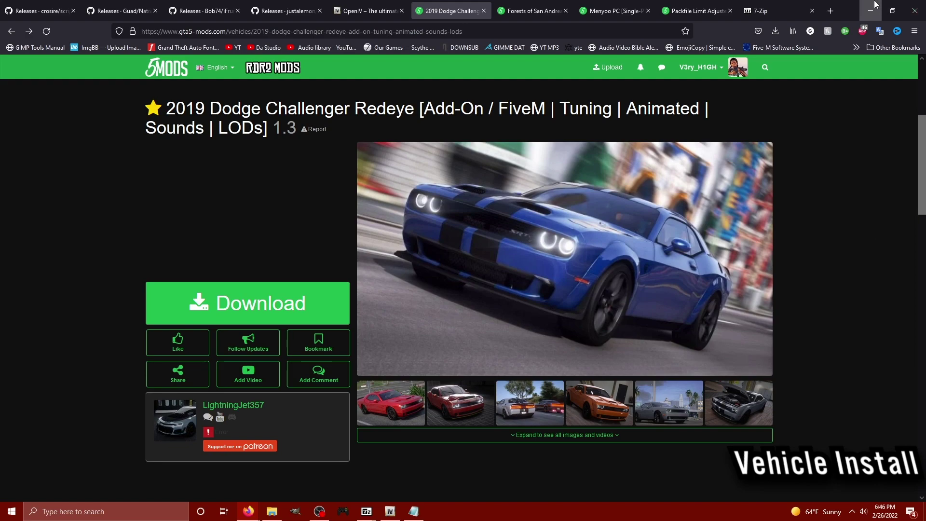
{"action": "left_click_drag", "start_coordinate": [488, 109], "coordinate": [427, 109]}
{"action": "left_click", "coordinate": [844, 150]}
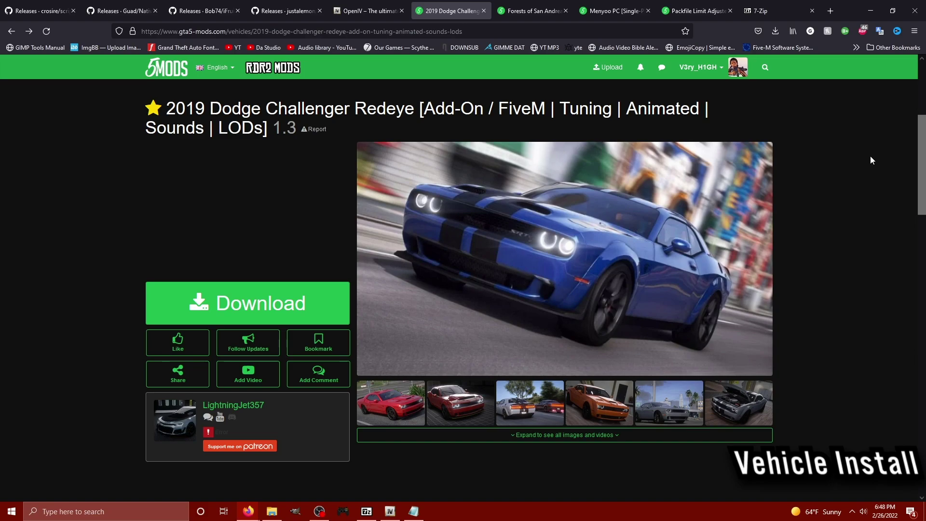
{"action": "key", "text": "/"}
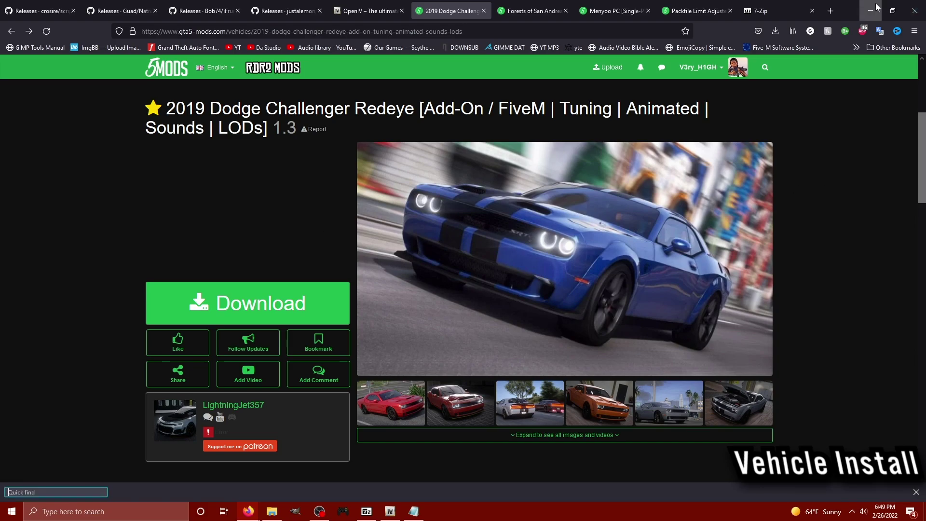
{"action": "left_click", "coordinate": [876, 6]}
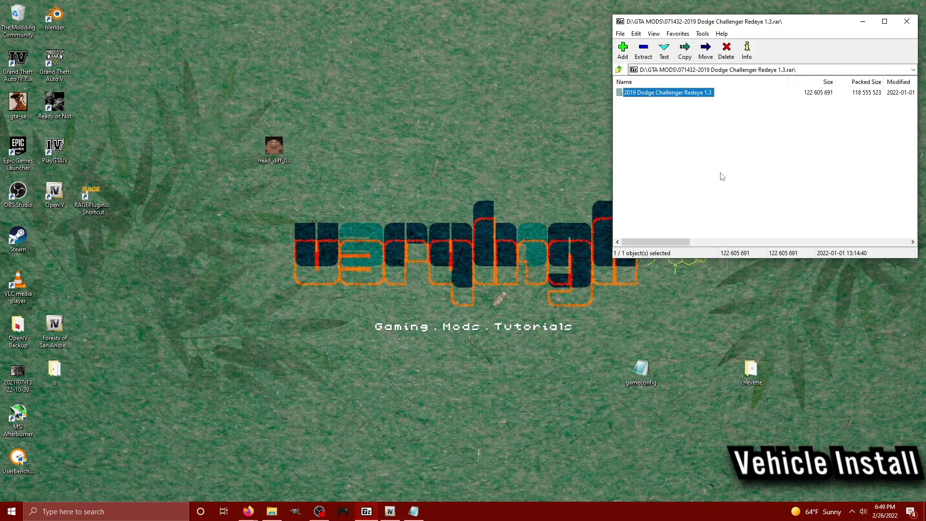
Copy redeye from 2019 Dodge Challenger Redeye 1.3\Singleplayer to the desktop and open Instructions.txt
{"action": "left_click", "coordinate": [714, 155]}
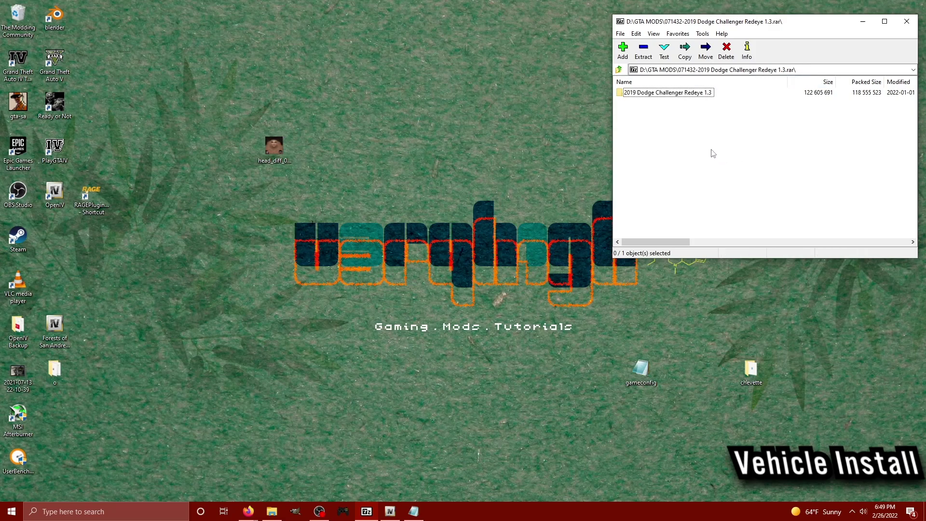
{"action": "double_click", "coordinate": [687, 93]}
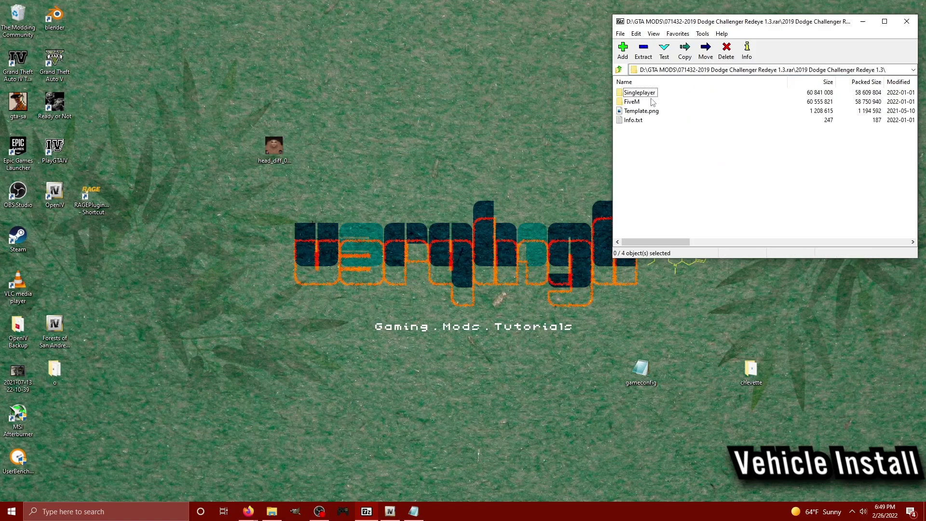
{"action": "double_click", "coordinate": [642, 93]}
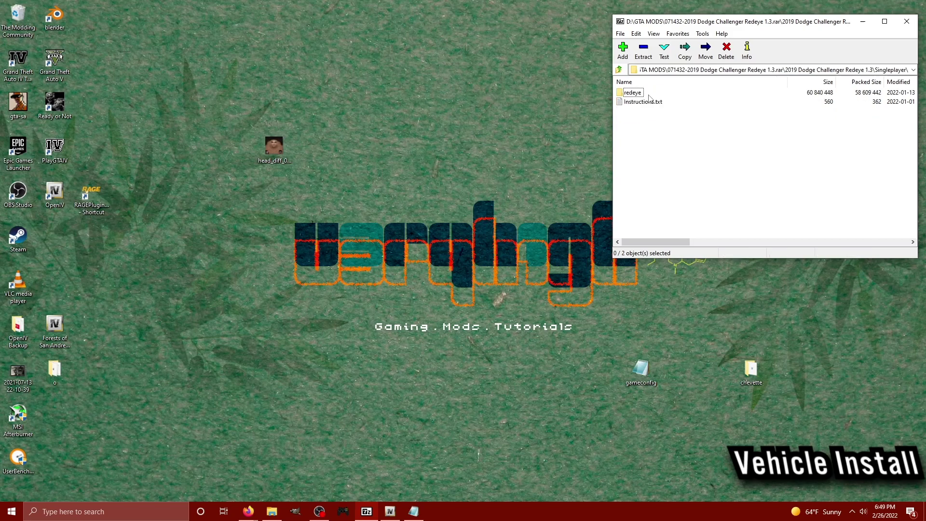
{"action": "left_click", "coordinate": [632, 93]}
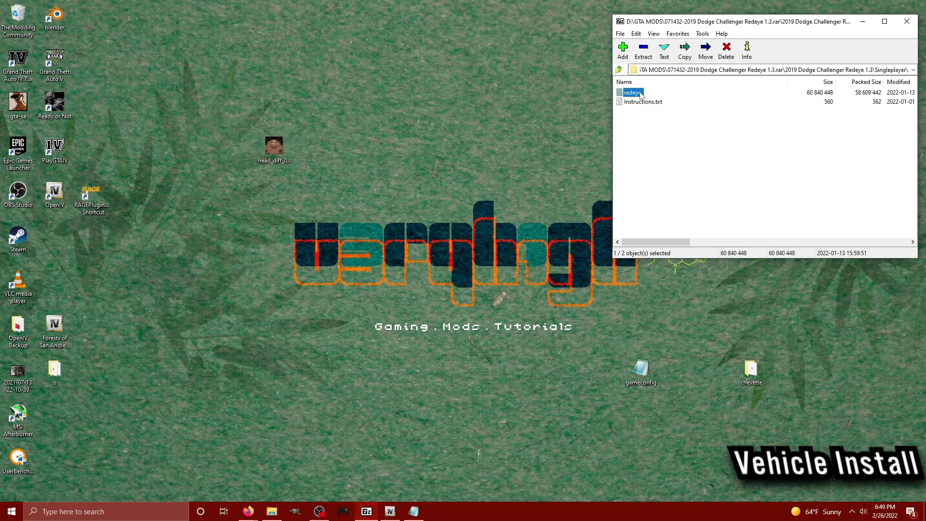
{"action": "left_click_drag", "start_coordinate": [640, 95], "coordinate": [438, 161]}
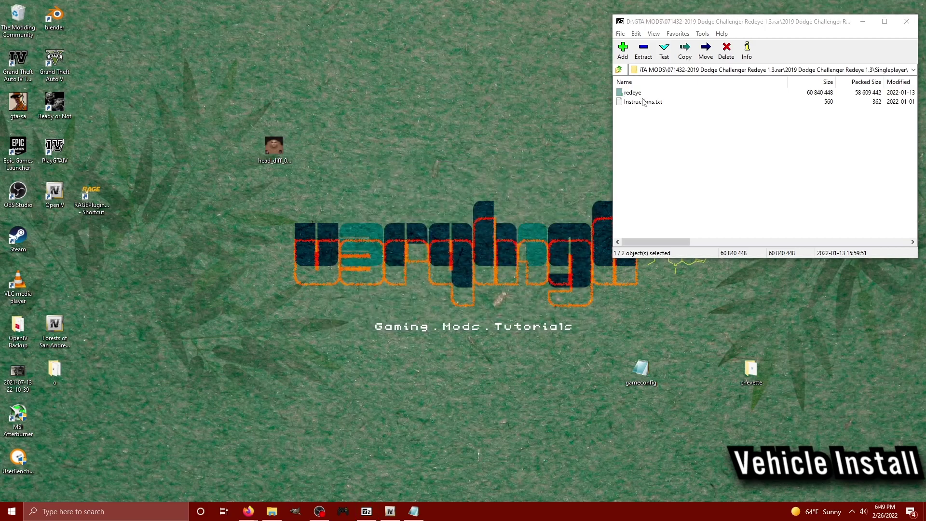
{"action": "double_click", "coordinate": [647, 102]}
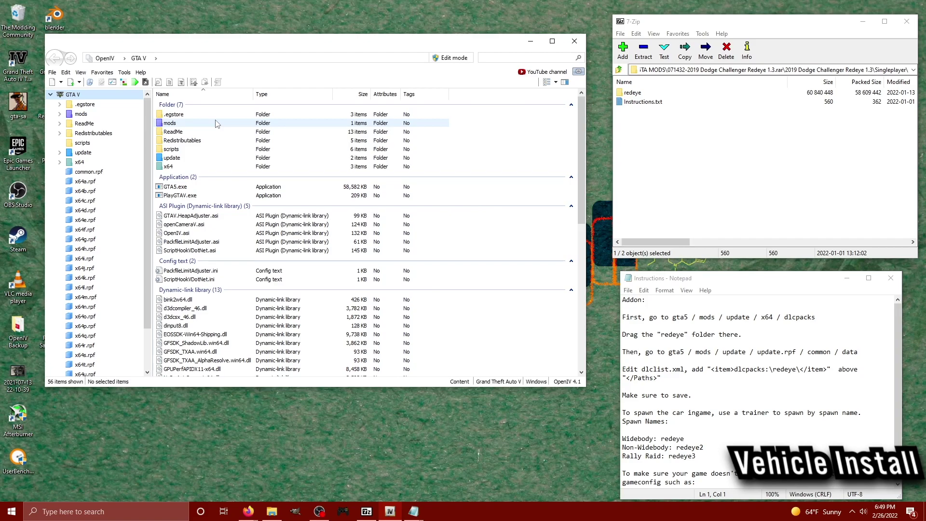
Open mods\update\update.rpf and switch the archive into edit mode
{"action": "double_click", "coordinate": [217, 123]}
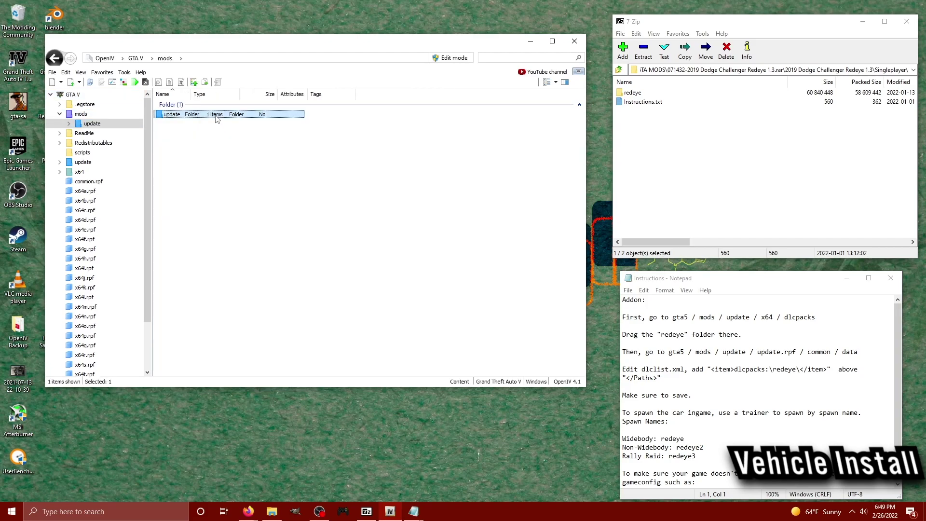
{"action": "double_click", "coordinate": [215, 118]}
{"action": "double_click", "coordinate": [216, 118]}
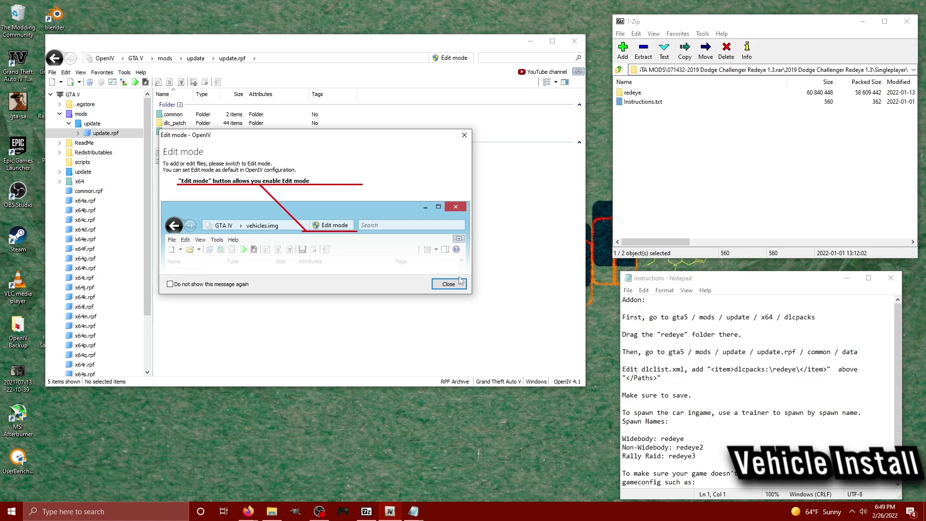
{"action": "left_click", "coordinate": [449, 284]}
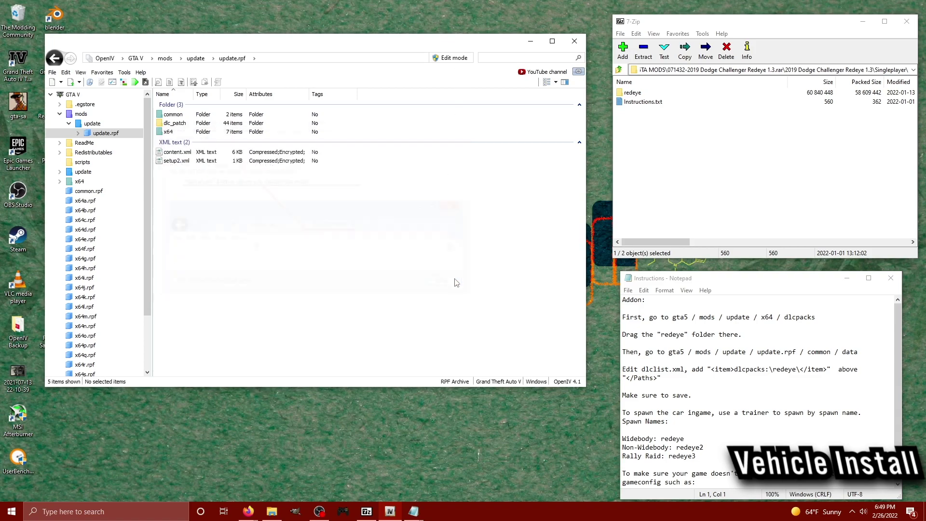
{"action": "left_click", "coordinate": [405, 207]}
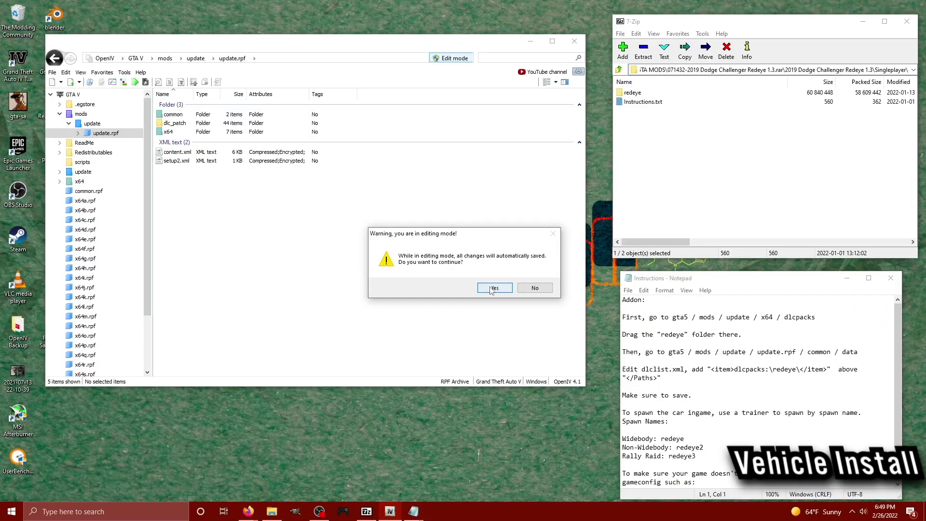
{"action": "left_click", "coordinate": [488, 288]}
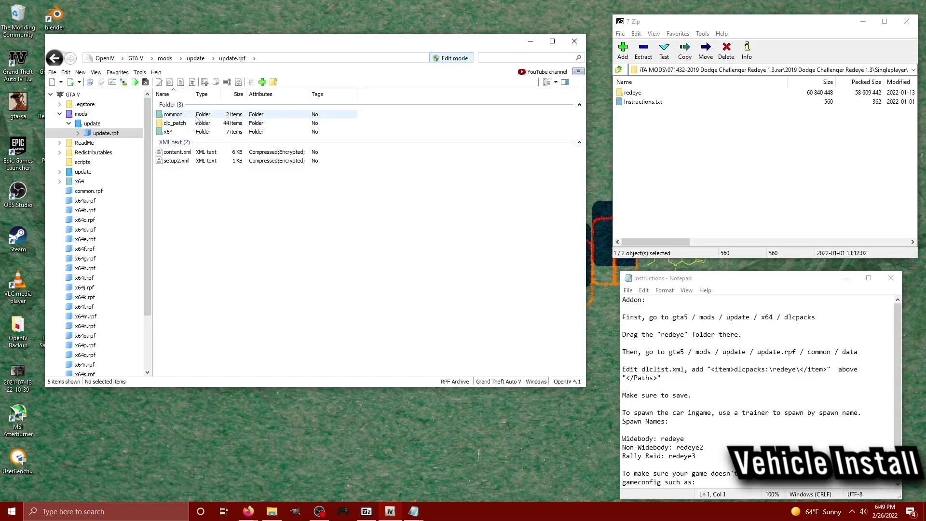
Open common\data, save it as favorite 'data in update.rpf', and locate dlclist.xml
{"action": "double_click", "coordinate": [196, 116]}
{"action": "double_click", "coordinate": [196, 115]}
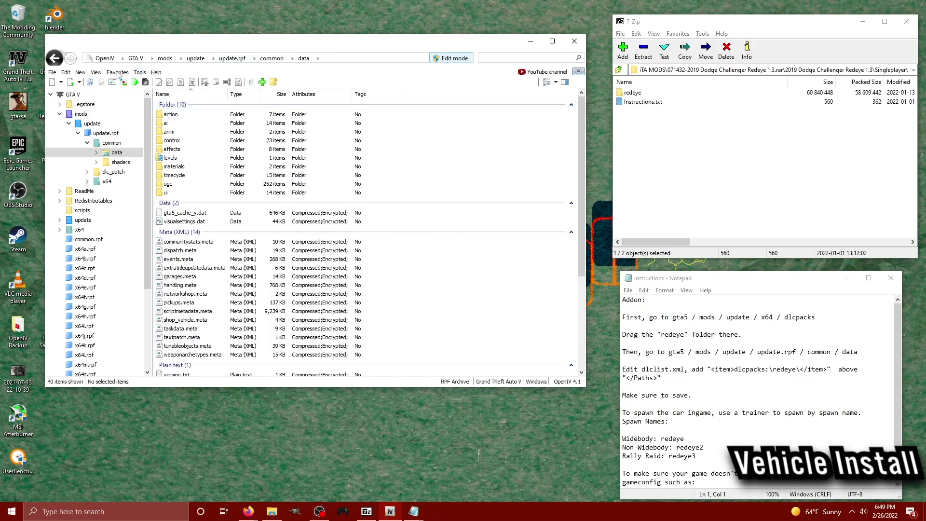
{"action": "left_click", "coordinate": [117, 72]}
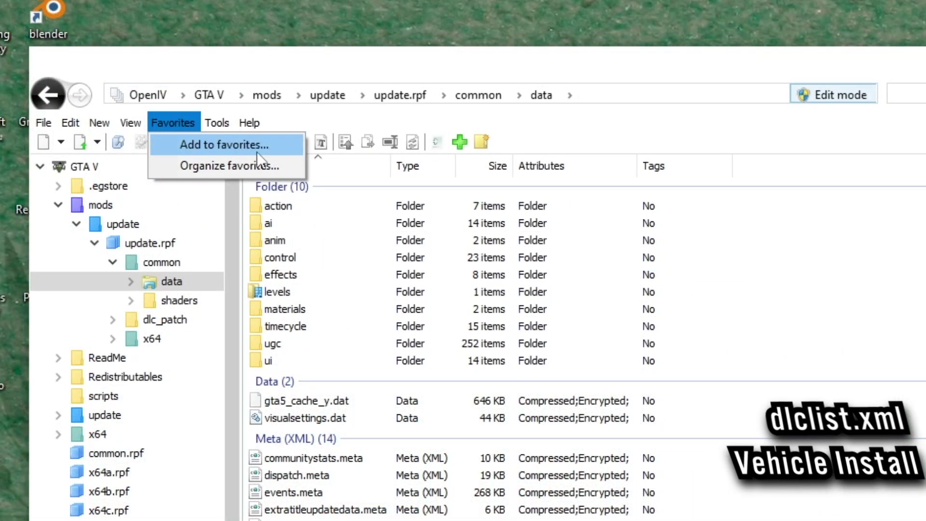
{"action": "left_click", "coordinate": [257, 153]}
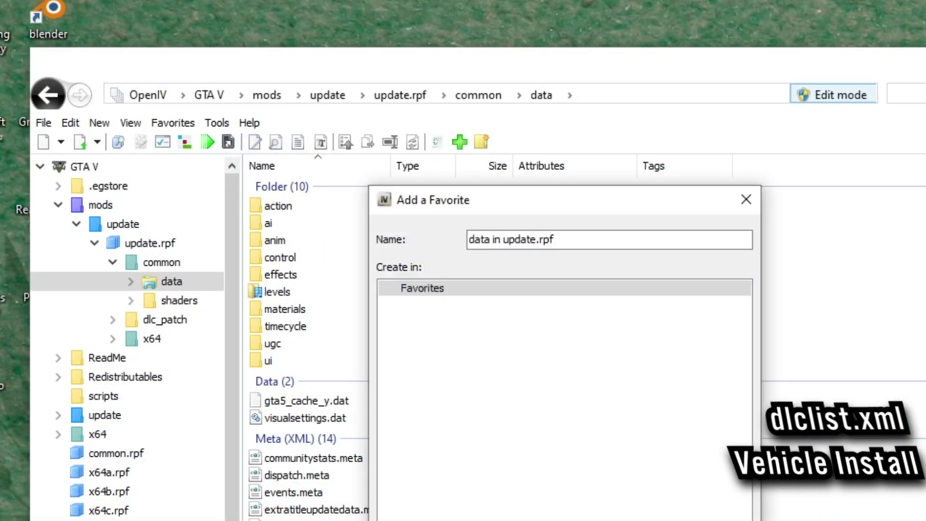
{"action": "key", "text": "Return"}
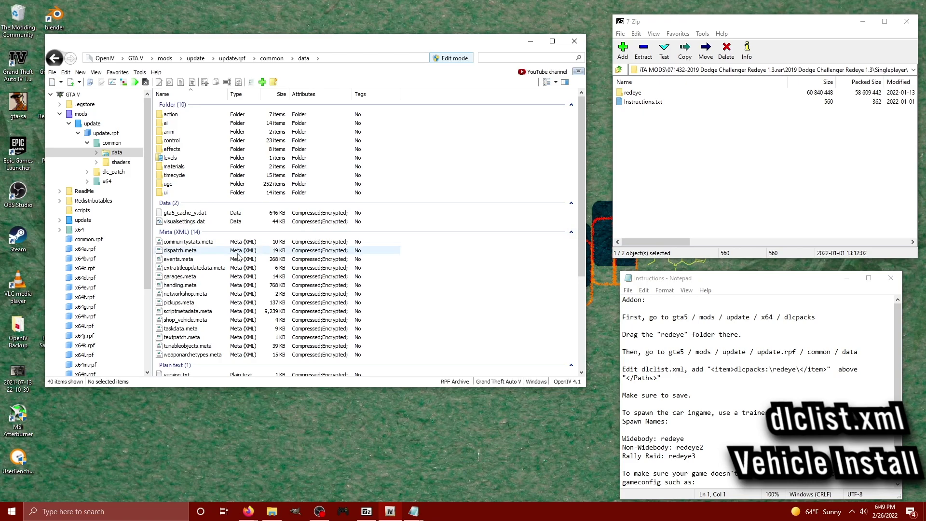
{"action": "scroll", "coordinate": [238, 256], "scroll_direction": "down", "scroll_amount": 5}
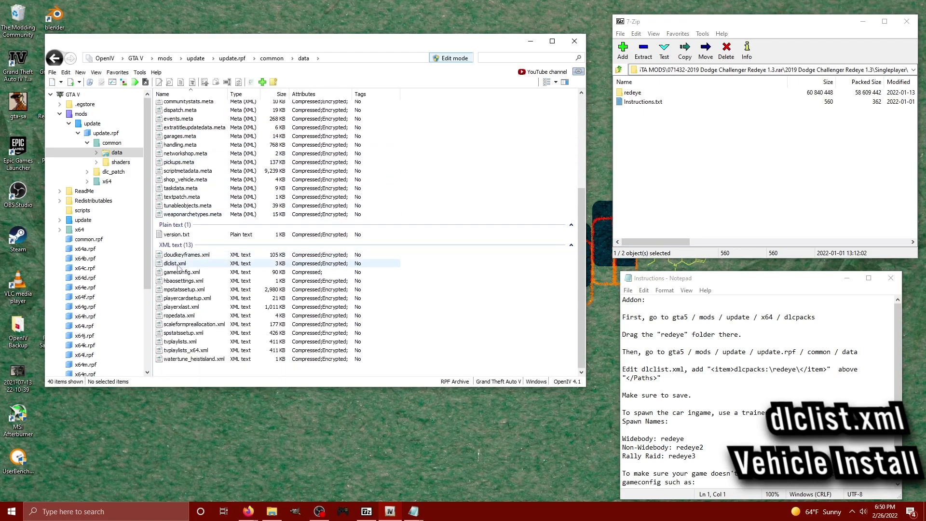
{"action": "right_click", "coordinate": [179, 267]}
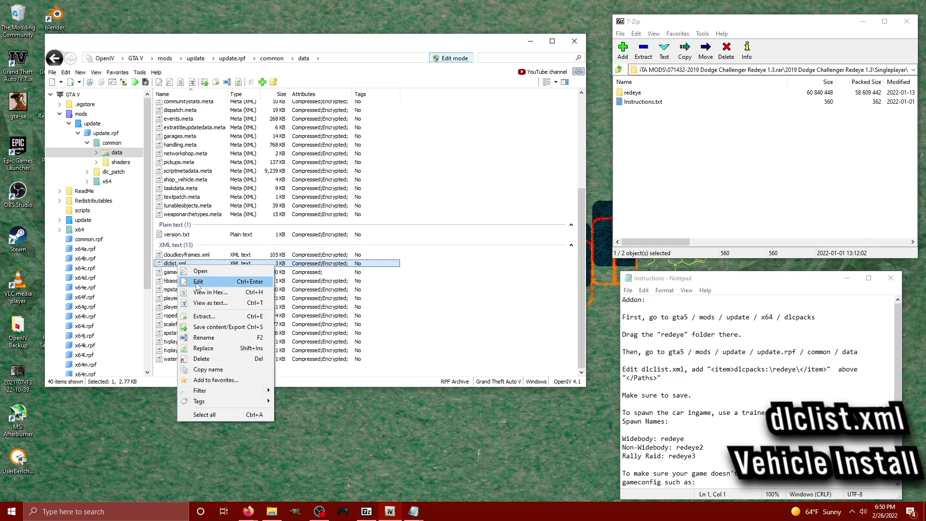
Open dlclist.xml for editing and copy <item>dlcpacks:\redeye\</item> from Instructions.txt
{"action": "left_click", "coordinate": [198, 281]}
{"action": "left_click_drag", "start_coordinate": [521, 174], "coordinate": [518, 285]}
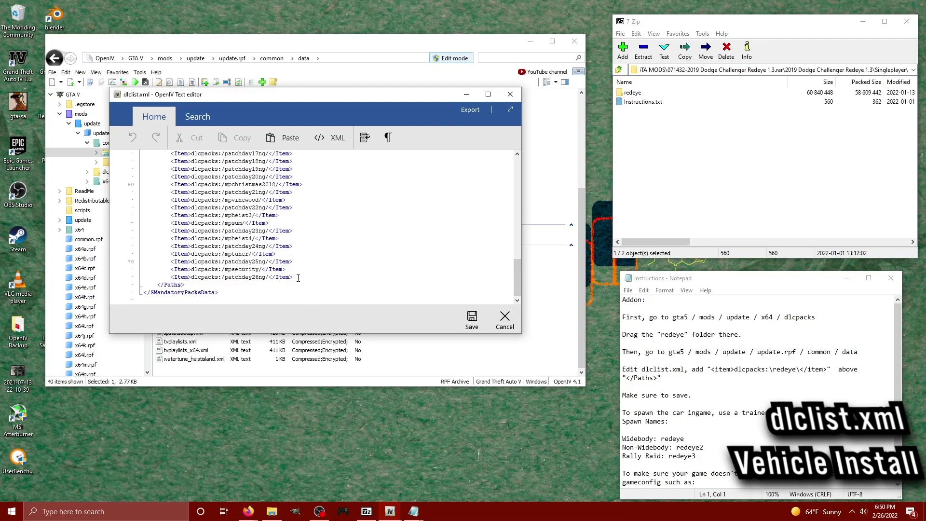
{"action": "left_click_drag", "start_coordinate": [711, 371], "coordinate": [762, 372]}
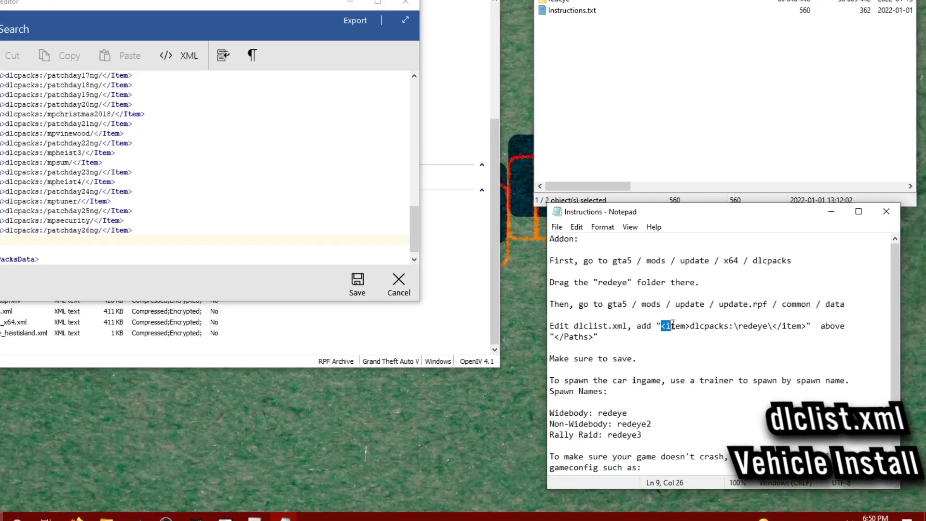
{"action": "left_click_drag", "start_coordinate": [597, 246], "coordinate": [735, 240]}
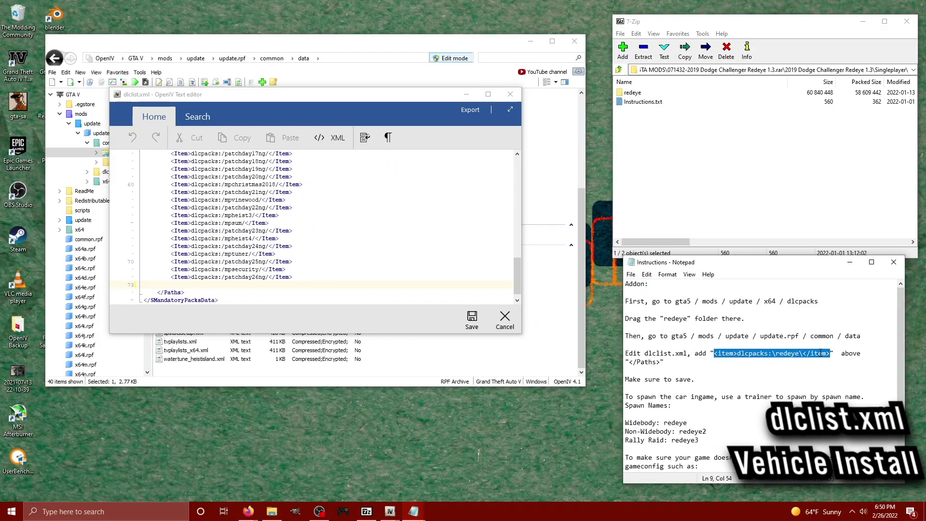
{"action": "right_click", "coordinate": [711, 240]}
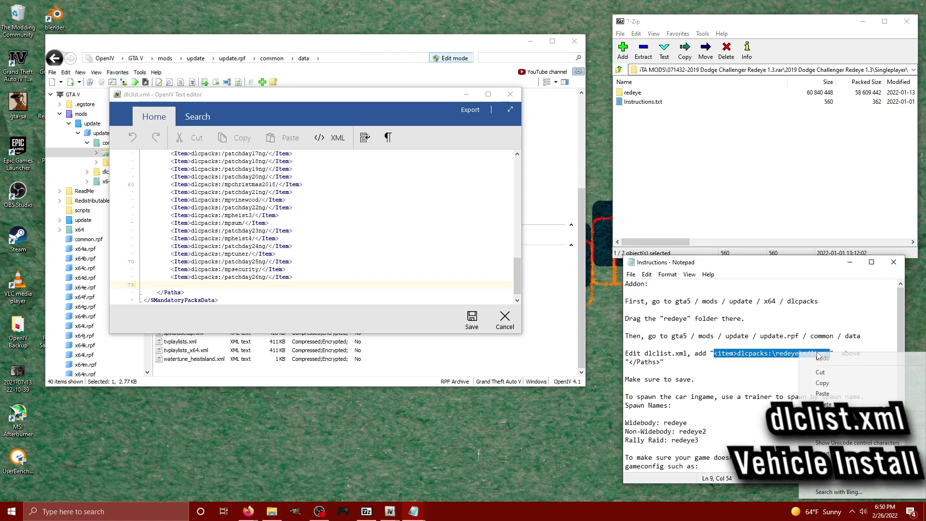
{"action": "left_click", "coordinate": [825, 387]}
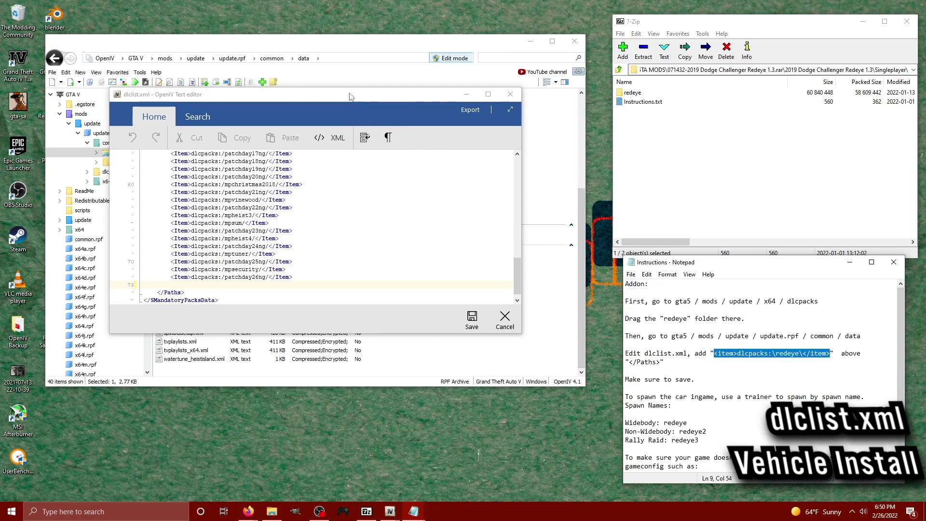
Paste the redeye item entry on line 73, just above </Paths>
{"action": "left_click_drag", "start_coordinate": [349, 93], "coordinate": [356, 97]}
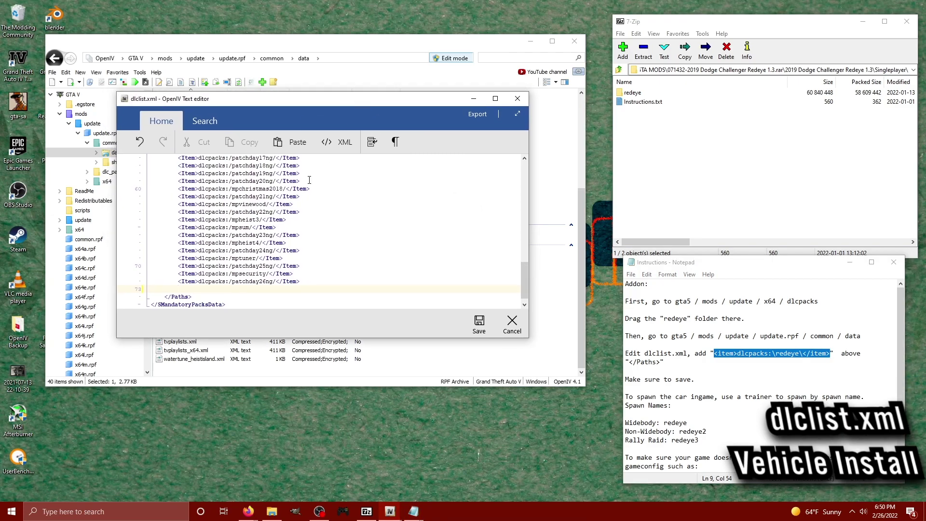
{"action": "right_click", "coordinate": [179, 289]}
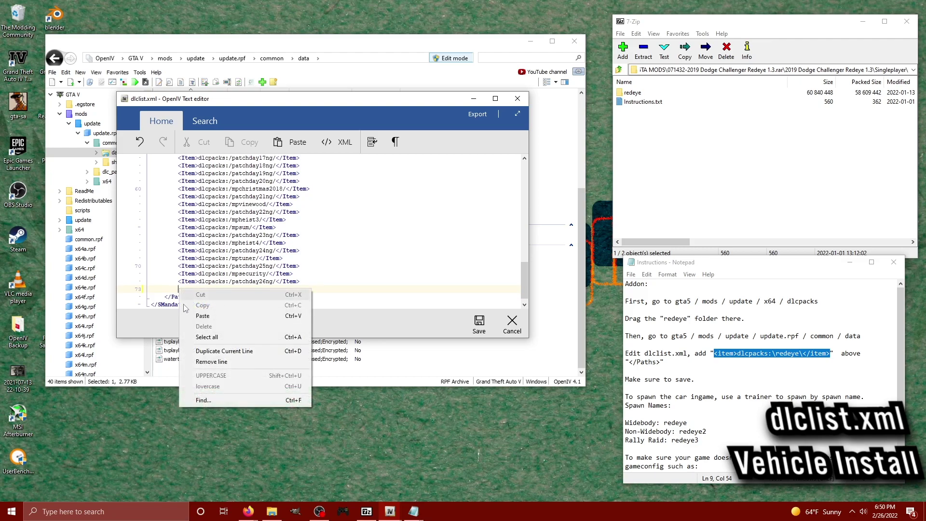
{"action": "left_click", "coordinate": [195, 314]}
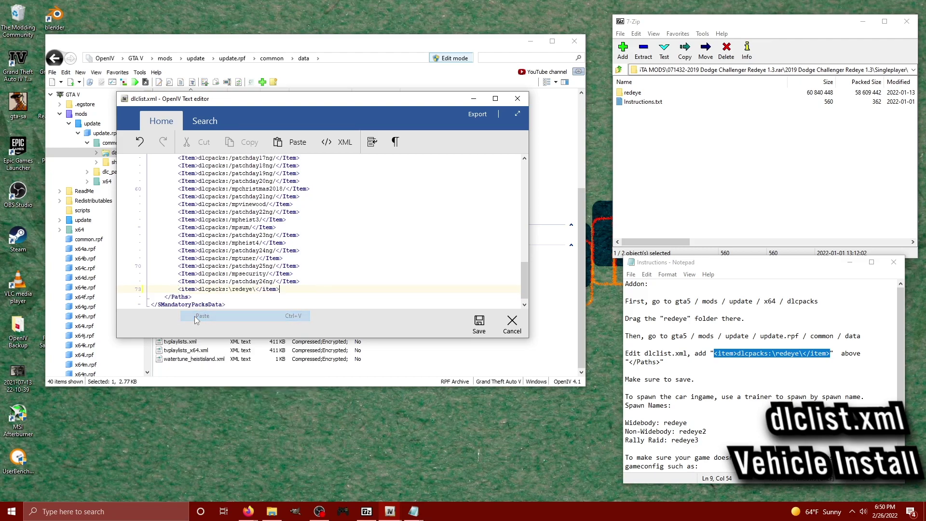
Save dlclist.xml, then create and open a new x64\dlcpacks folder in mods\update
{"action": "left_click", "coordinate": [479, 332]}
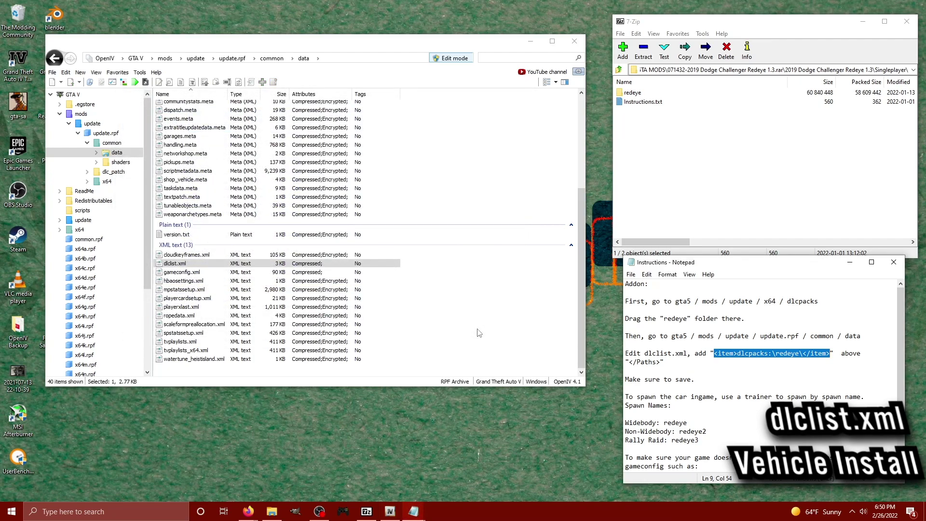
{"action": "left_click", "coordinate": [479, 332]}
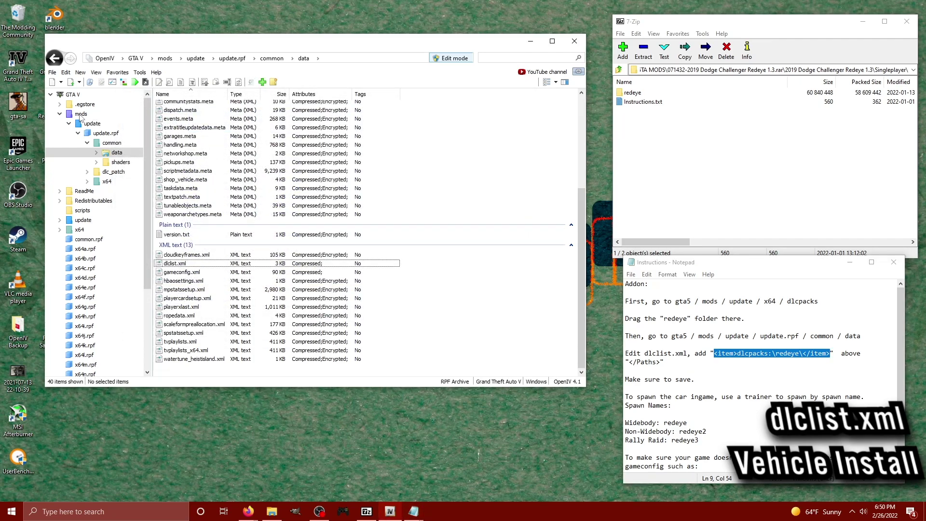
{"action": "left_click", "coordinate": [83, 122]}
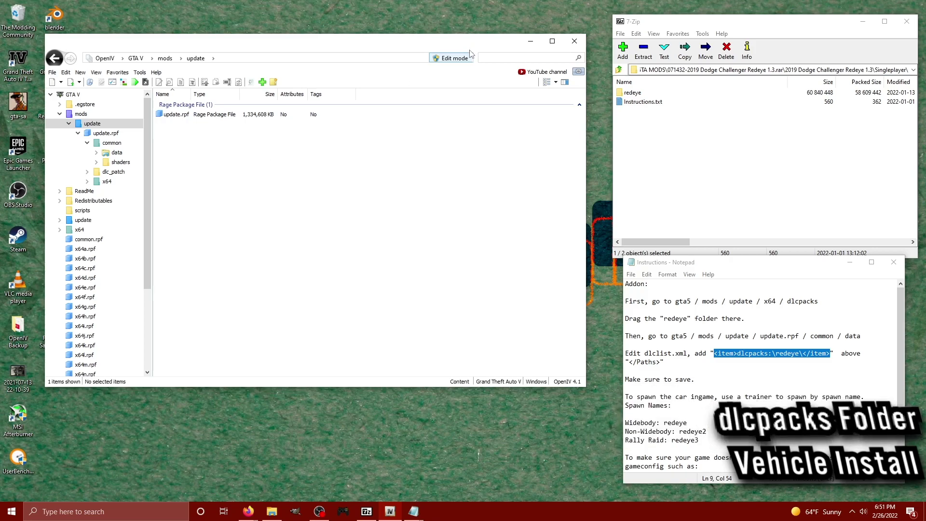
{"action": "left_click", "coordinate": [274, 82]}
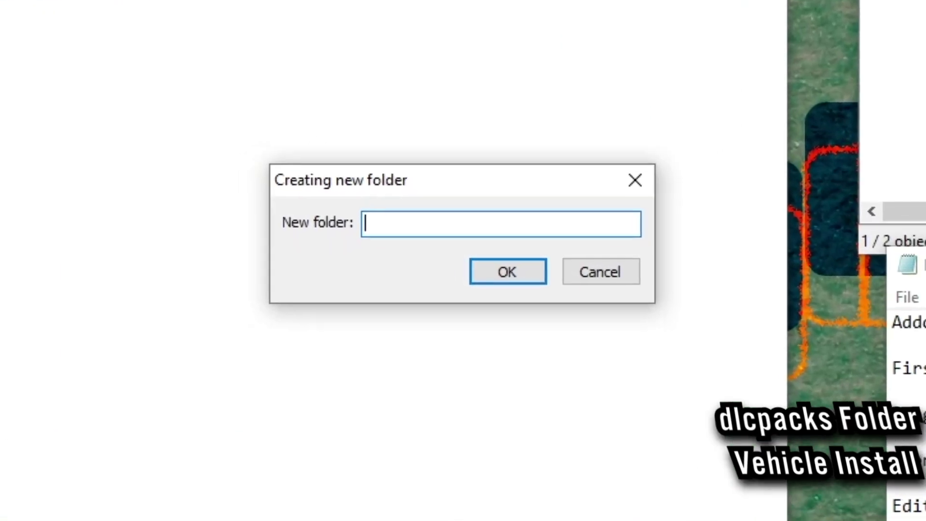
{"action": "type", "text": "x"}
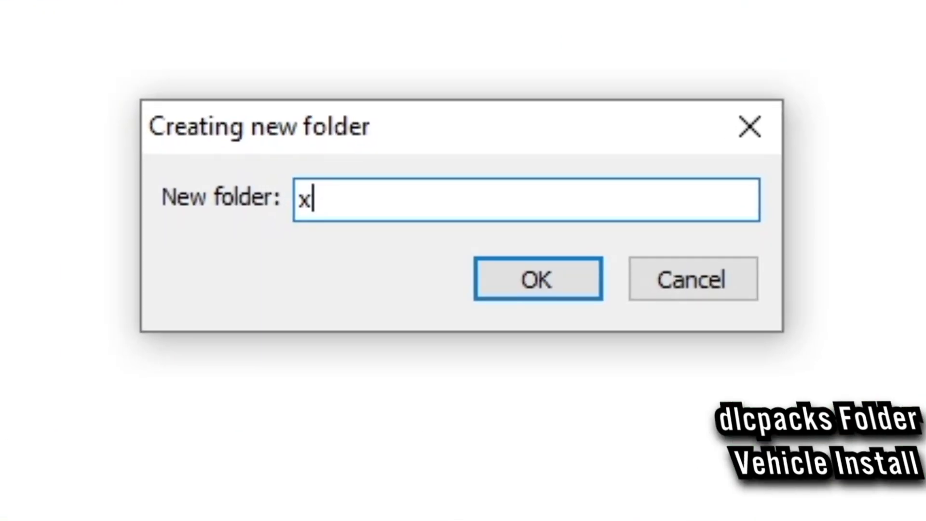
{"action": "type", "text": "64\\d"}
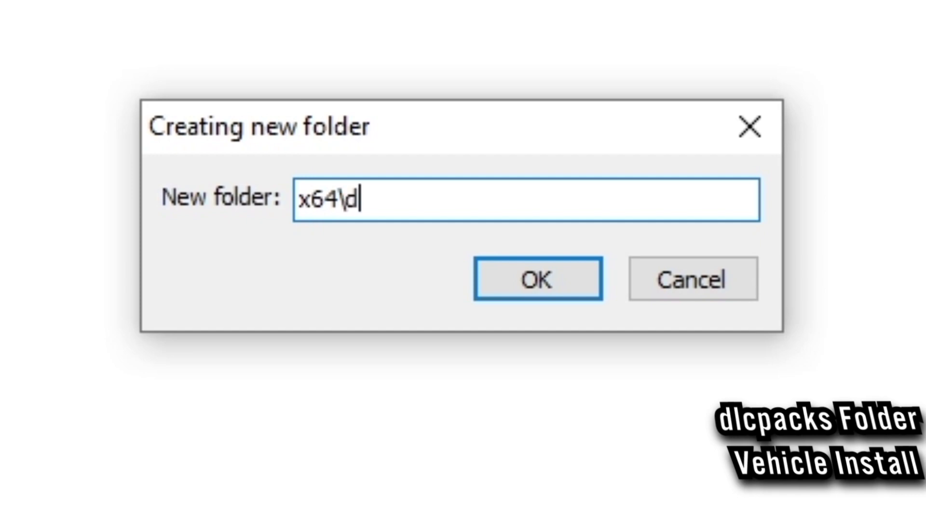
{"action": "type", "text": "lcpacks"}
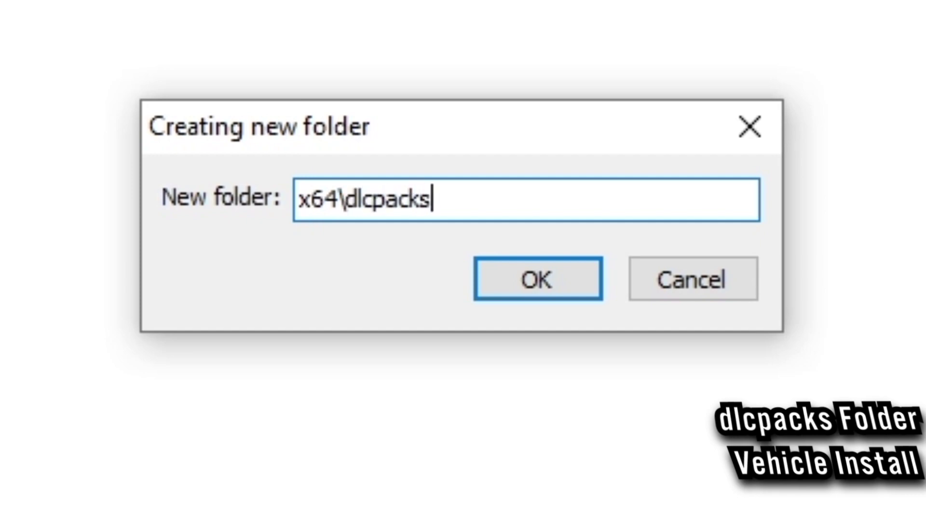
{"action": "key", "text": "Return"}
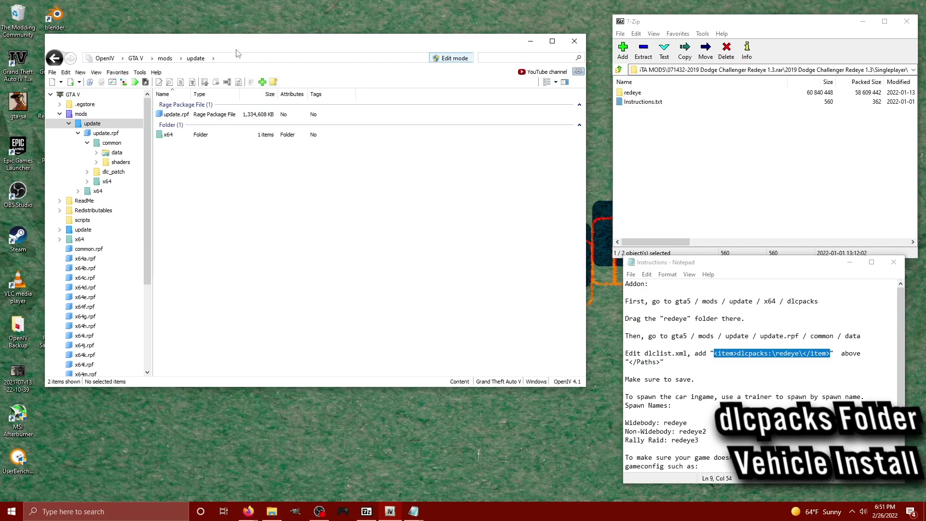
{"action": "double_click", "coordinate": [172, 135]}
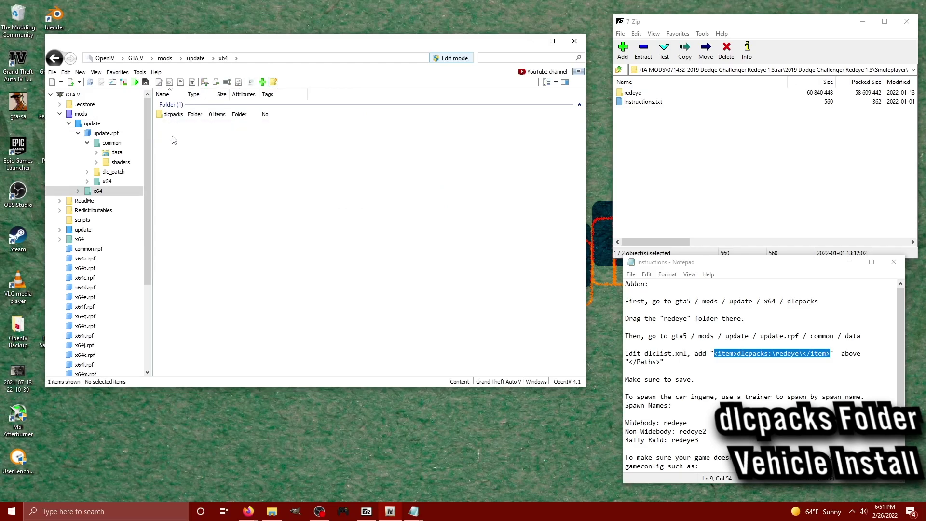
{"action": "double_click", "coordinate": [193, 116]}
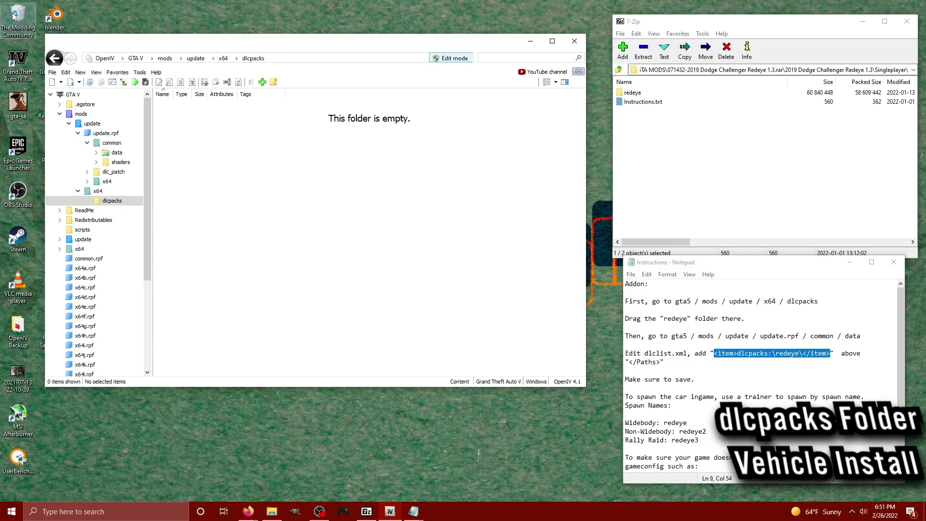
Copy update\x64\dlcpacks\patchday26ng\dlc.rpf into the mods folder and open the copy
{"action": "key", "text": "BackSpace"}
{"action": "key", "text": "BackSpace"}
{"action": "key", "text": "BackSpace"}
{"action": "key", "text": "BackSpace"}
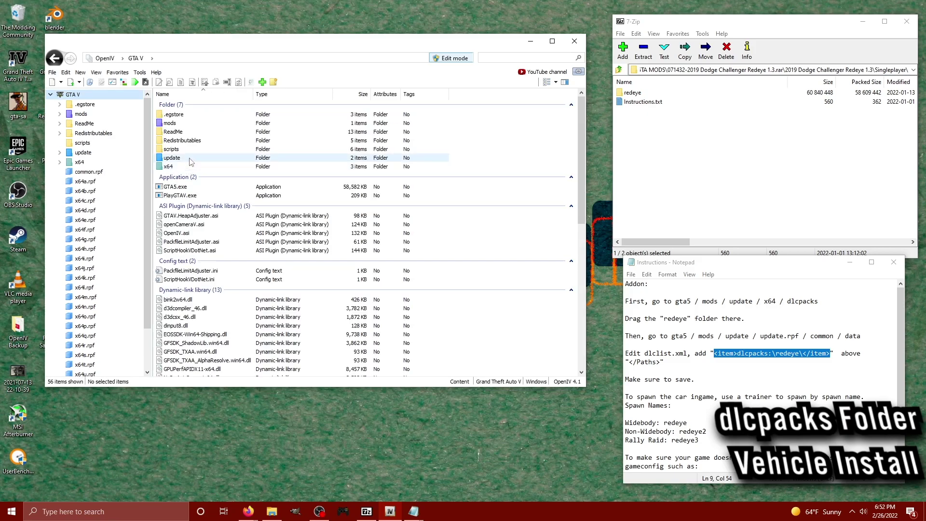
{"action": "double_click", "coordinate": [190, 161]}
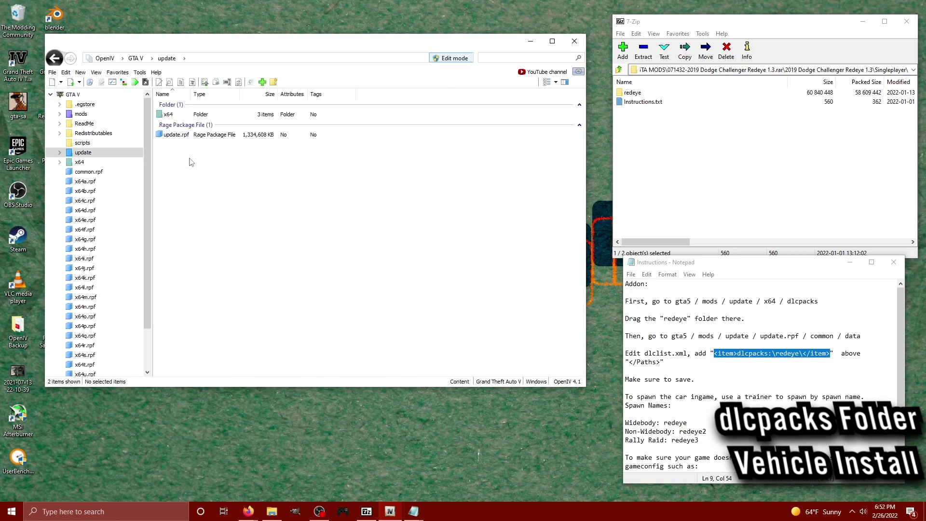
{"action": "double_click", "coordinate": [188, 116]}
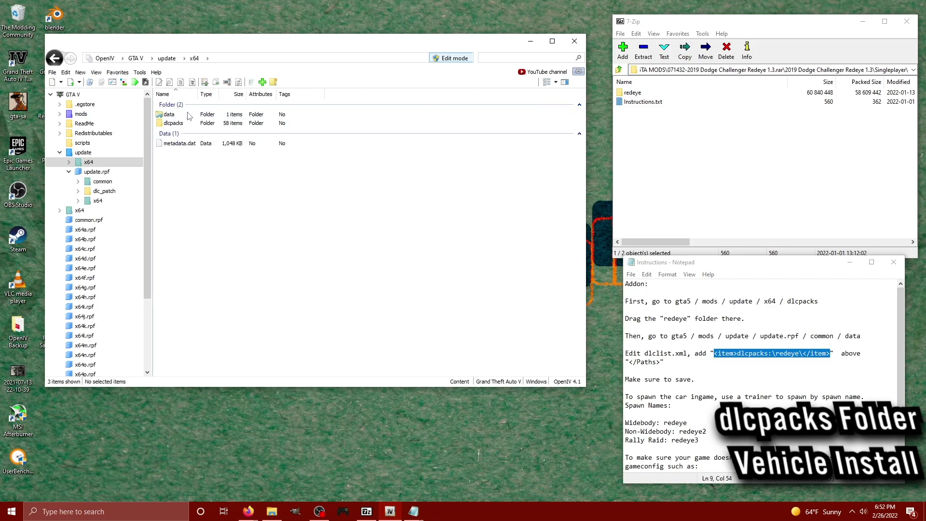
{"action": "double_click", "coordinate": [188, 124]}
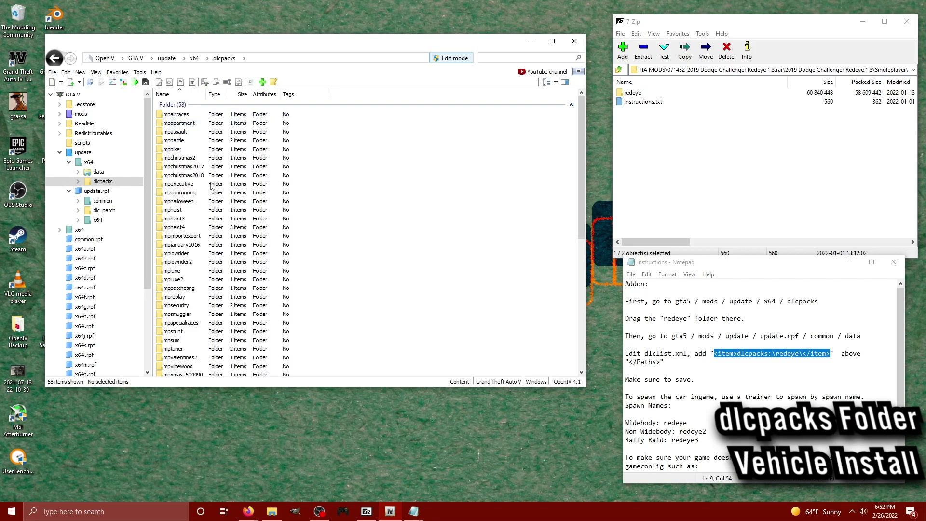
{"action": "scroll", "coordinate": [216, 226], "scroll_direction": "down", "scroll_amount": 4}
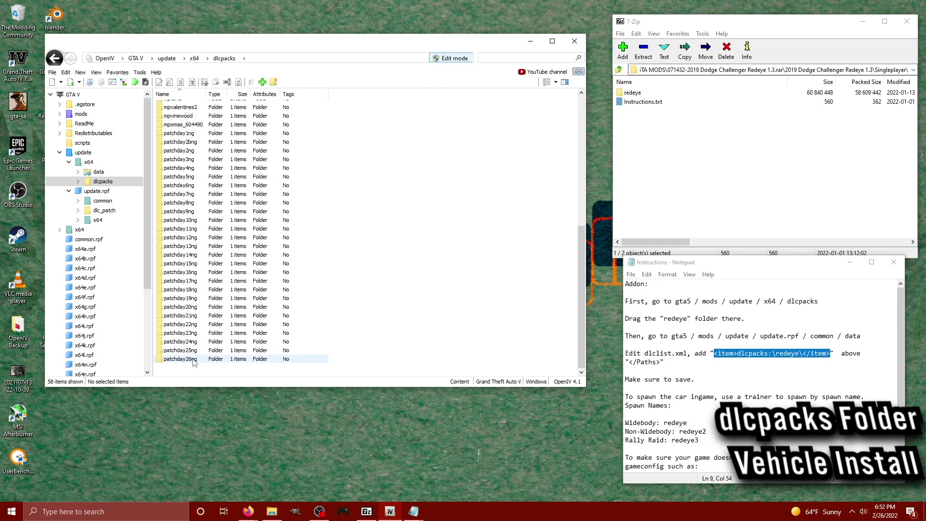
{"action": "left_click", "coordinate": [187, 361]}
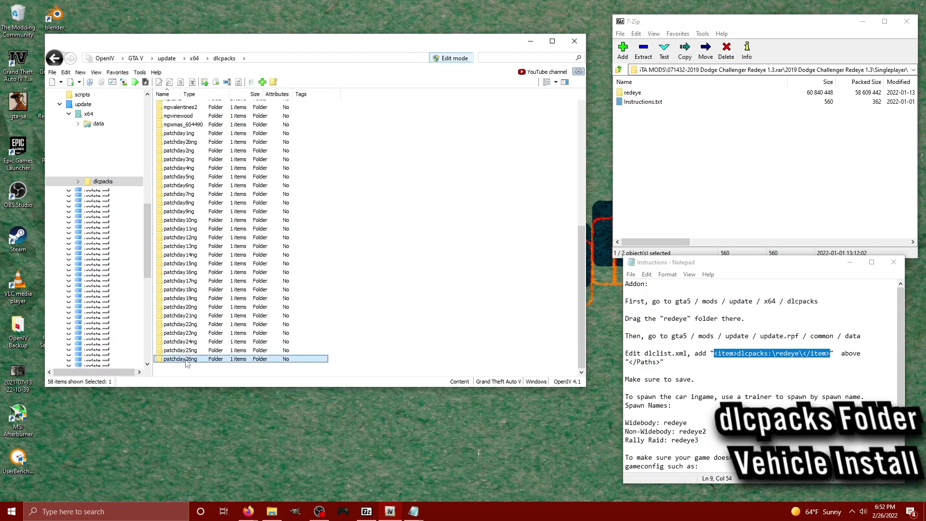
{"action": "double_click", "coordinate": [187, 361]}
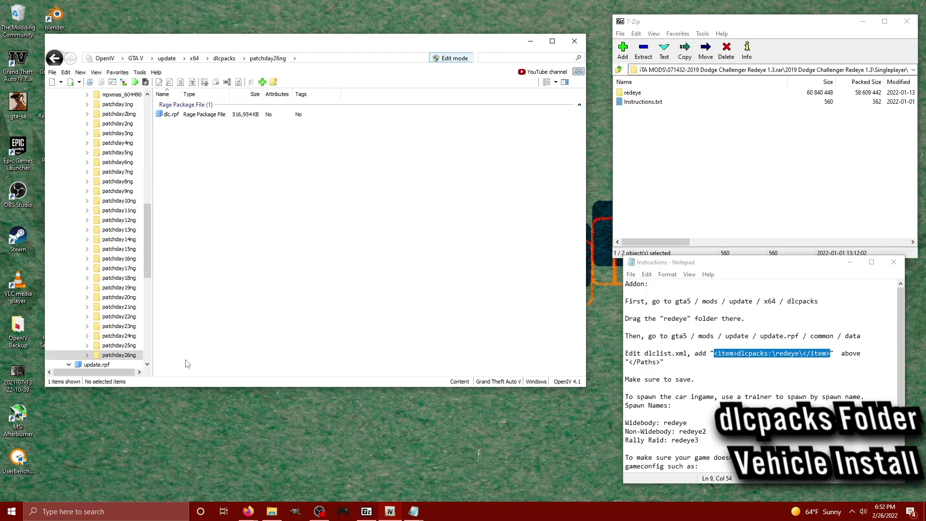
{"action": "double_click", "coordinate": [192, 115]}
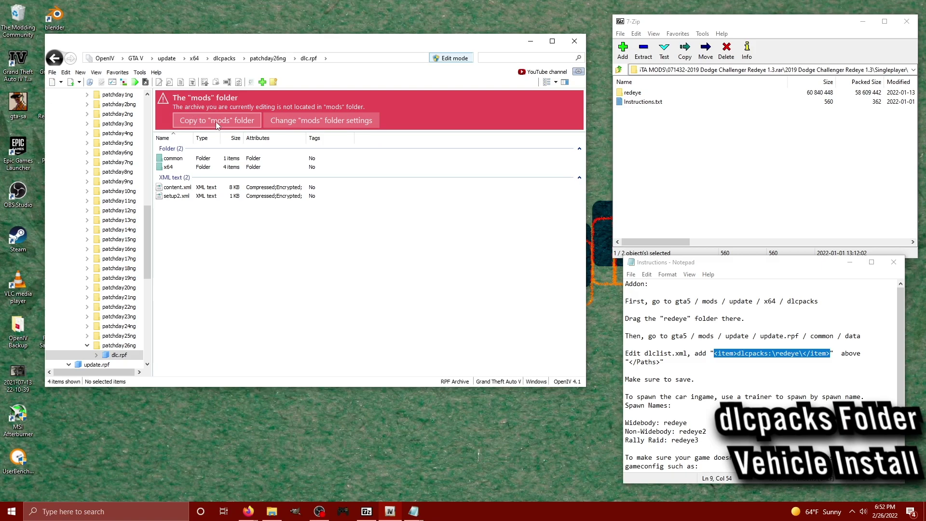
{"action": "left_click", "coordinate": [216, 121]}
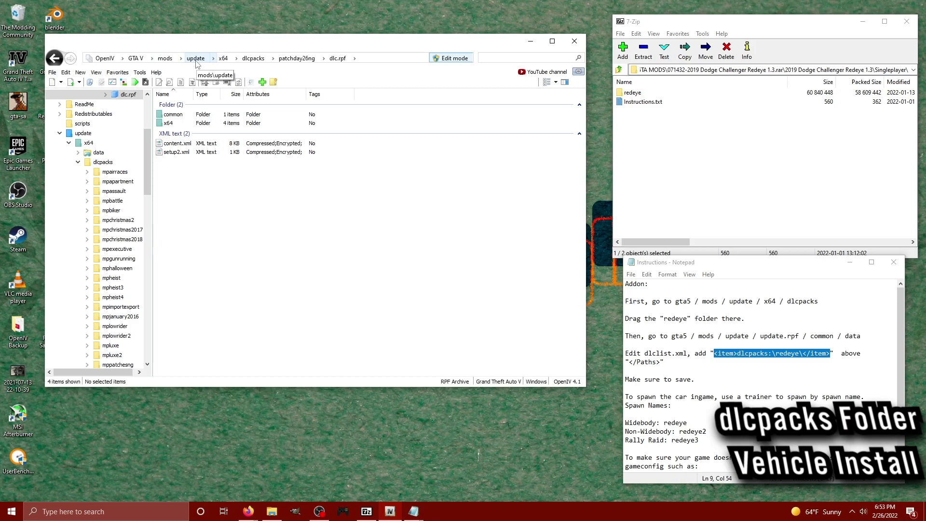
Copy the desktop redeye folder into mods dlcpacks and check it holds dlc.rpf
{"action": "key", "text": "BackSpace"}
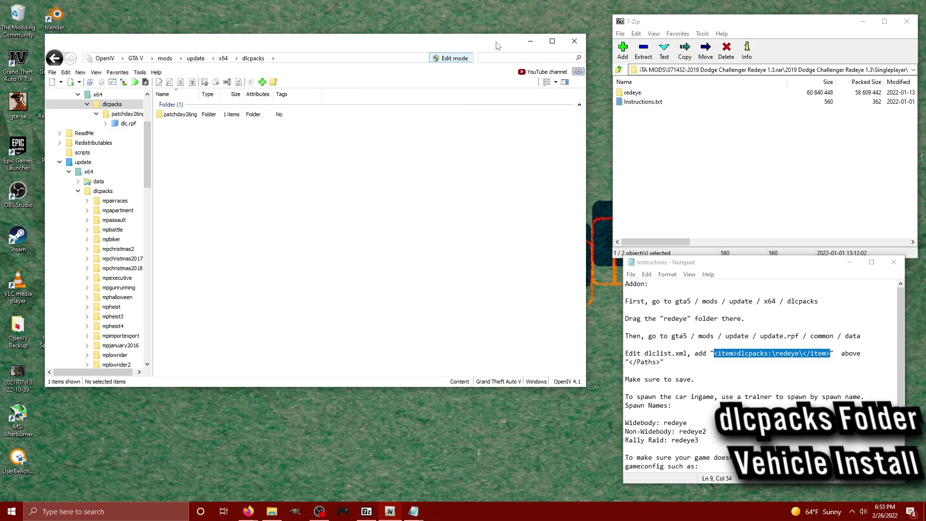
{"action": "left_click_drag", "start_coordinate": [497, 46], "coordinate": [517, 175]}
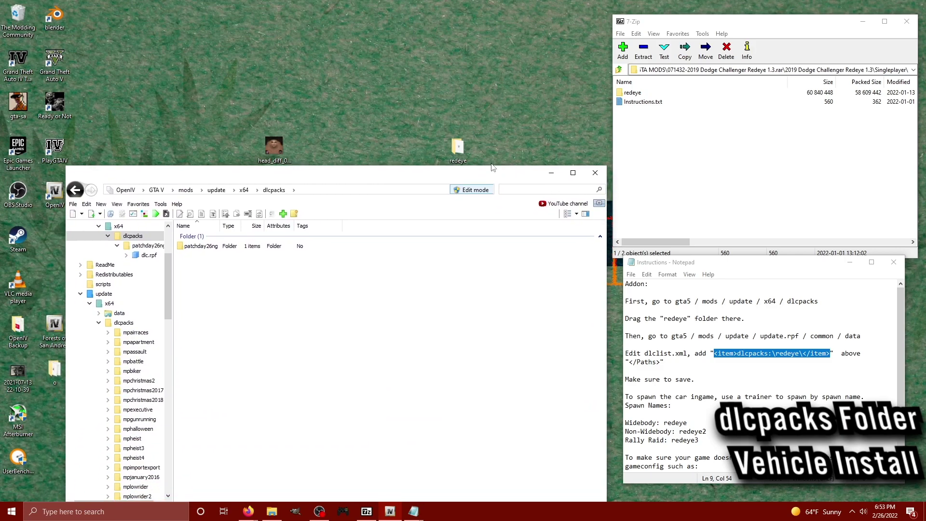
{"action": "left_click_drag", "start_coordinate": [462, 149], "coordinate": [236, 328]}
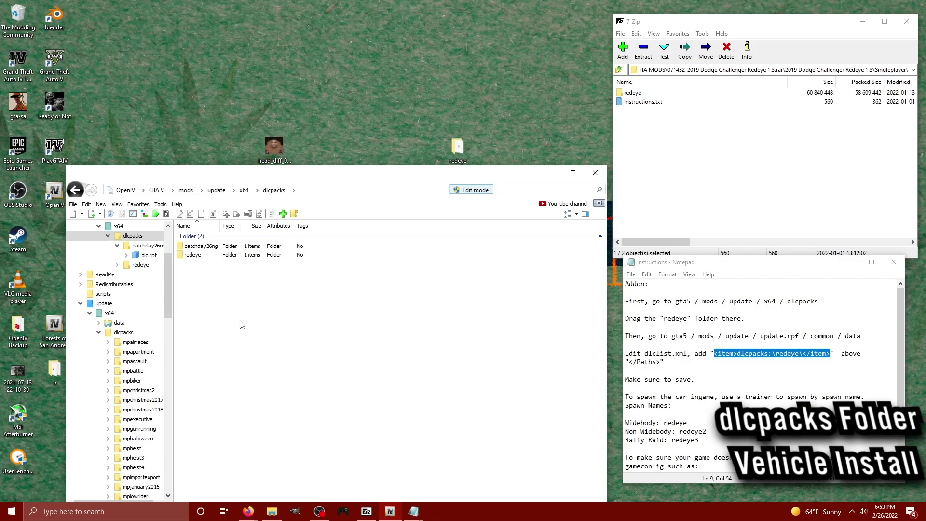
{"action": "left_click_drag", "start_coordinate": [365, 178], "coordinate": [358, 77]}
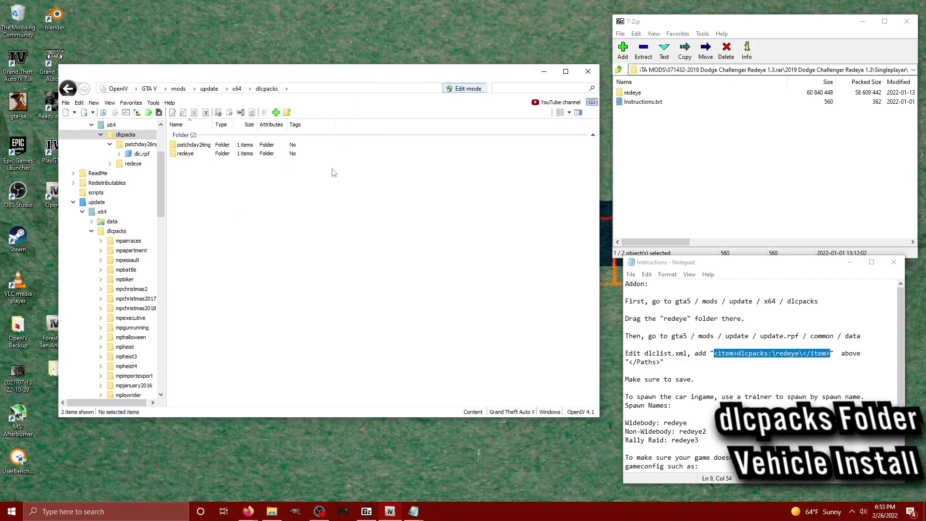
{"action": "double_click", "coordinate": [185, 153]}
{"action": "double_click", "coordinate": [184, 144]}
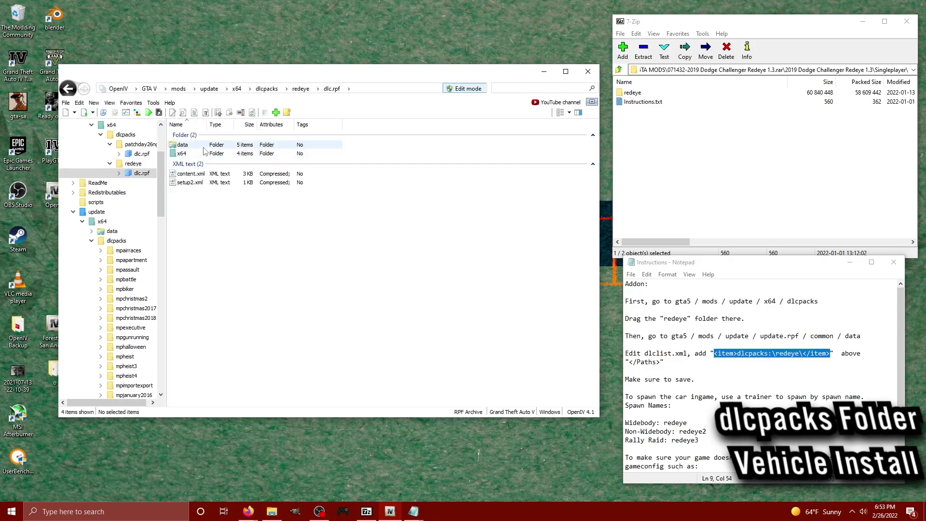
{"action": "left_click", "coordinate": [69, 89]}
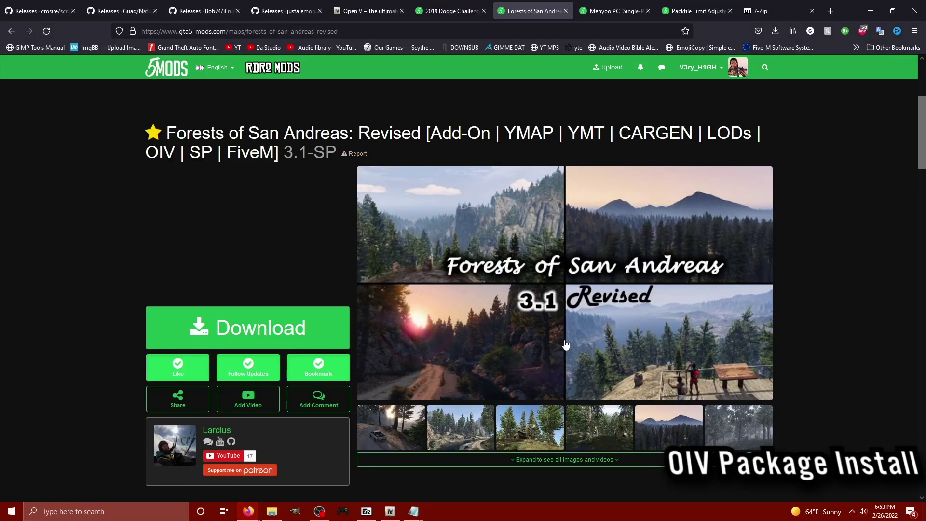
Scroll through the Forests of San Andreas: Revised page, then minimise Firefox
{"action": "scroll", "coordinate": [804, 216], "scroll_direction": "down", "scroll_amount": 3}
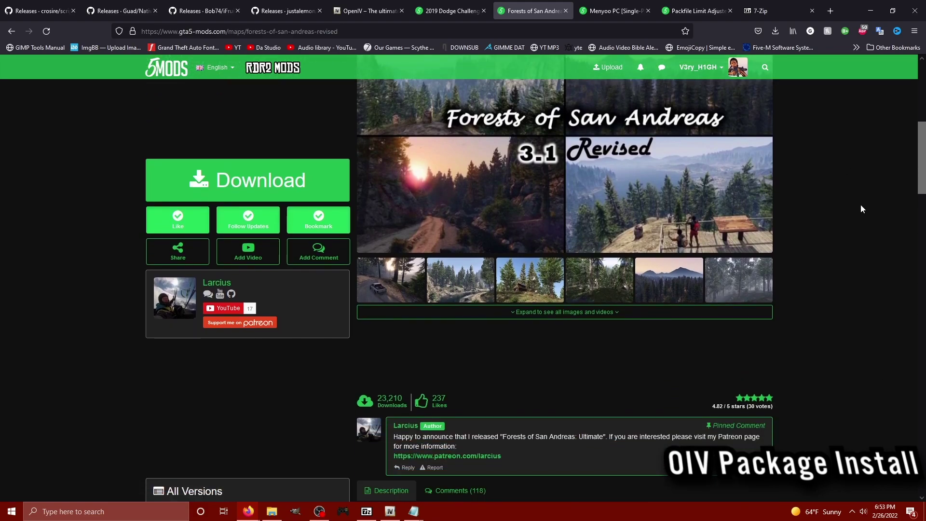
{"action": "scroll", "coordinate": [863, 202], "scroll_direction": "up", "scroll_amount": 2}
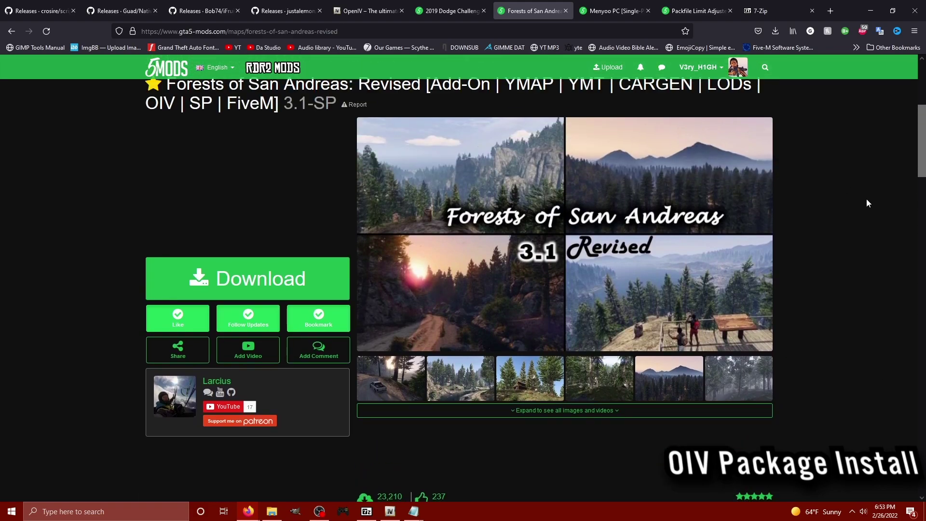
{"action": "left_click", "coordinate": [872, 8]}
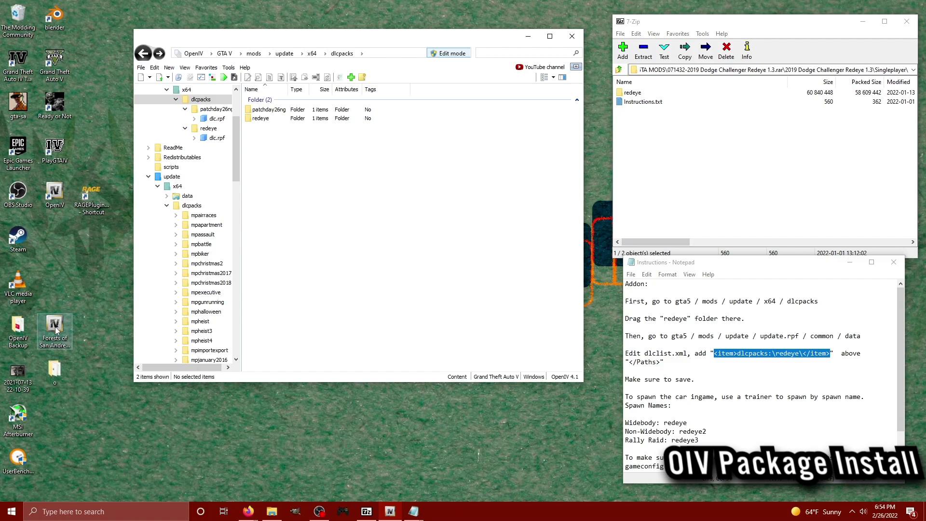
Load the Forests of San Andreas Revised v3.1 package into OpenIV's Package Installer
{"action": "left_click_drag", "start_coordinate": [56, 331], "coordinate": [61, 283]}
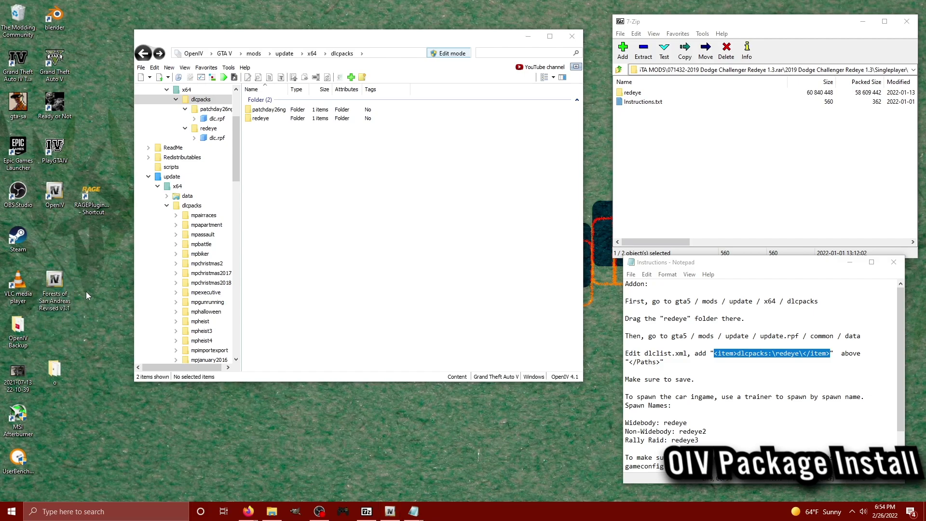
{"action": "left_click", "coordinate": [337, 235]}
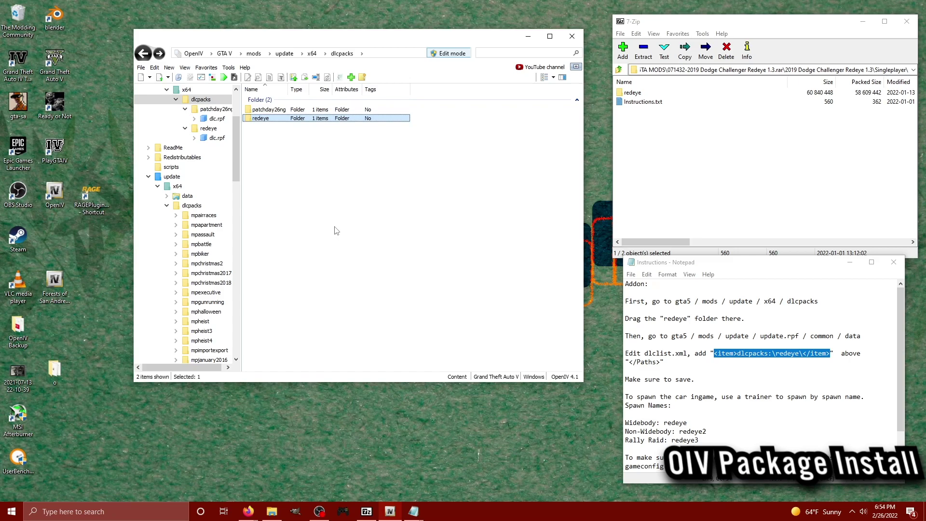
{"action": "left_click", "coordinate": [337, 231]}
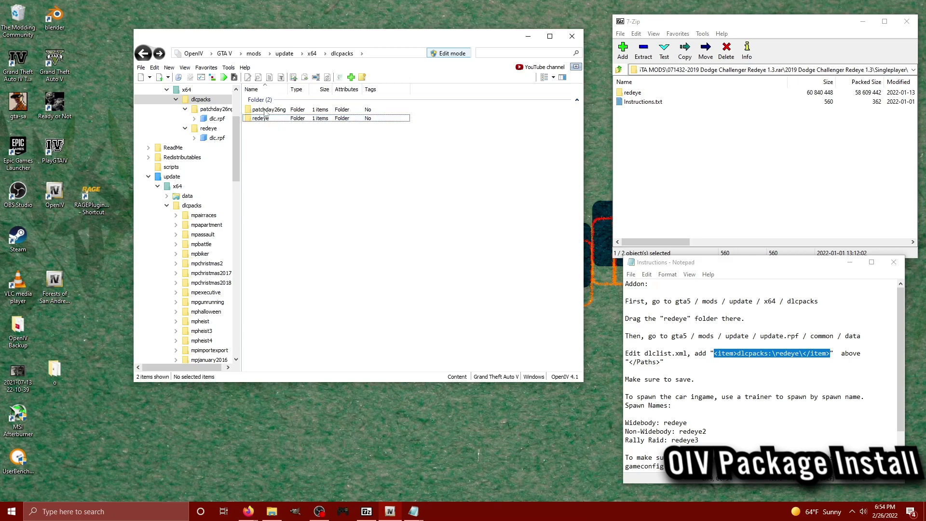
{"action": "left_click", "coordinate": [229, 68]}
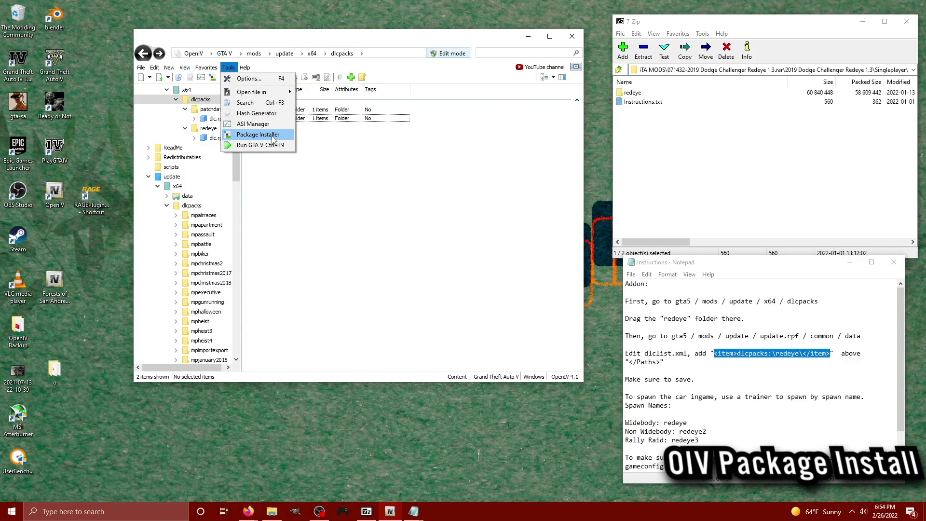
{"action": "left_click", "coordinate": [273, 137]}
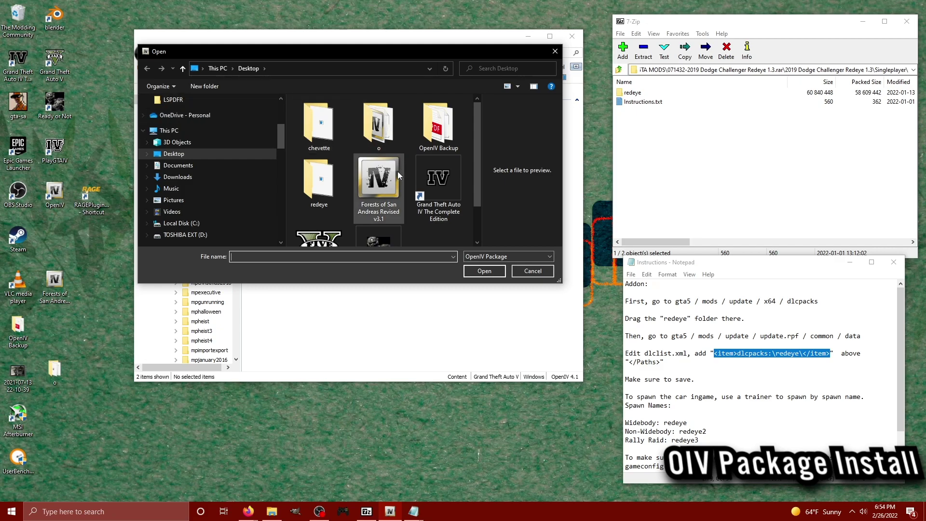
{"action": "left_click", "coordinate": [380, 184]}
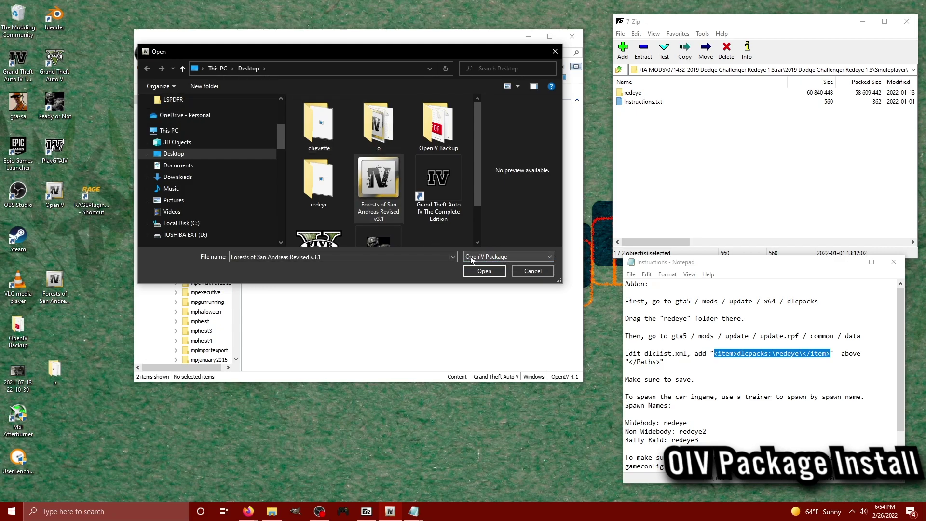
{"action": "left_click", "coordinate": [484, 270]}
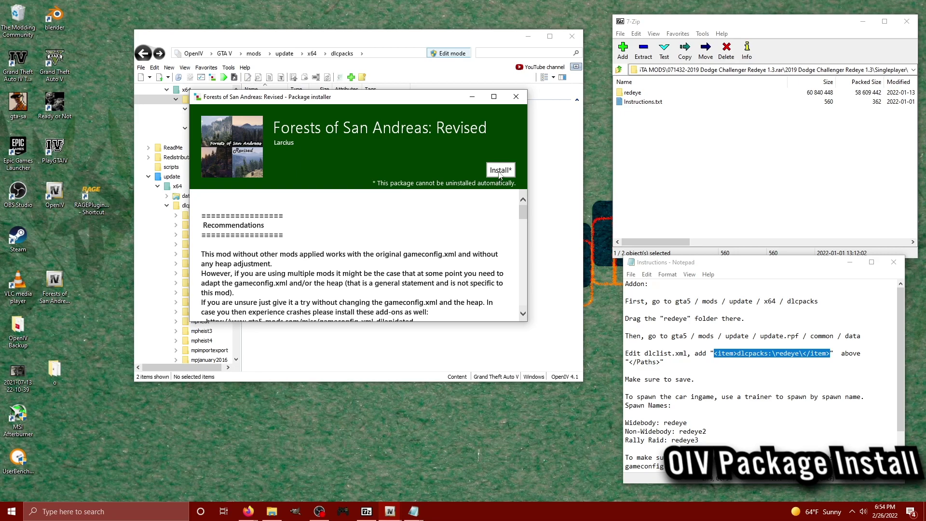
Install the Forests package into the mods folder and close the installer when finished
{"action": "left_click", "coordinate": [501, 171]}
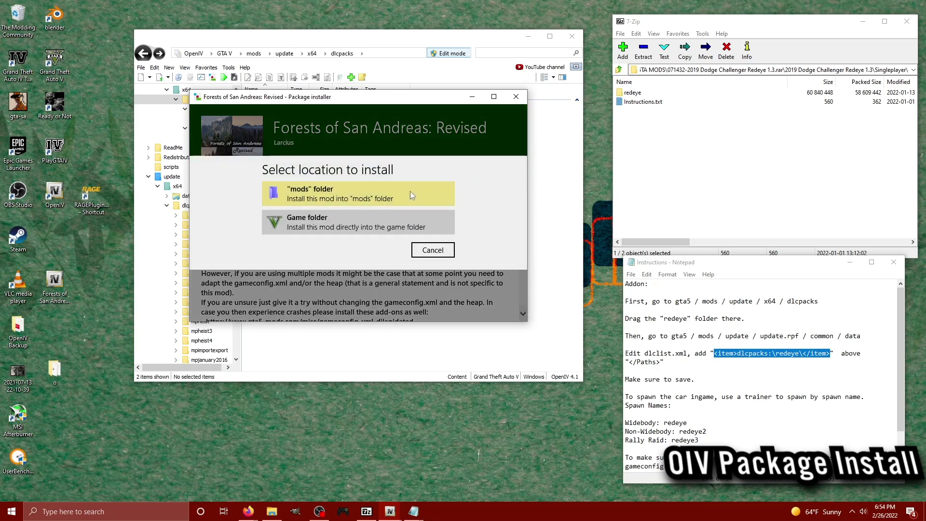
{"action": "left_click", "coordinate": [411, 192]}
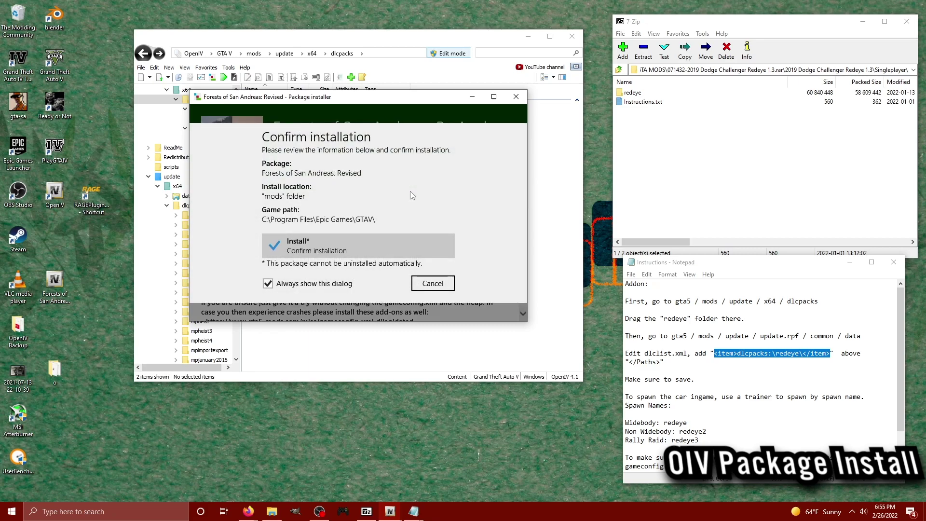
{"action": "left_click", "coordinate": [317, 244]}
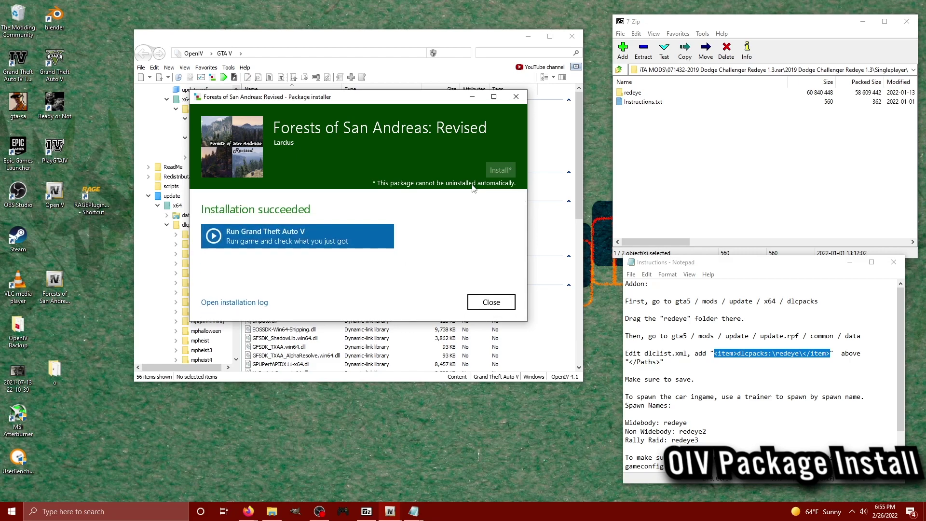
{"action": "left_click", "coordinate": [483, 302]}
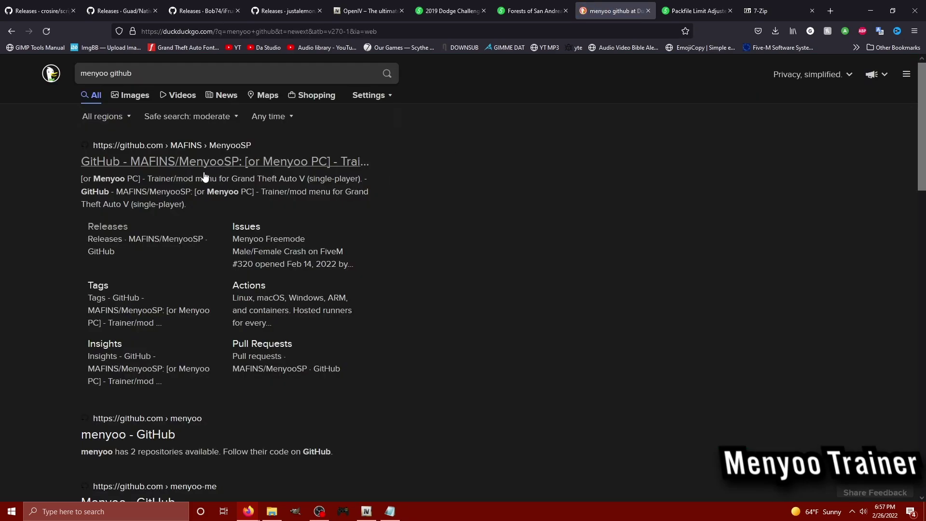
From the MenyooSP repository's Menyoo PC v1.5.0 release, save the MenyooSP.zip asset
{"action": "left_click", "coordinate": [156, 166]}
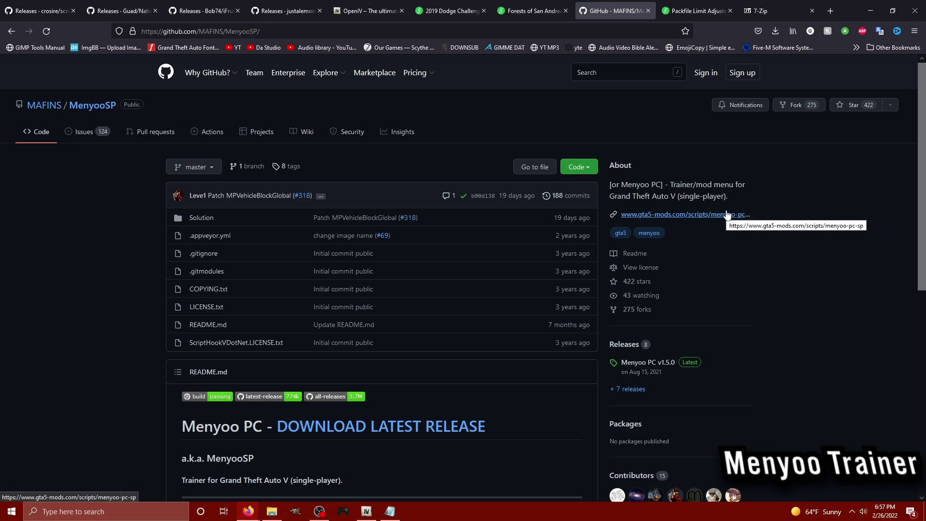
{"action": "scroll", "coordinate": [791, 236], "scroll_direction": "down", "scroll_amount": 3}
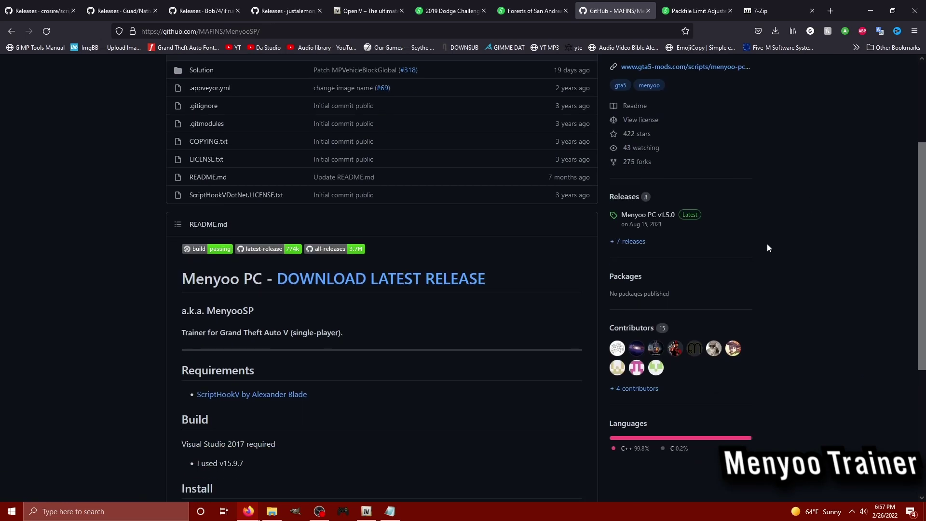
{"action": "left_click", "coordinate": [665, 217]}
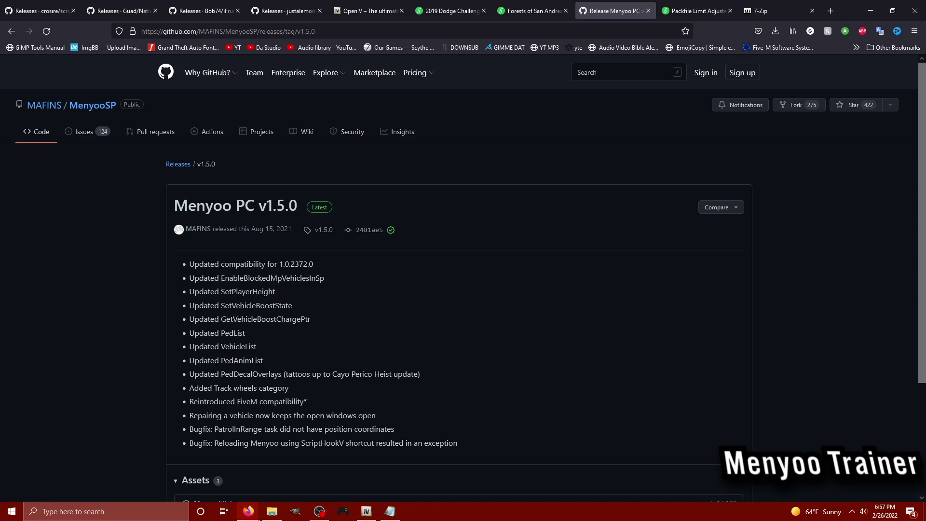
{"action": "scroll", "coordinate": [285, 227], "scroll_direction": "down", "scroll_amount": 3}
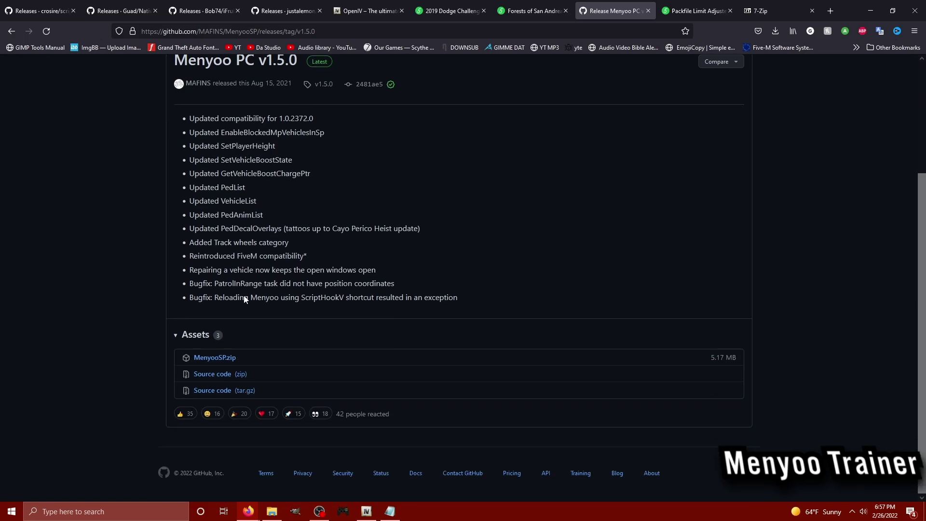
{"action": "left_click", "coordinate": [220, 358]}
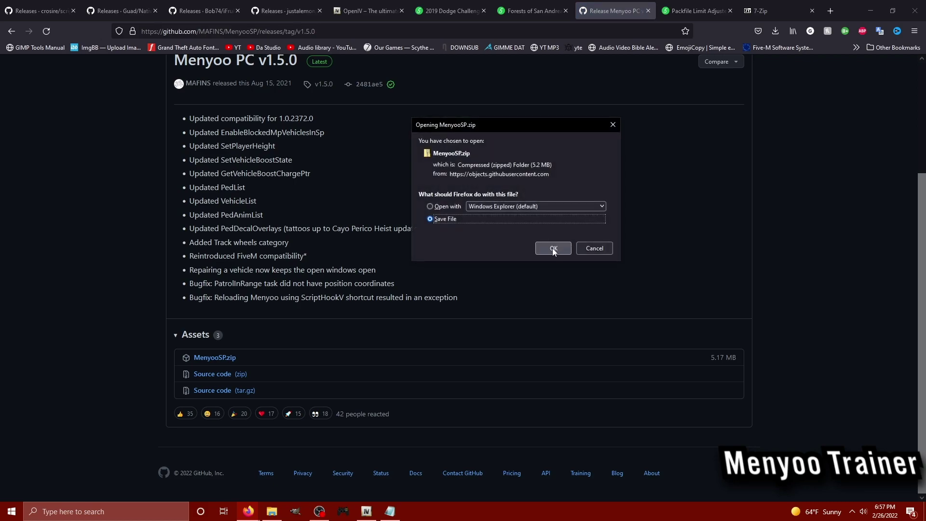
{"action": "left_click", "coordinate": [554, 248]}
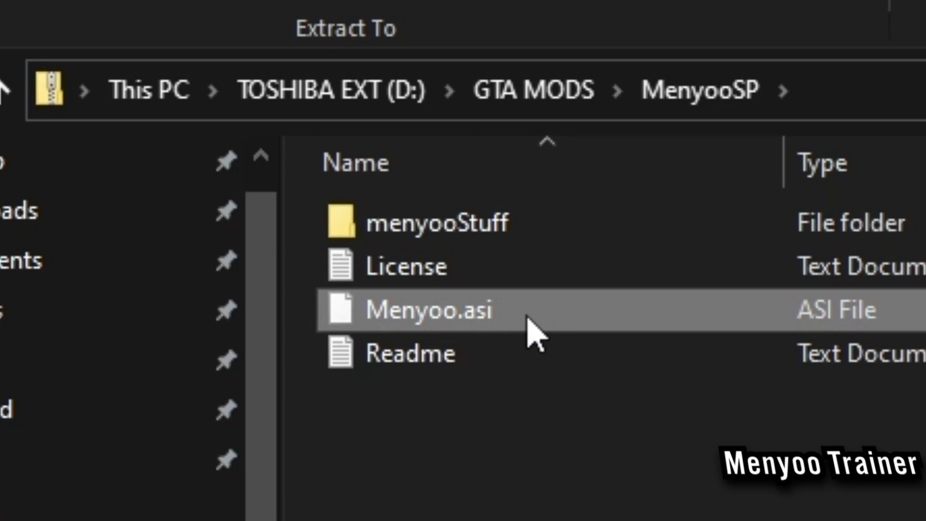
Copy Menyoo.asi and the menyooStuff folder into the GTAV folder, then open menyooStuff
{"action": "left_click", "coordinate": [507, 224], "text": "shift"}
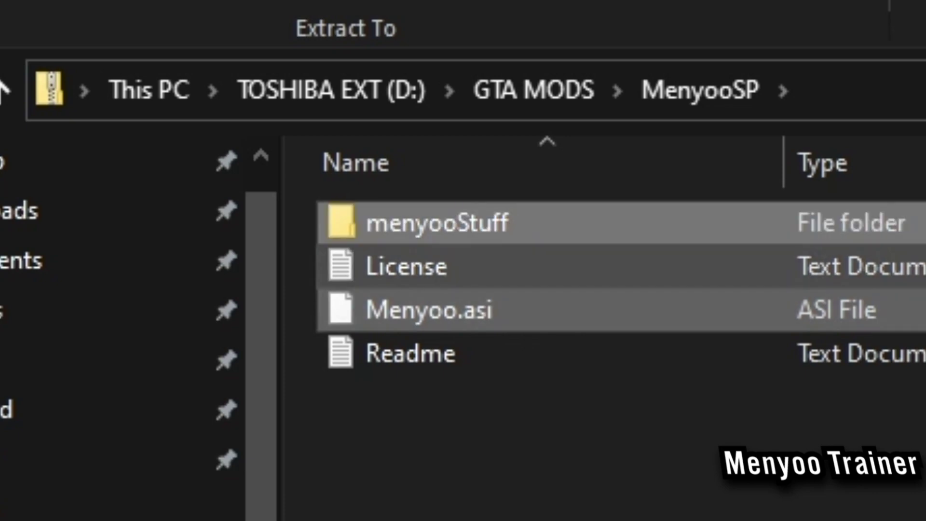
{"action": "mouse_move", "coordinate": [272, 511]}
{"action": "left_click", "coordinate": [237, 461]}
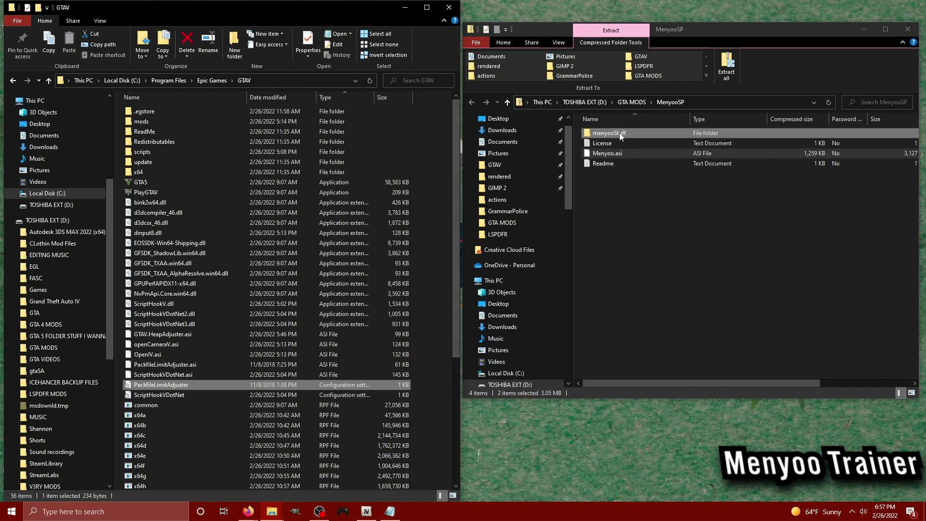
{"action": "left_click_drag", "start_coordinate": [620, 136], "coordinate": [161, 428]}
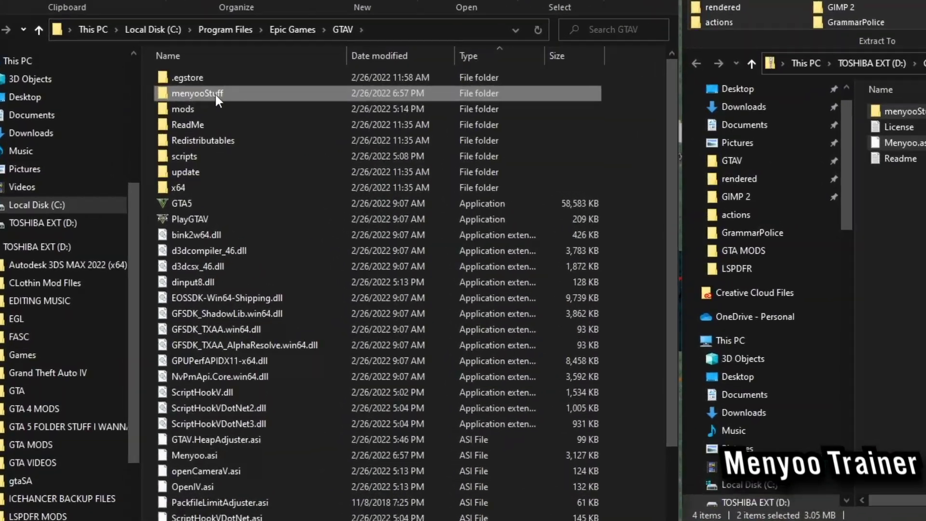
{"action": "double_click", "coordinate": [162, 122]}
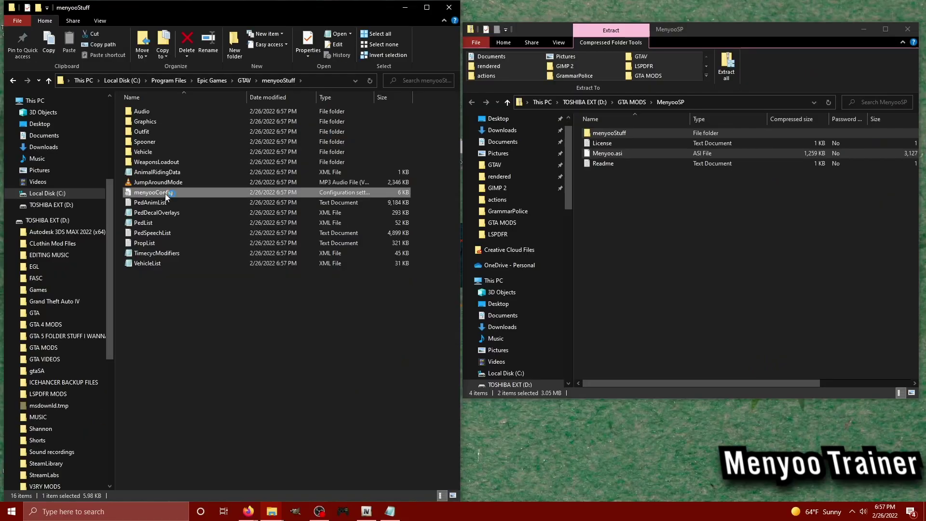
Open menyooConfig in Notepad and highlight the open_key value 119 and the key-codes URL
{"action": "double_click", "coordinate": [454, 260]}
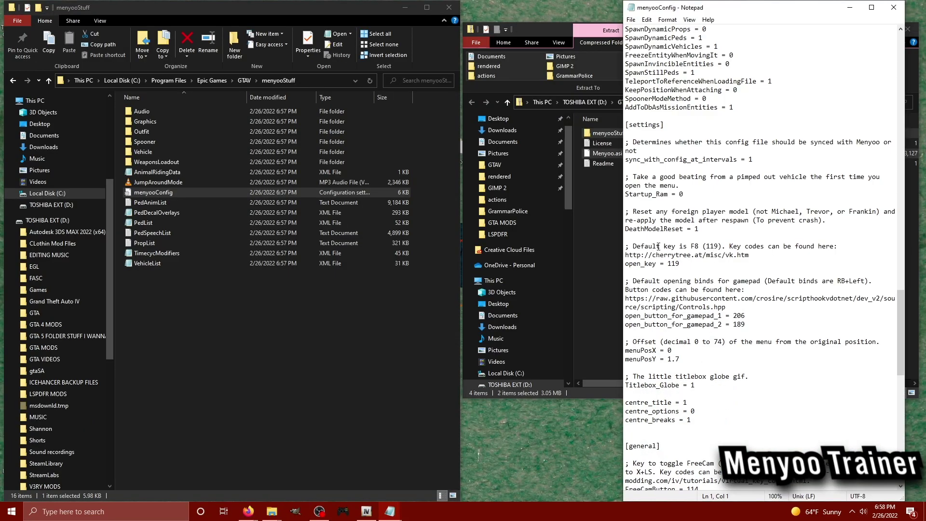
{"action": "left_click_drag", "start_coordinate": [667, 245], "coordinate": [723, 246]}
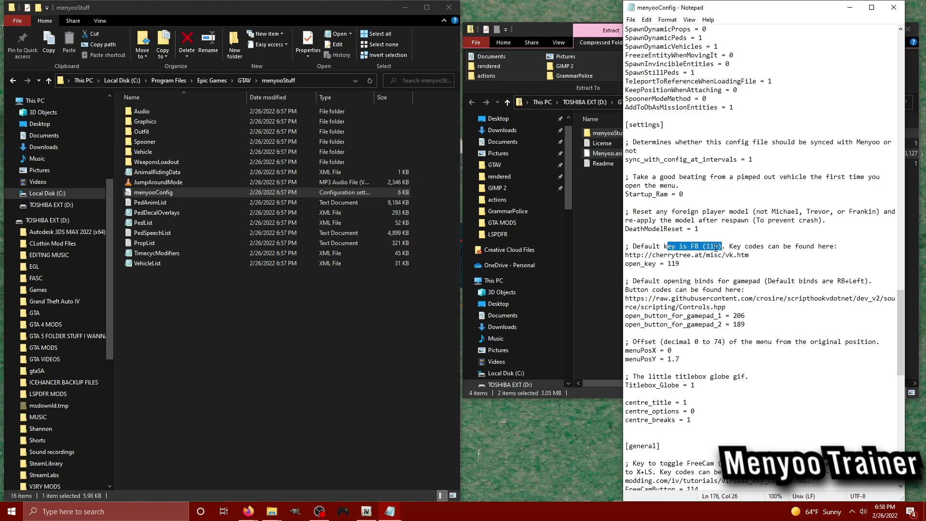
{"action": "left_click", "coordinate": [716, 246]}
{"action": "left_click_drag", "start_coordinate": [684, 264], "coordinate": [668, 262]}
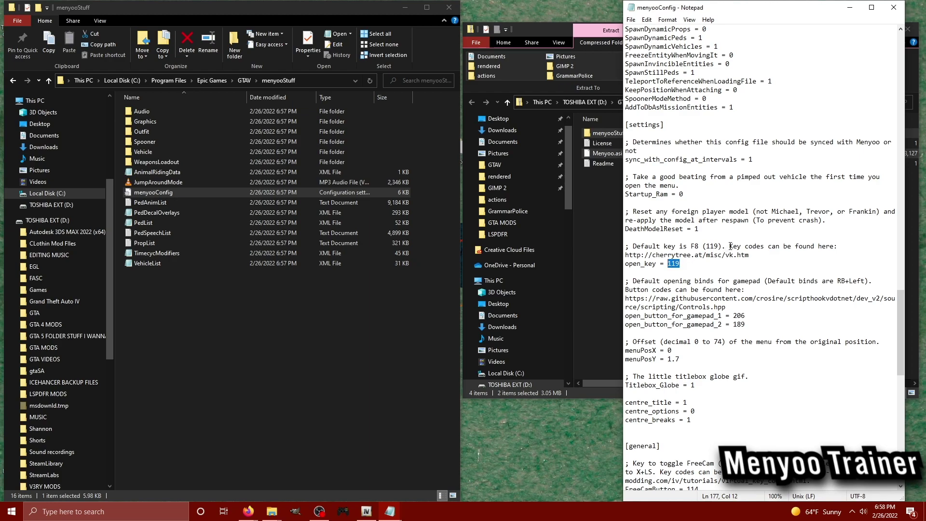
{"action": "left_click_drag", "start_coordinate": [787, 254], "coordinate": [645, 254]}
{"action": "left_click", "coordinate": [645, 254]}
{"action": "left_click_drag", "start_coordinate": [750, 255], "coordinate": [620, 253]}
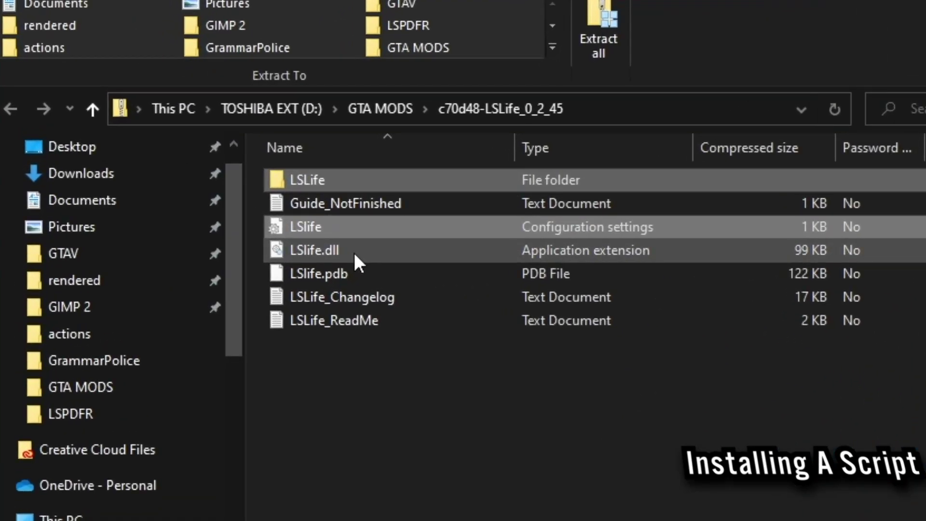
Select LSLife, LSlife, LSlife.dll and LSlife.pdb and copy them into GTAV\scripts
{"action": "left_click", "coordinate": [353, 251], "text": "ctrl"}
{"action": "left_click", "coordinate": [362, 273], "text": "ctrl"}
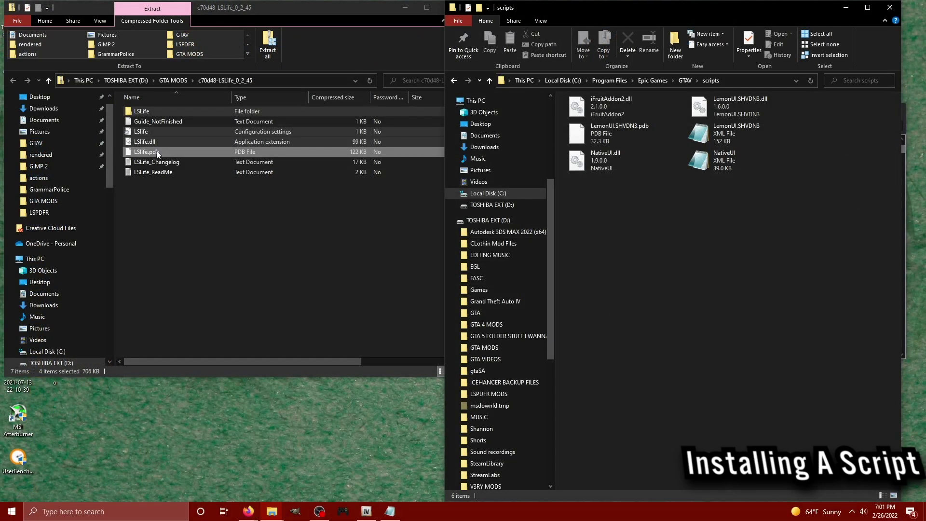
{"action": "left_click_drag", "start_coordinate": [158, 154], "coordinate": [780, 344]}
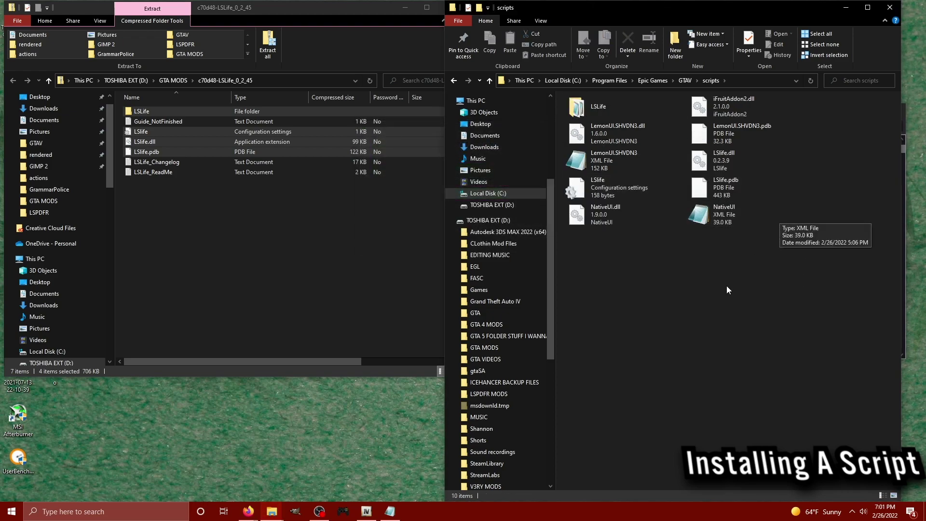
Check the NativeUI XML and iFruitAddon2.dll in the scripts folder, then clear the selection
{"action": "left_click", "coordinate": [739, 222]}
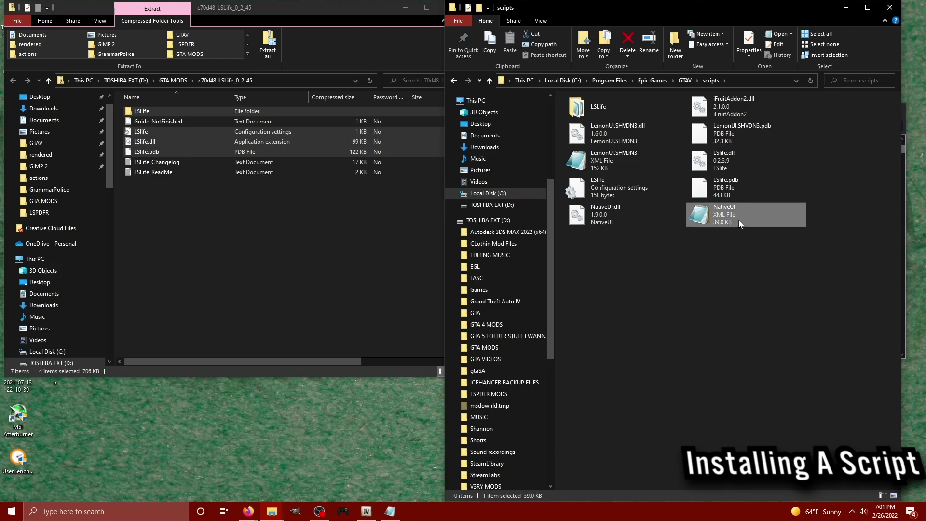
{"action": "left_click", "coordinate": [743, 102]}
{"action": "left_click", "coordinate": [792, 349]}
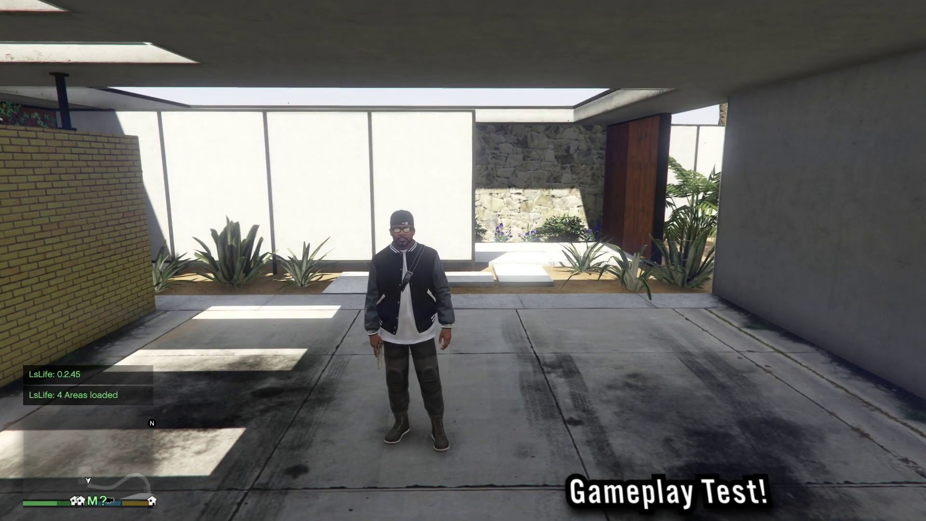
Walk out of the garage, call Zee from the phone contacts, and close his dealing menu
{"action": "key", "text": "s"}
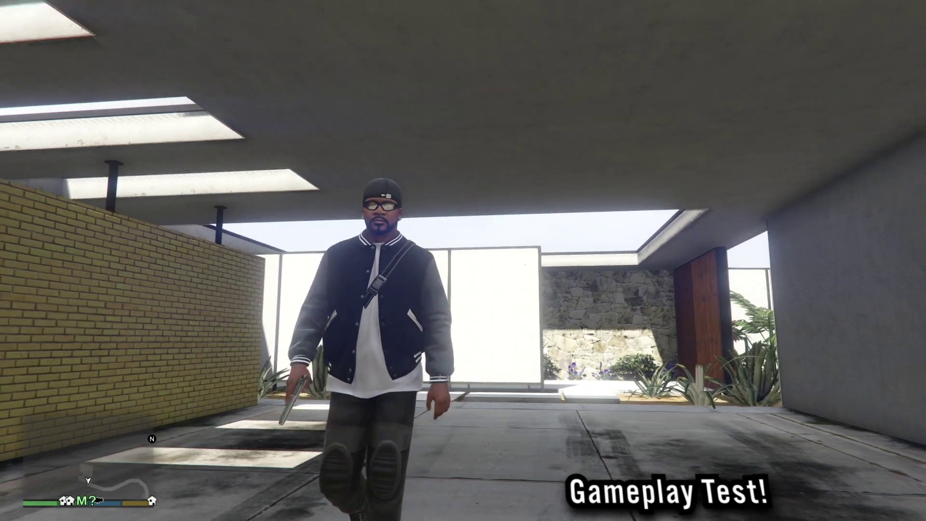
{"action": "key", "text": "s"}
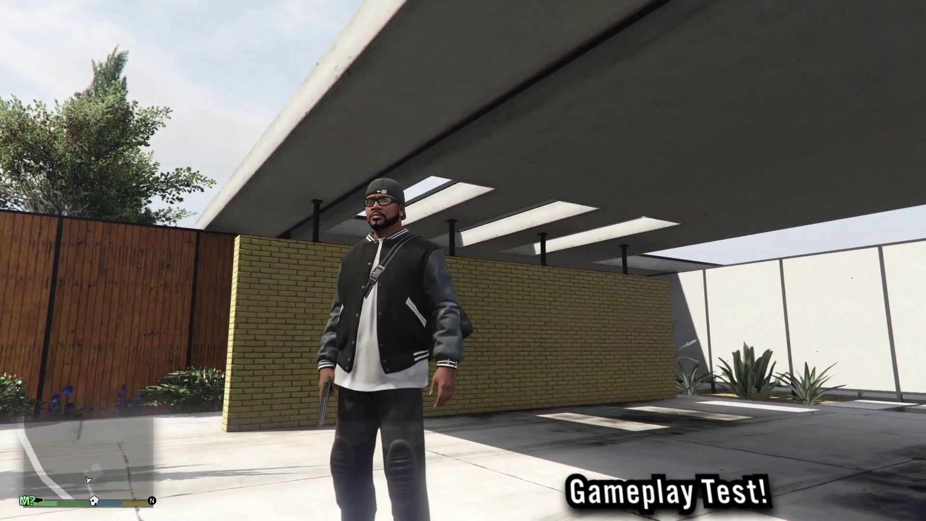
{"action": "key", "text": "Up"}
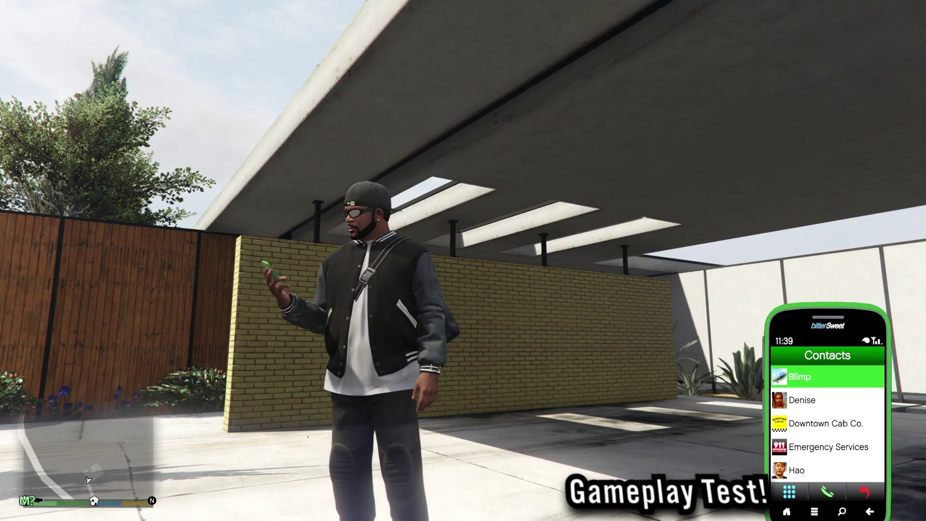
{"action": "key", "text": "Up"}
{"action": "key", "text": "Return"}
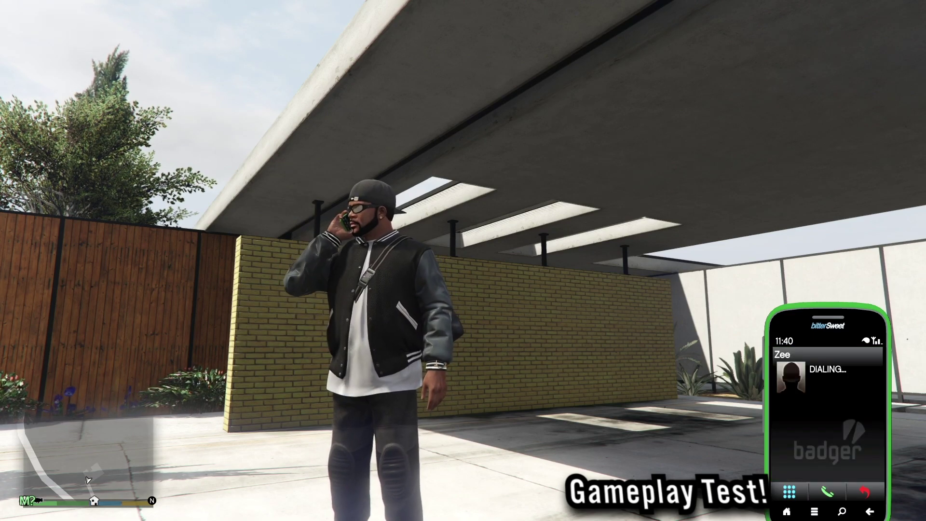
{"action": "key", "text": "Down"}
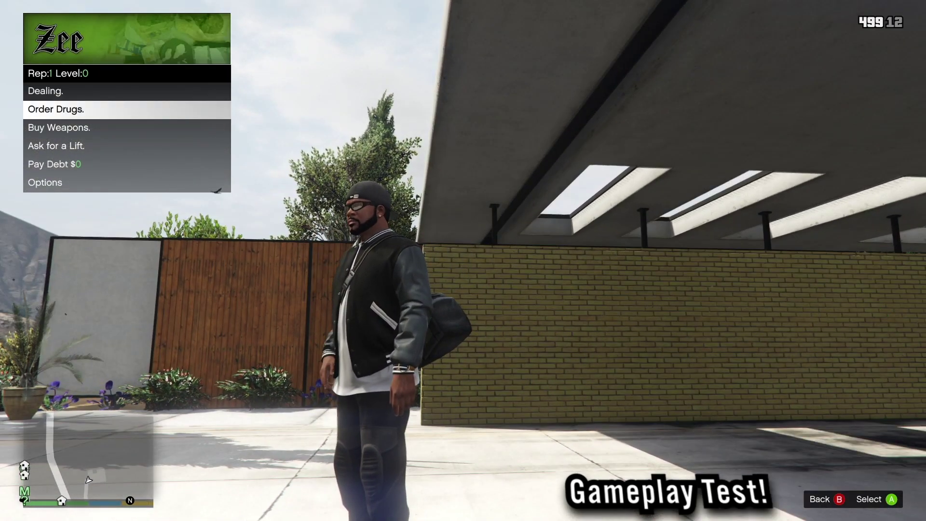
{"action": "key", "text": "Return"}
On the pause map, cycle to the third stash house at Sandy Shores, then resume play
{"action": "key", "text": "w"}
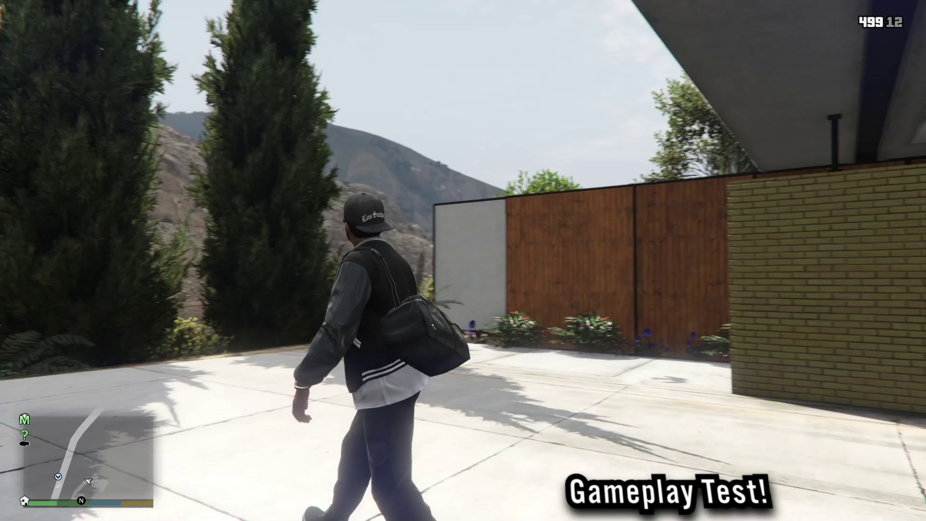
{"action": "key", "text": "p"}
{"action": "key", "text": "Right"}
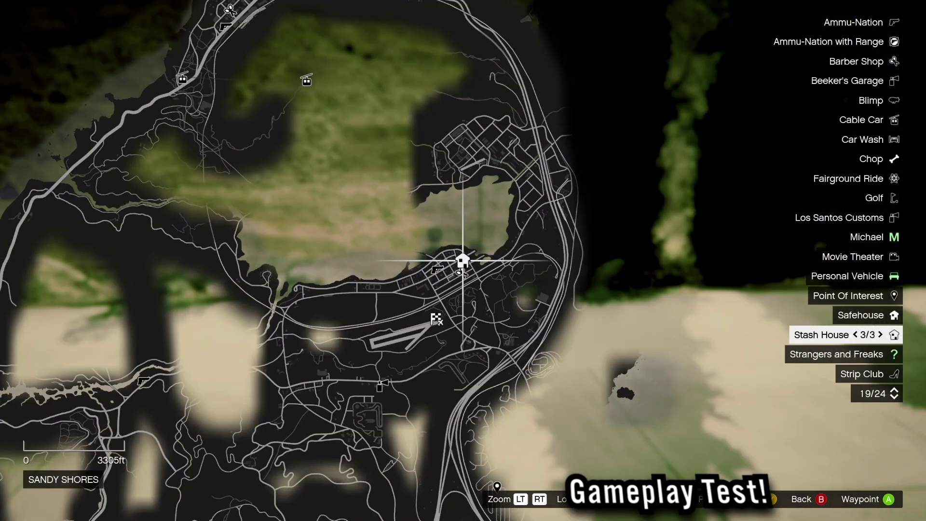
{"action": "key", "text": "Escape"}
{"action": "key", "text": "Escape"}
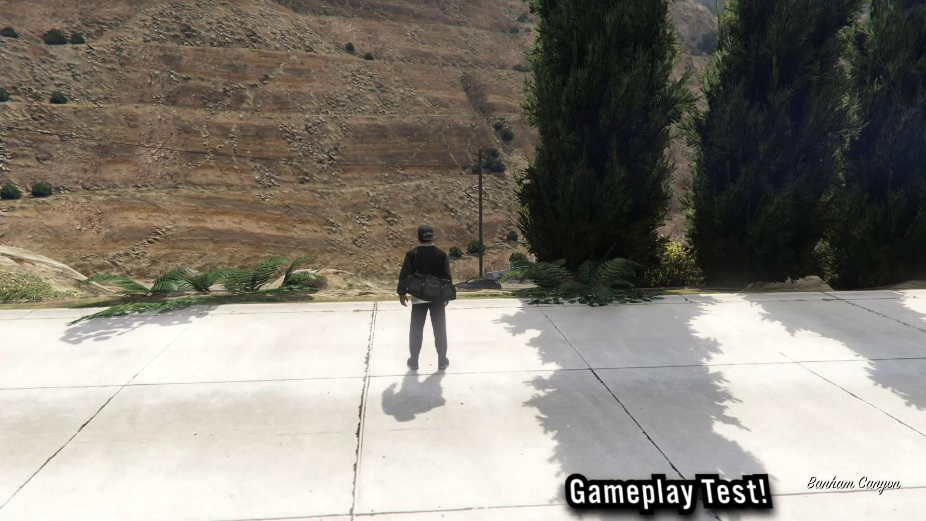
Bring up the Menyoo trainer with F8 and go to Vehicle Options > Vehicle Spawner
{"action": "key", "text": "s"}
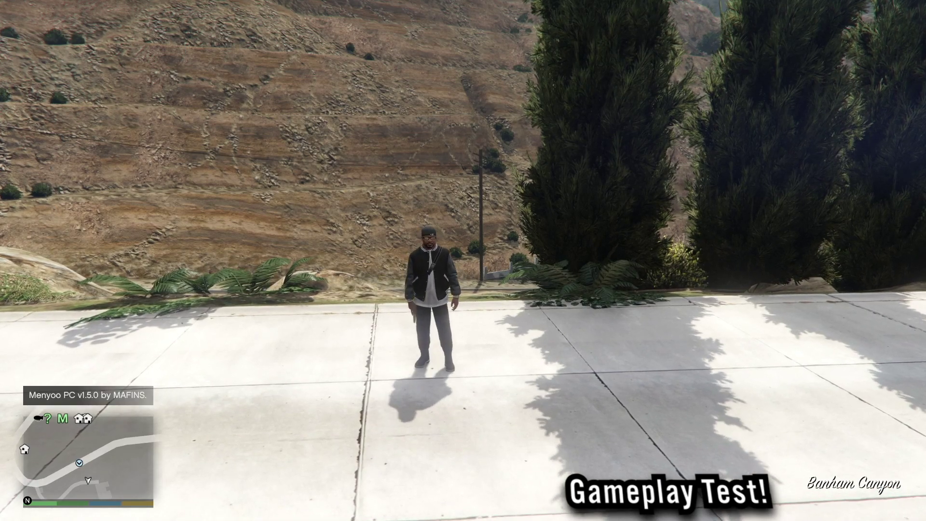
{"action": "key", "text": "F8"}
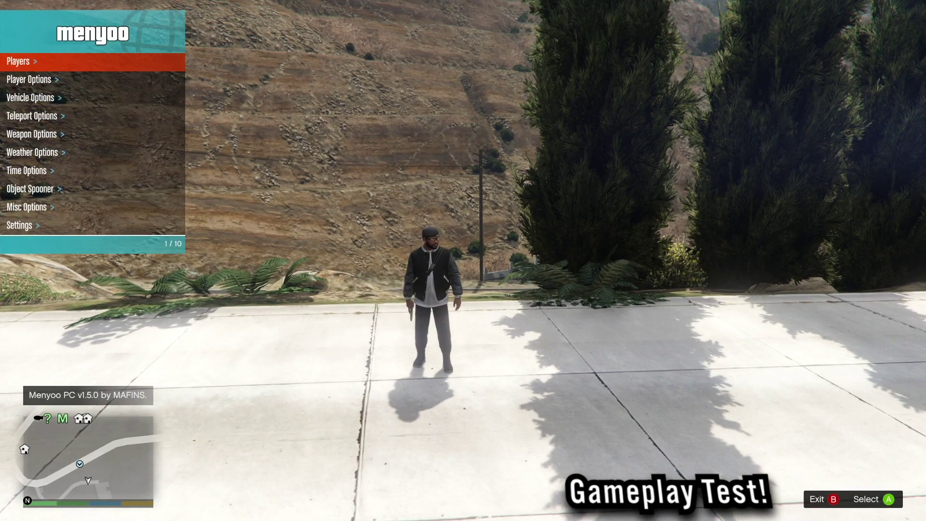
{"action": "key", "text": "Down"}
{"action": "key", "text": "Down"}
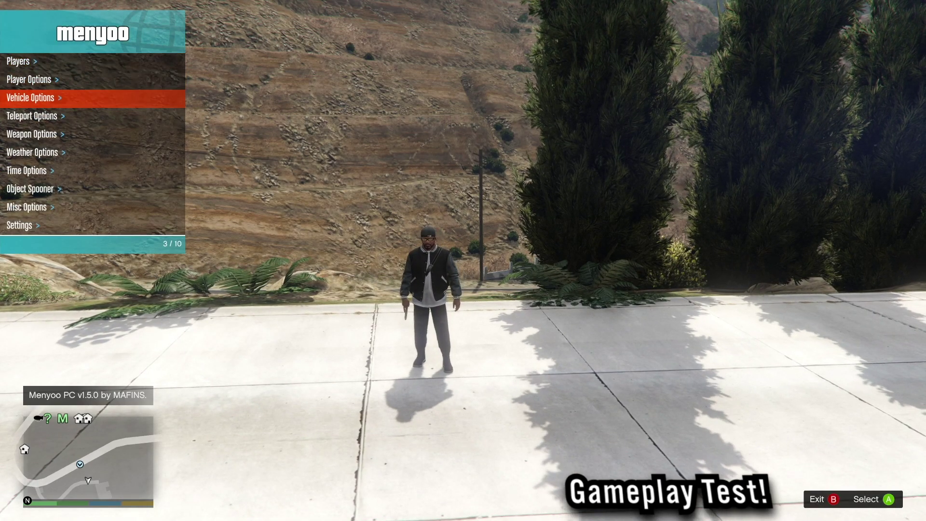
{"action": "key", "text": "Return"}
{"action": "key", "text": "Down"}
{"action": "key", "text": "Return"}
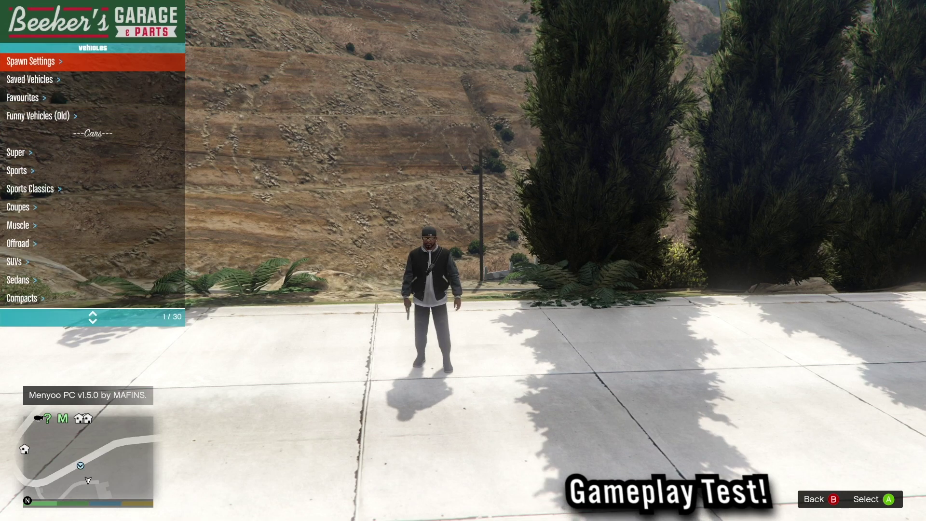
Enter the model name redeye in Input Model to spawn the Dodge Challenger Redeye
{"action": "key", "text": "Up"}
{"action": "key", "text": "Return"}
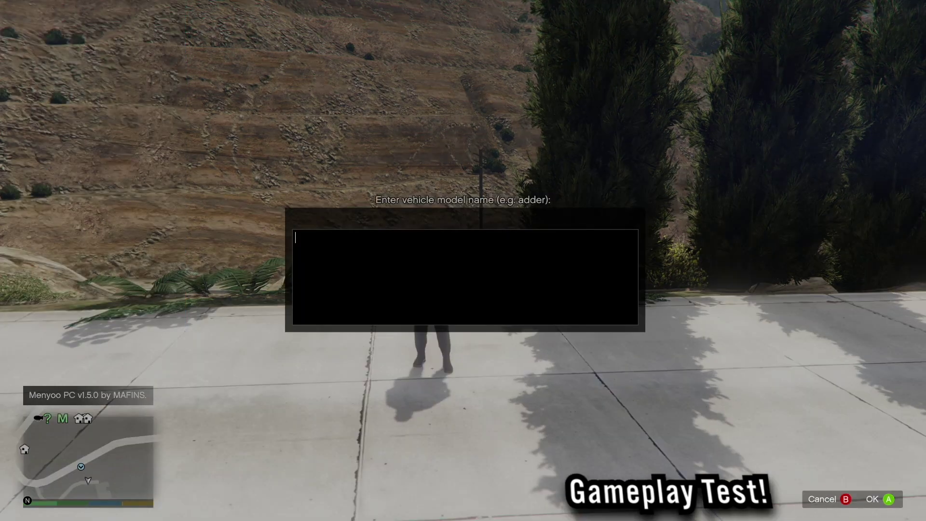
{"action": "type", "text": "REDEE"}
{"action": "key", "text": "BackSpace"}
{"action": "key", "text": "BackSpace"}
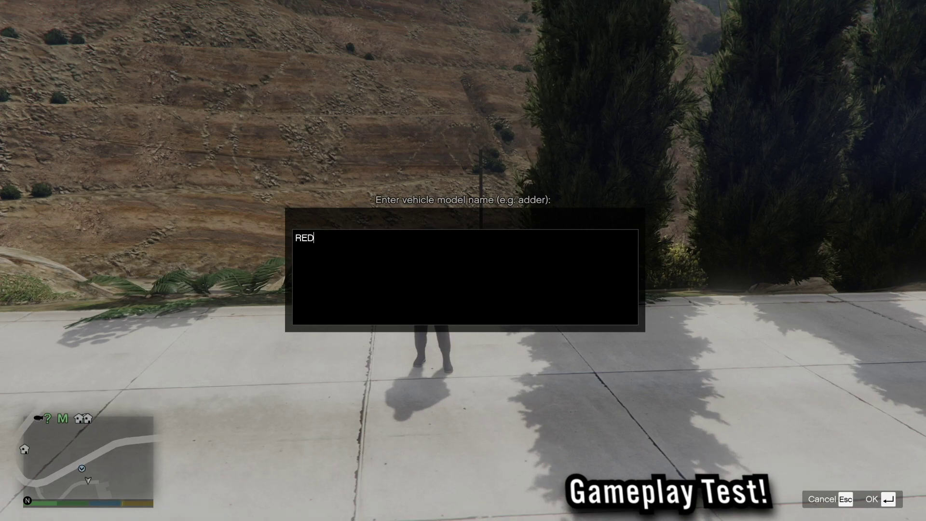
{"action": "key", "text": "BackSpace"}
{"action": "key", "text": "BackSpace"}
{"action": "key", "text": "BackSpace"}
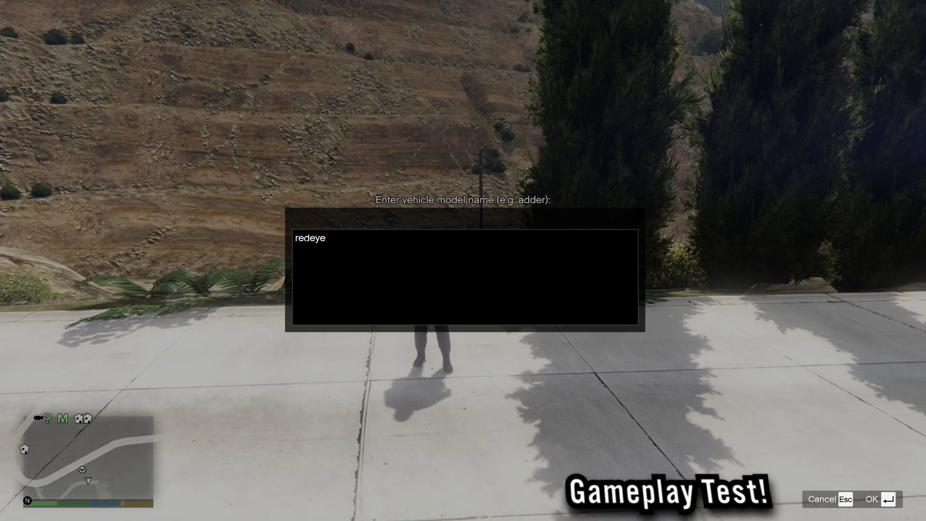
{"action": "key", "text": "Return"}
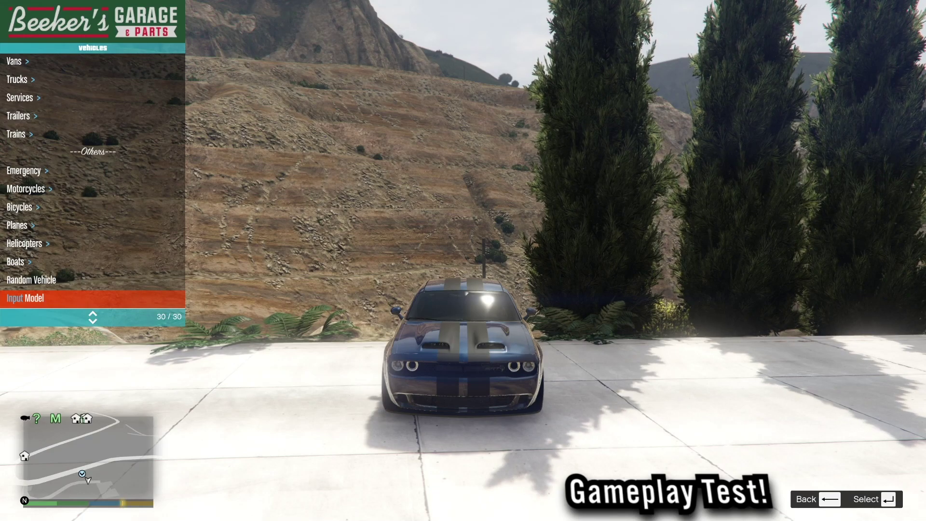
Spawn a second redeye Challenger and begin typing another model name
{"action": "key", "text": "Return"}
{"action": "type", "text": "redet"}
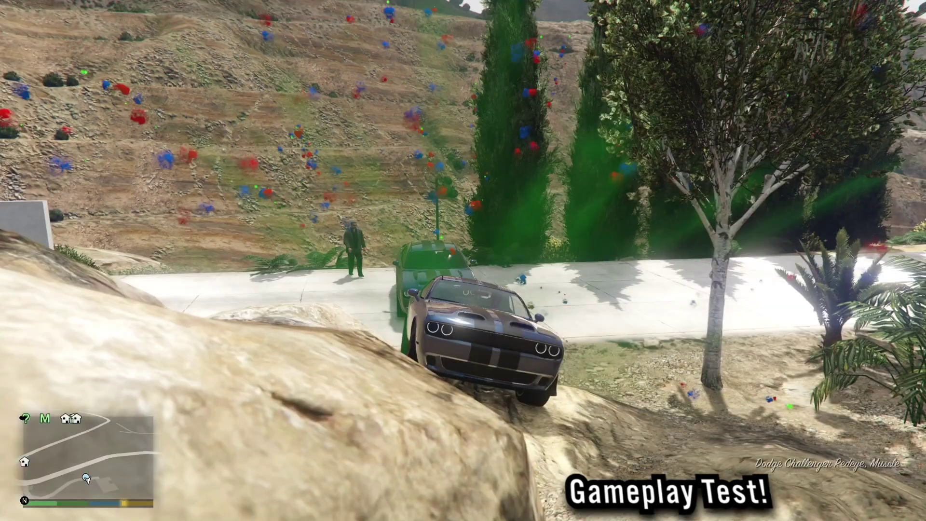
{"action": "key", "text": "Return"}
{"action": "type", "text": "red"}
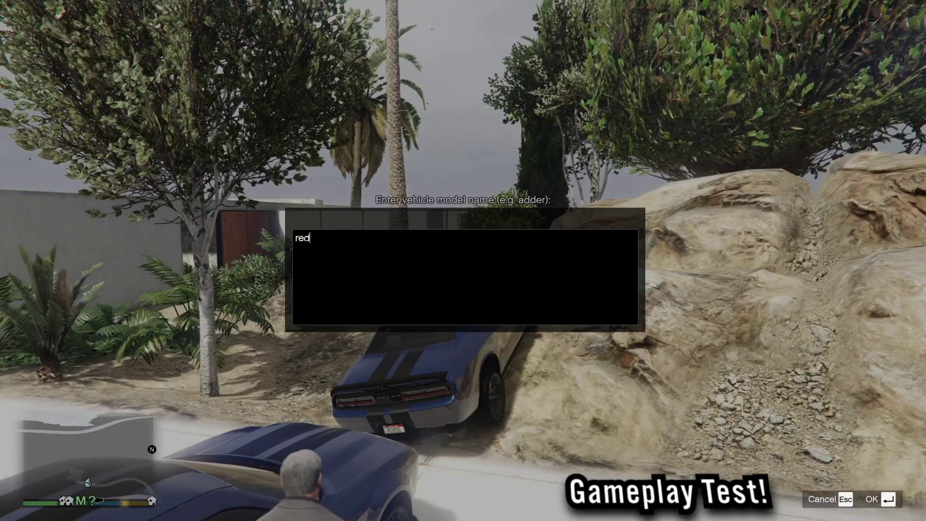